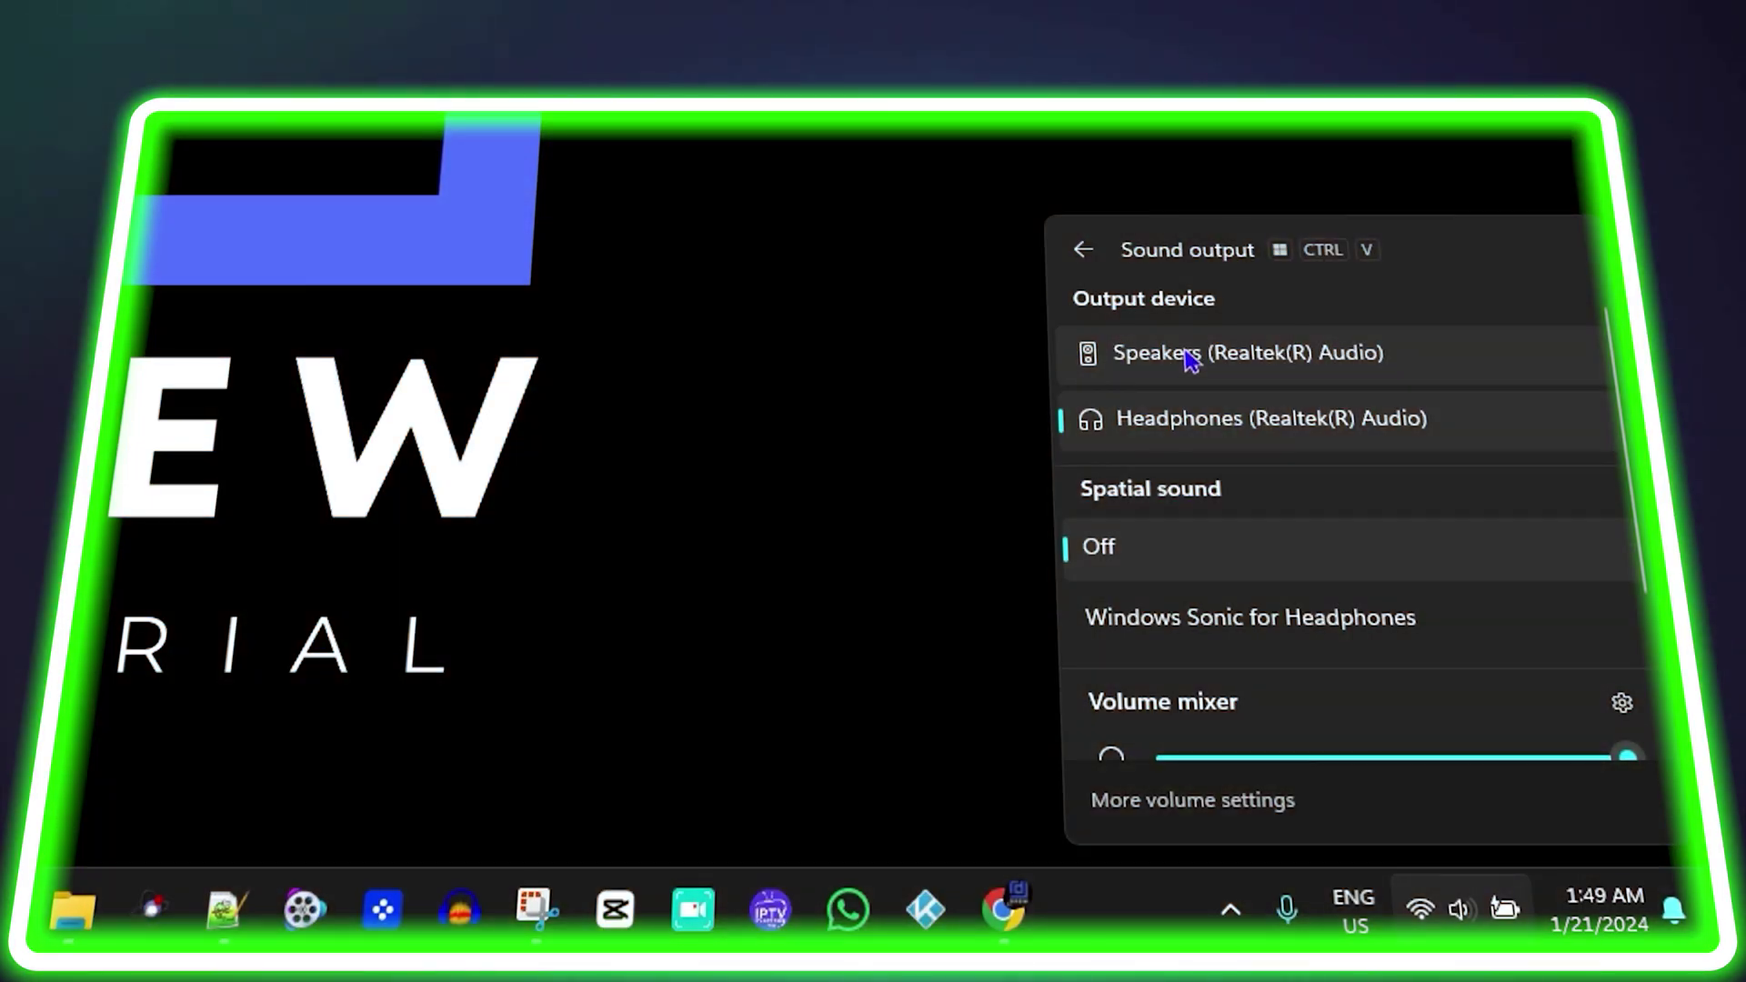
{"action": "left_click", "coordinate": [1219, 379]}
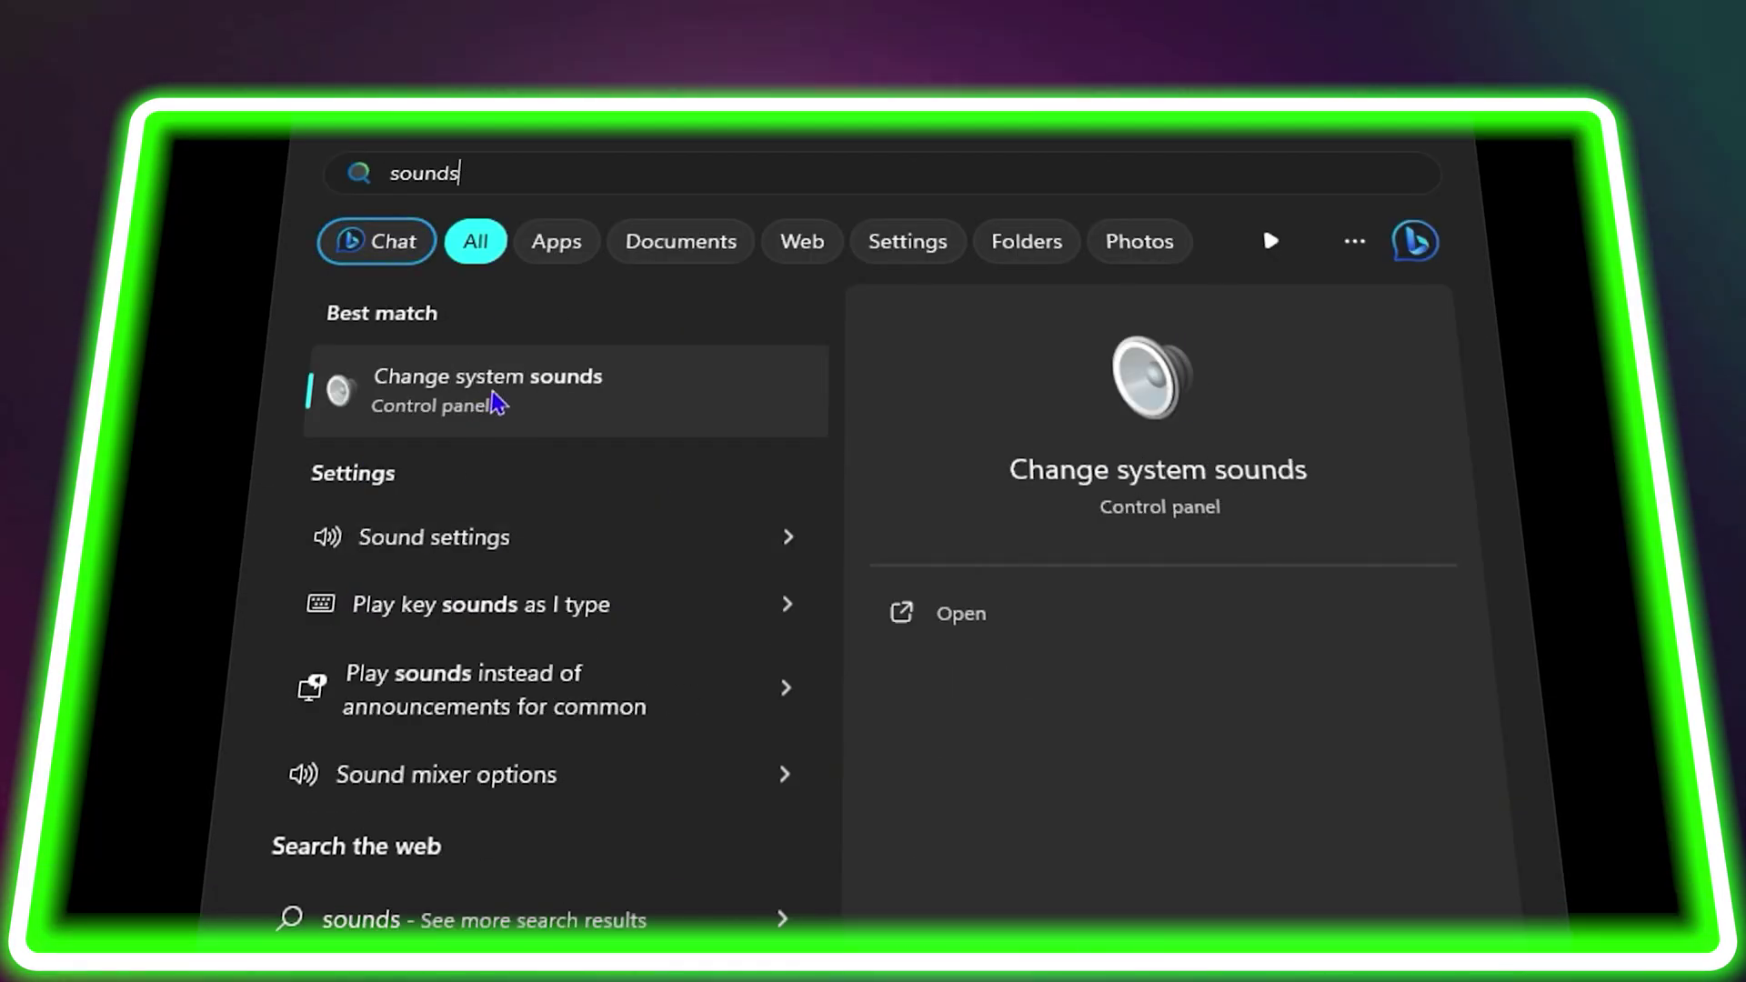
{"action": "double_click", "coordinate": [409, 327]}
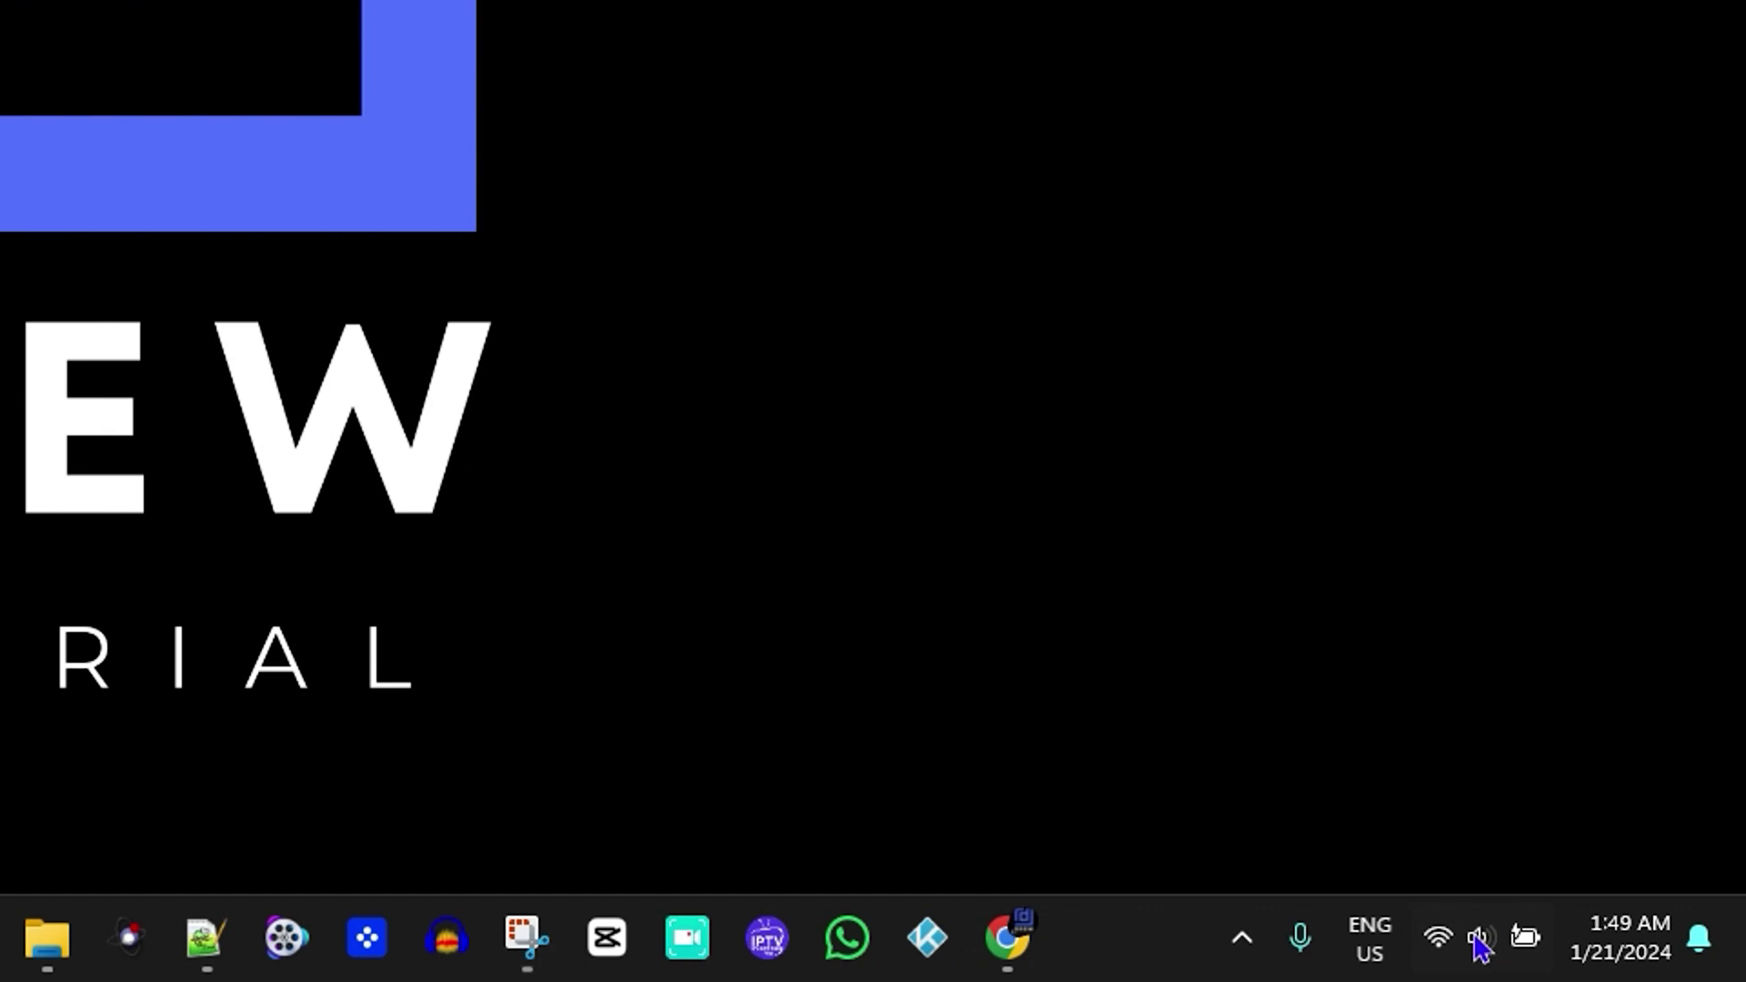
Mute the system volume from the quick settings, and unmute it again
{"action": "left_click", "coordinate": [1479, 946]}
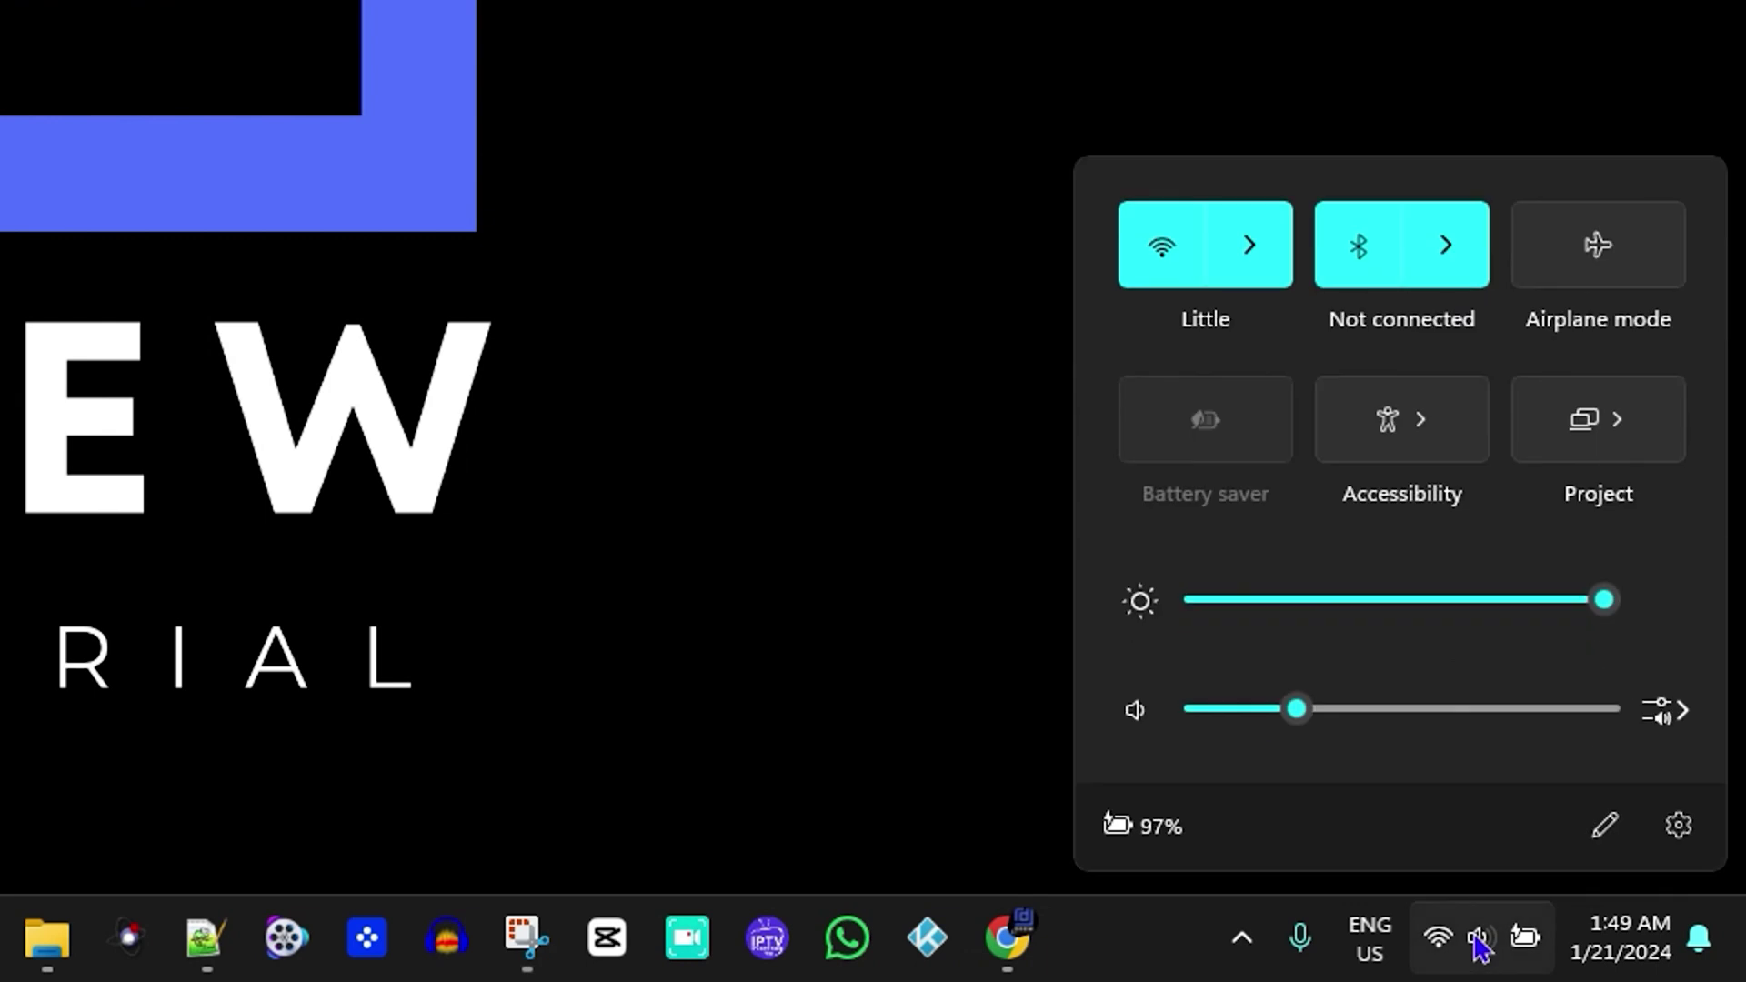
{"action": "left_click", "coordinate": [1142, 717]}
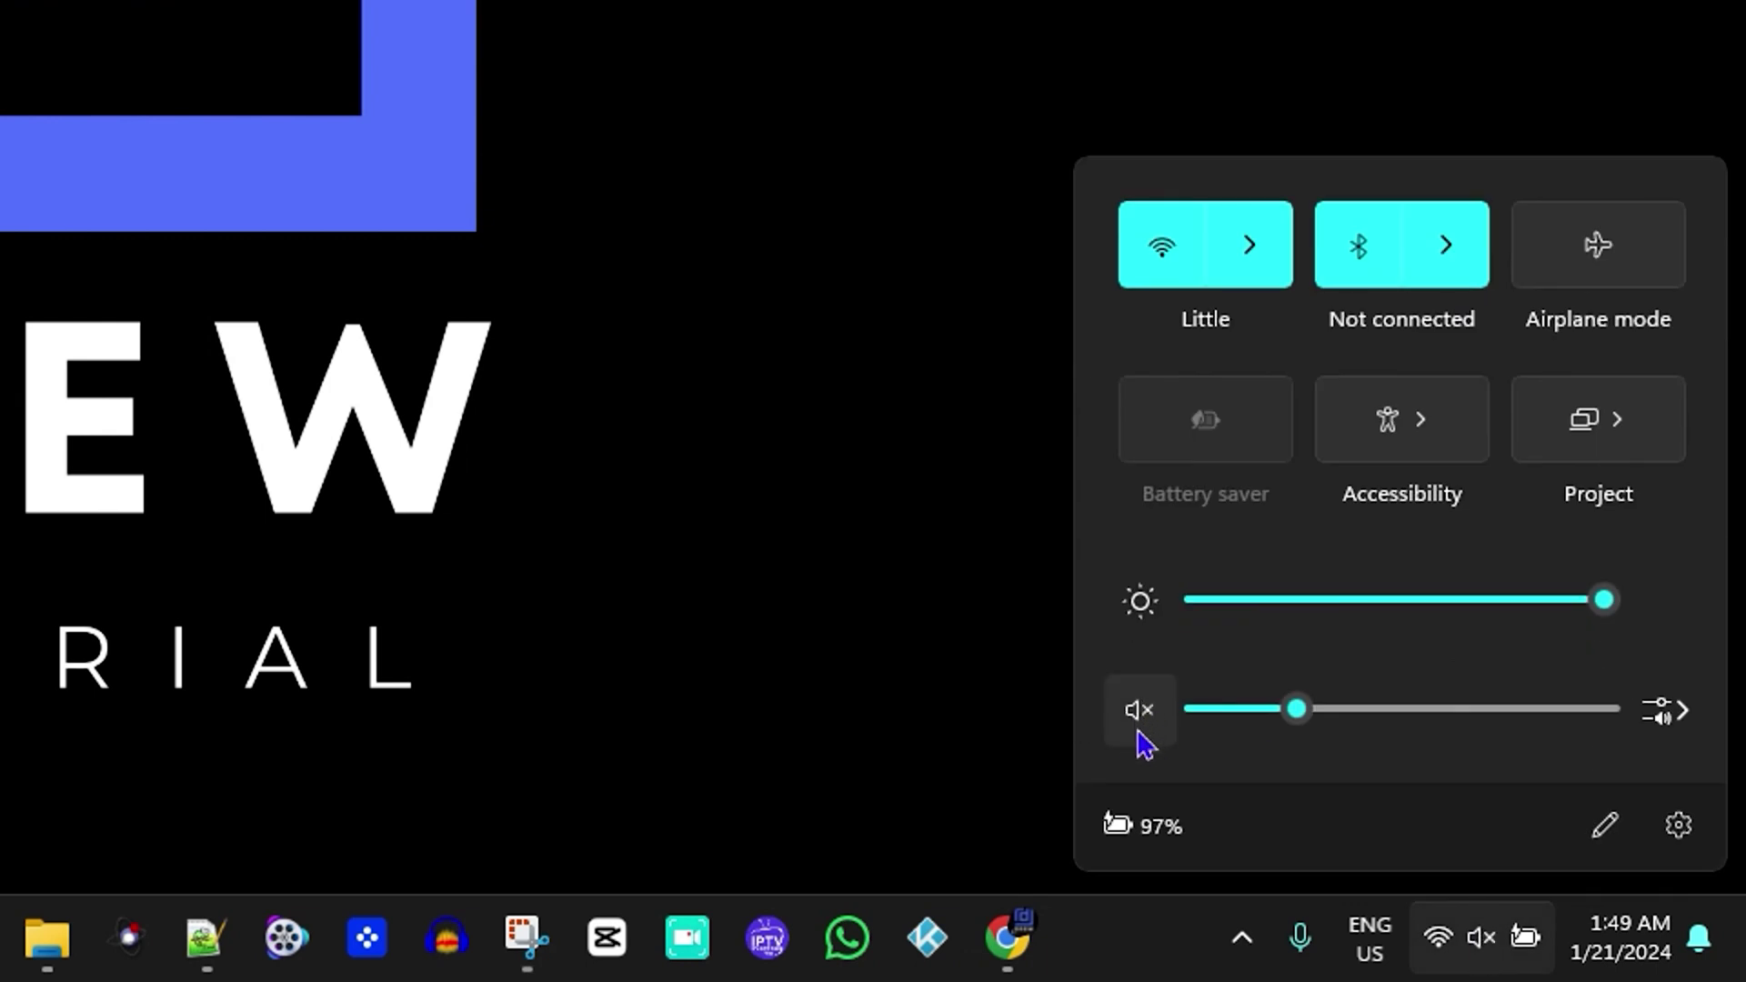
{"action": "left_click", "coordinate": [1139, 714]}
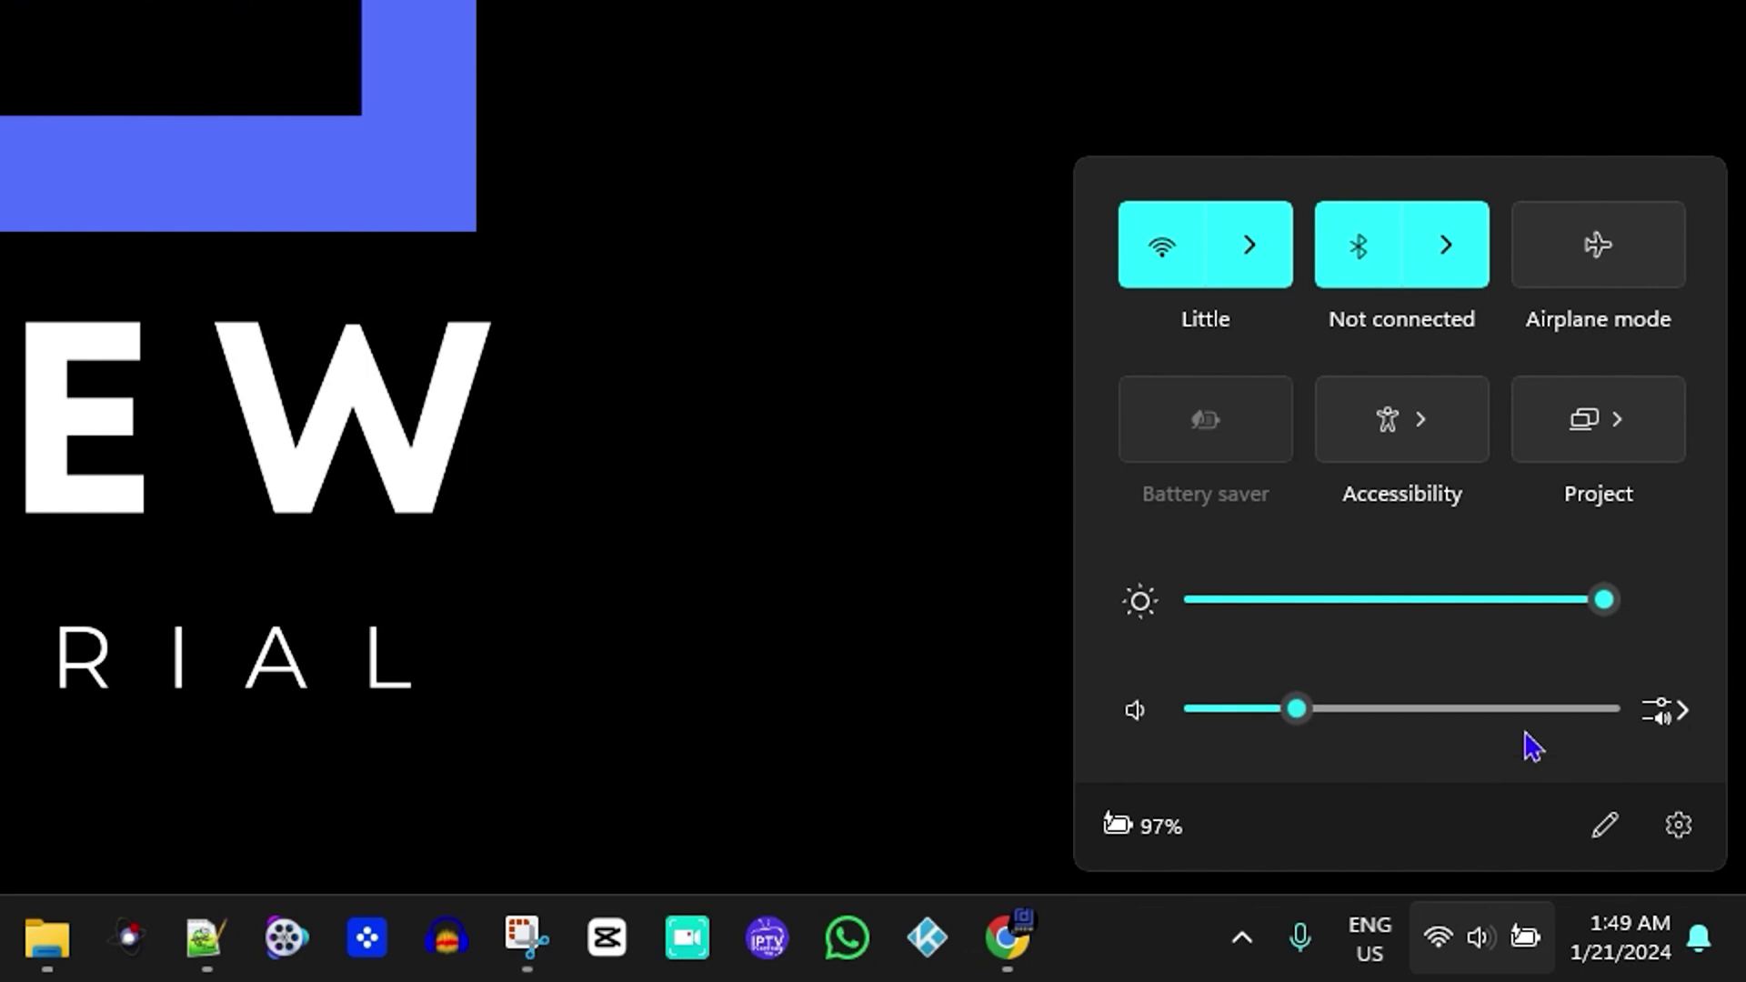
Switch the sound output device to Speakers (Realtek(R) Audio) and back to Headphones (Realtek(R) Audio), and close the quick settings
{"action": "left_click", "coordinate": [1671, 711]}
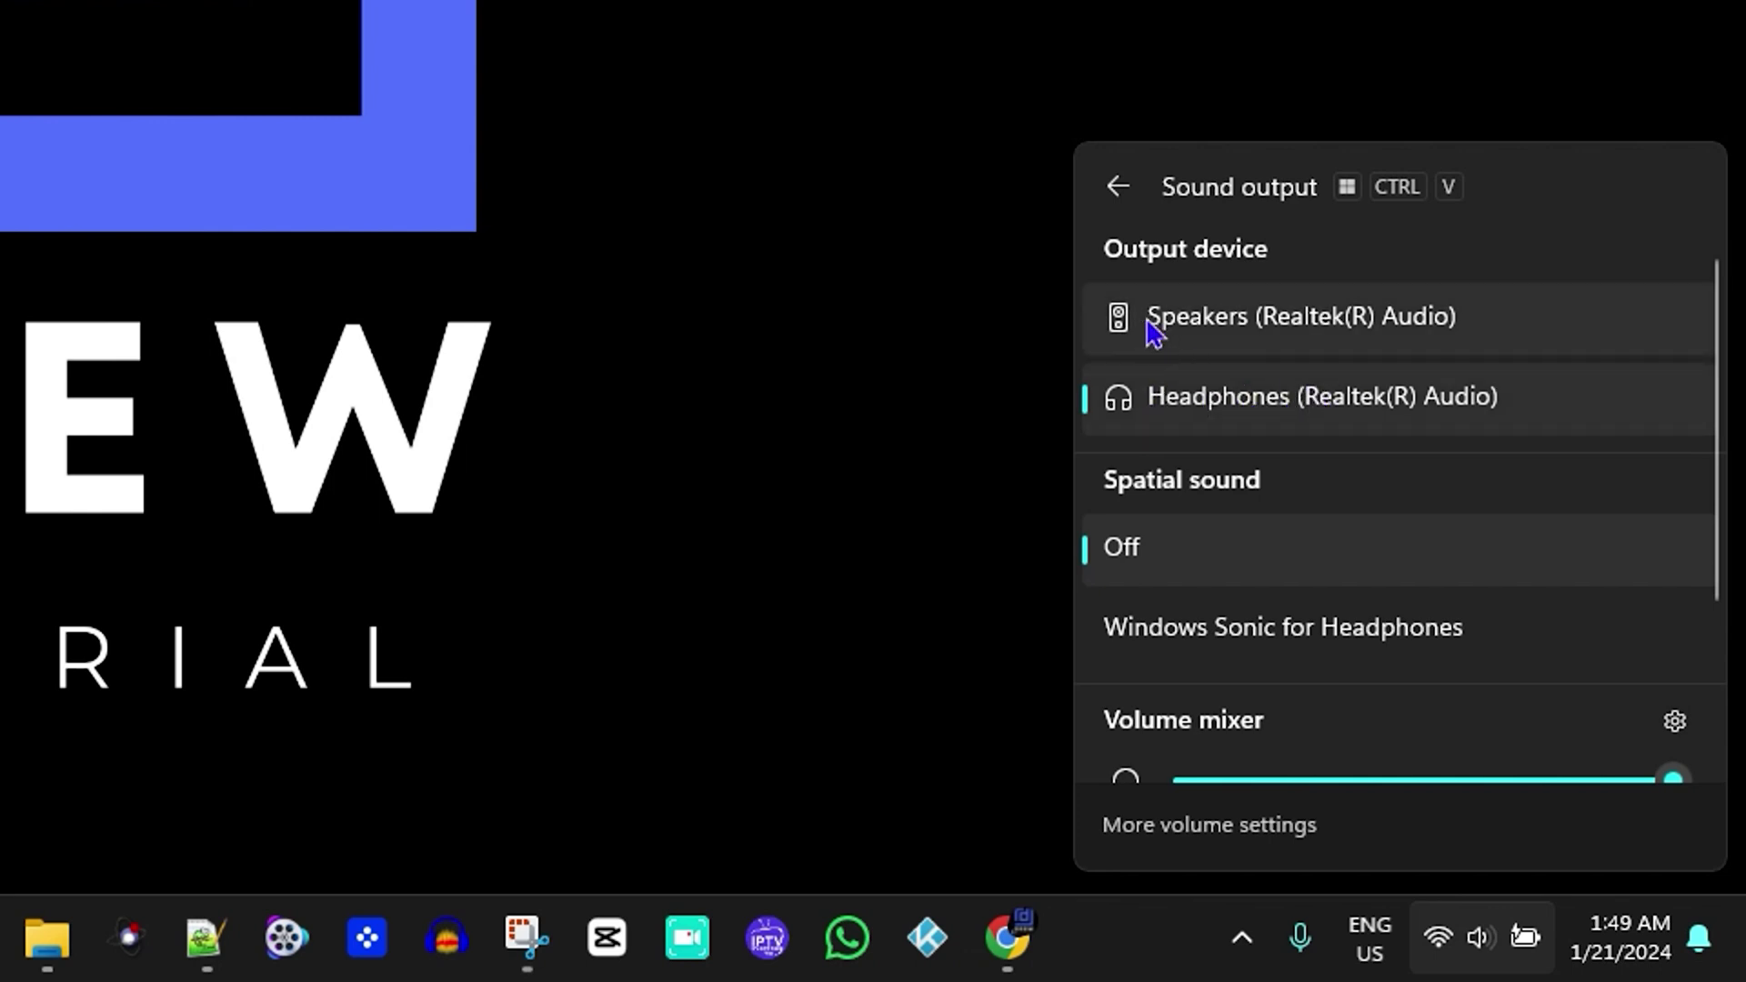
{"action": "left_click", "coordinate": [1234, 324]}
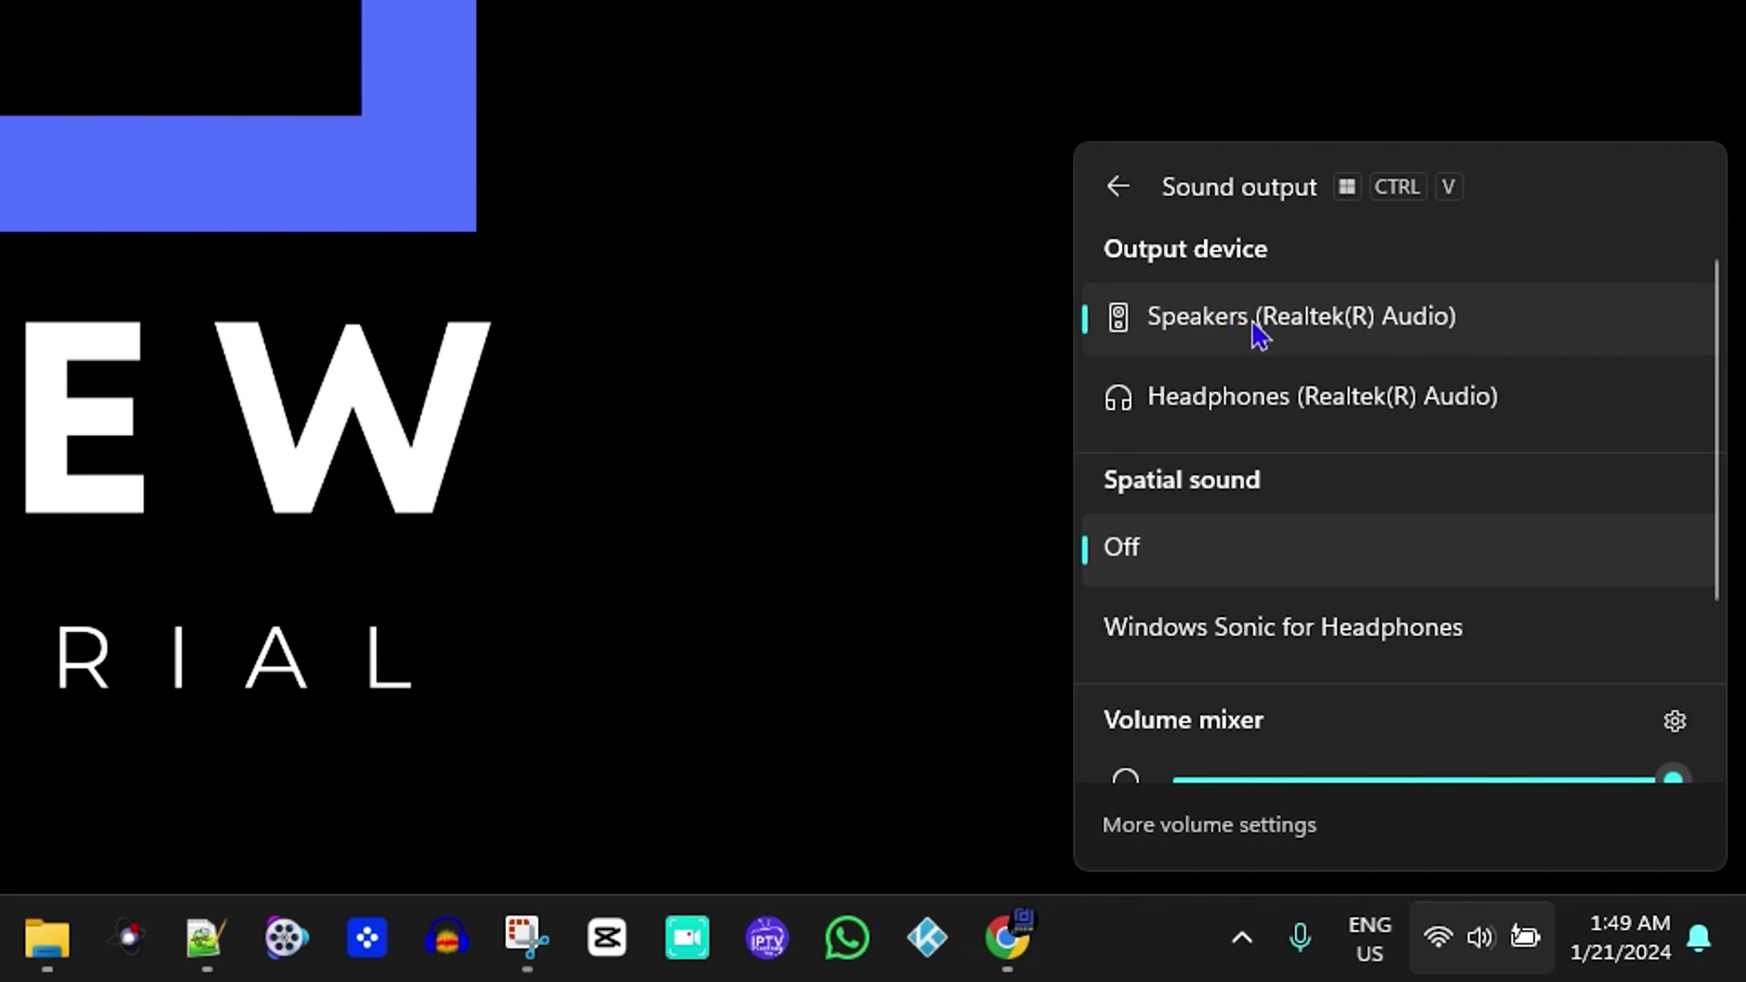
{"action": "left_click", "coordinate": [1259, 402]}
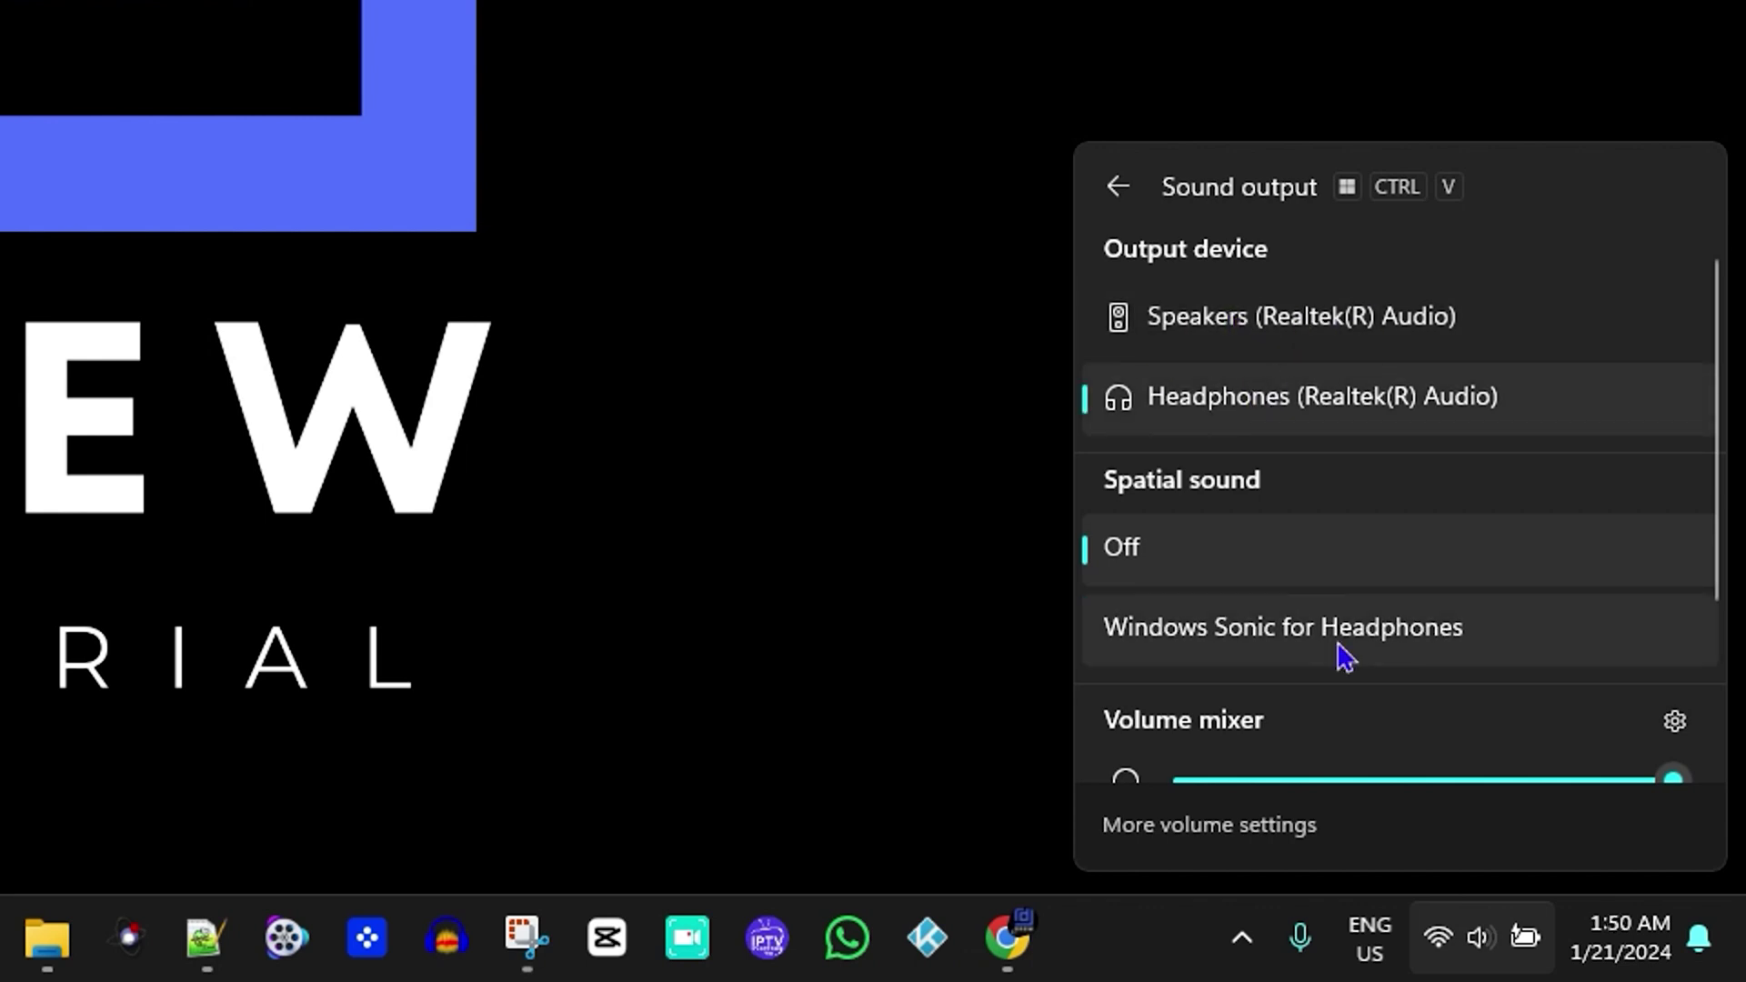
{"action": "left_click", "coordinate": [793, 446]}
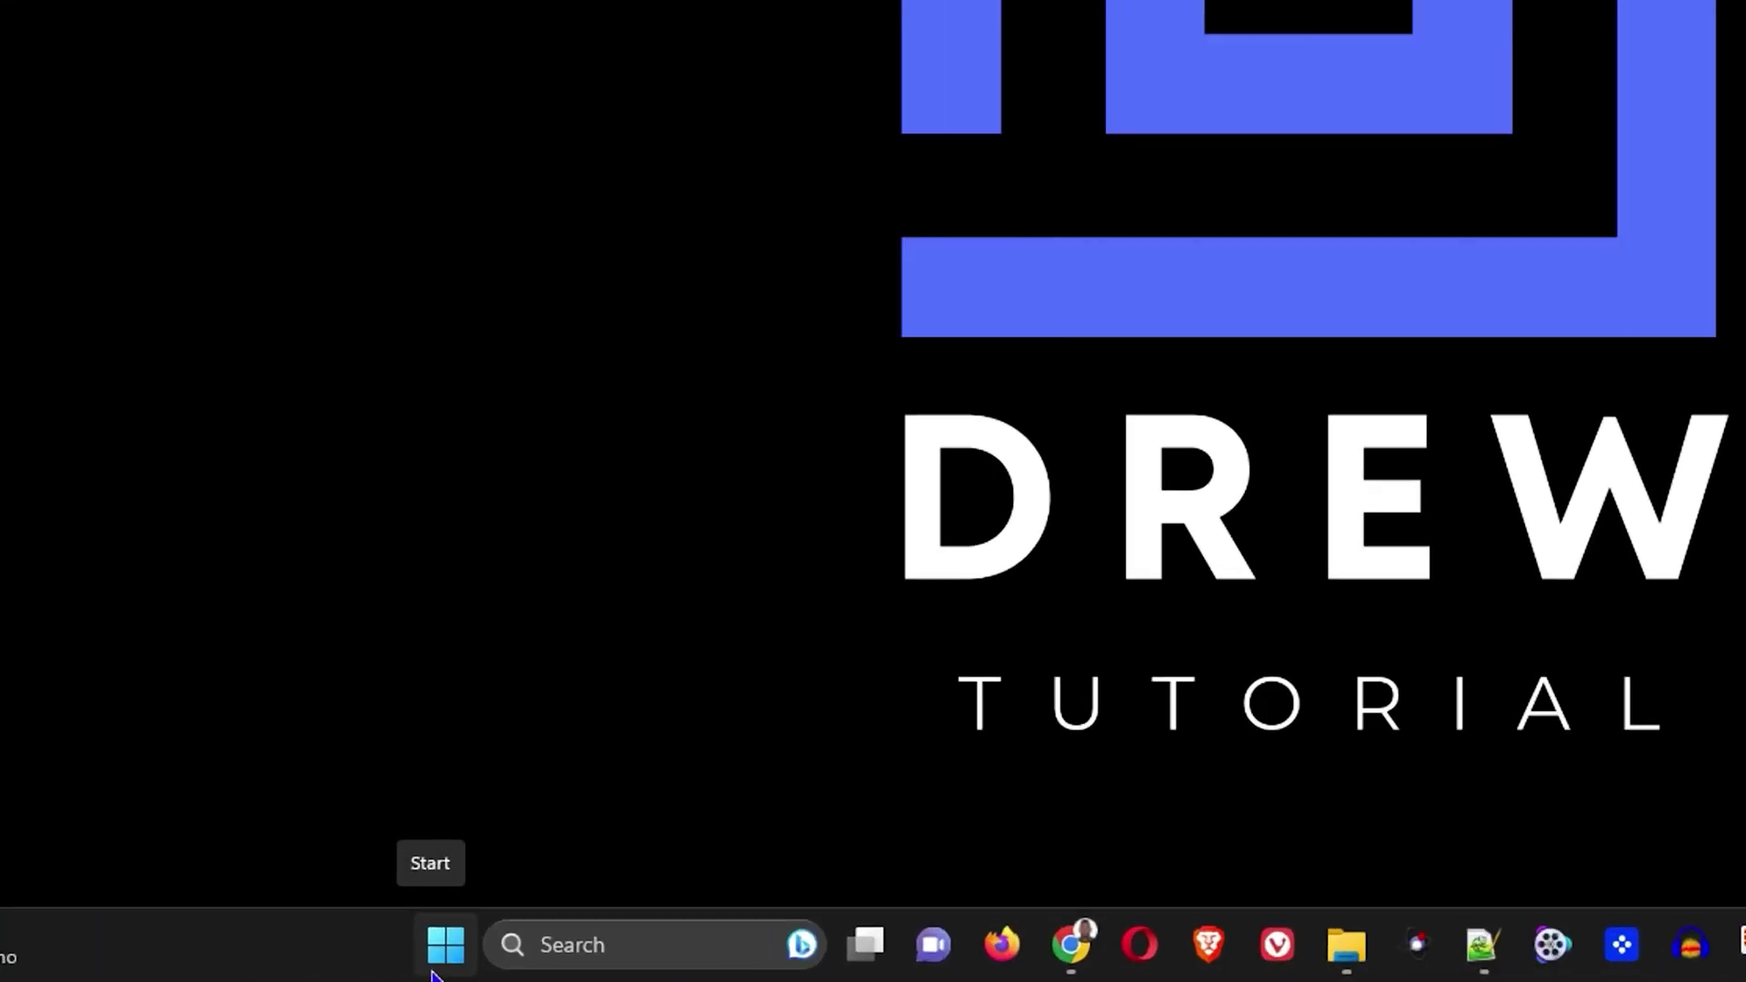
Search Windows for "sounds", open Change system sounds and show the playback devices
{"action": "left_click", "coordinate": [369, 970]}
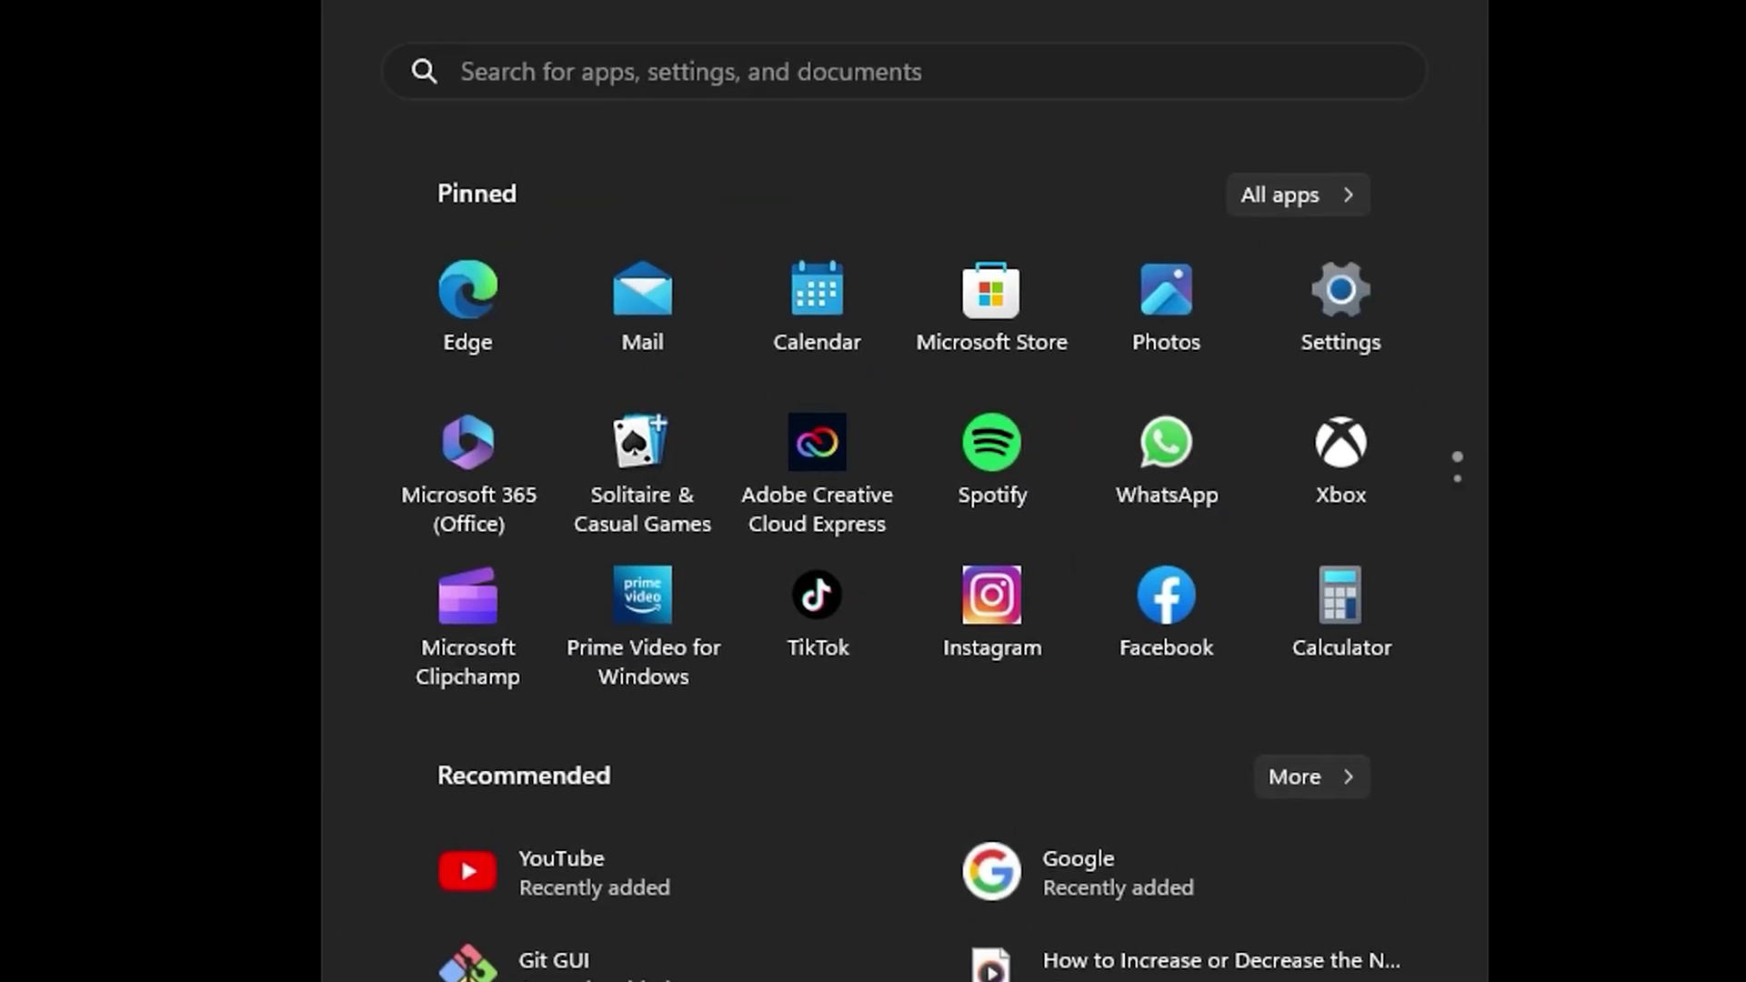
{"action": "type", "text": "sounds"}
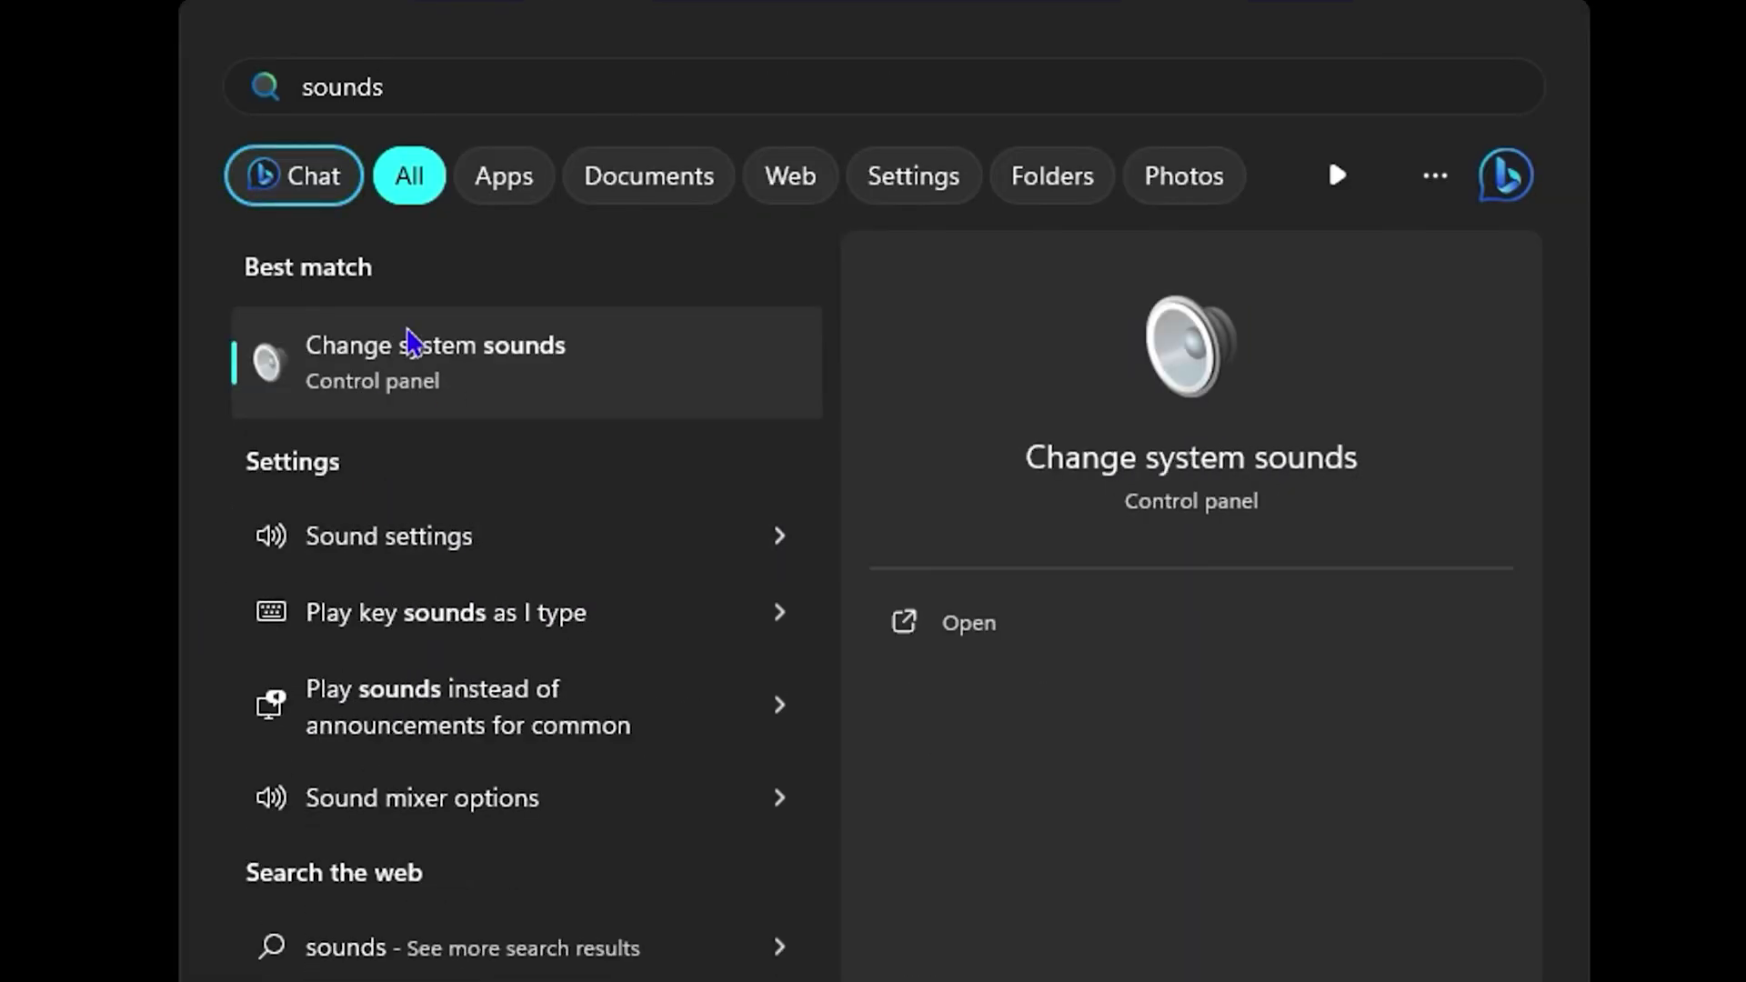
{"action": "left_click", "coordinate": [446, 376]}
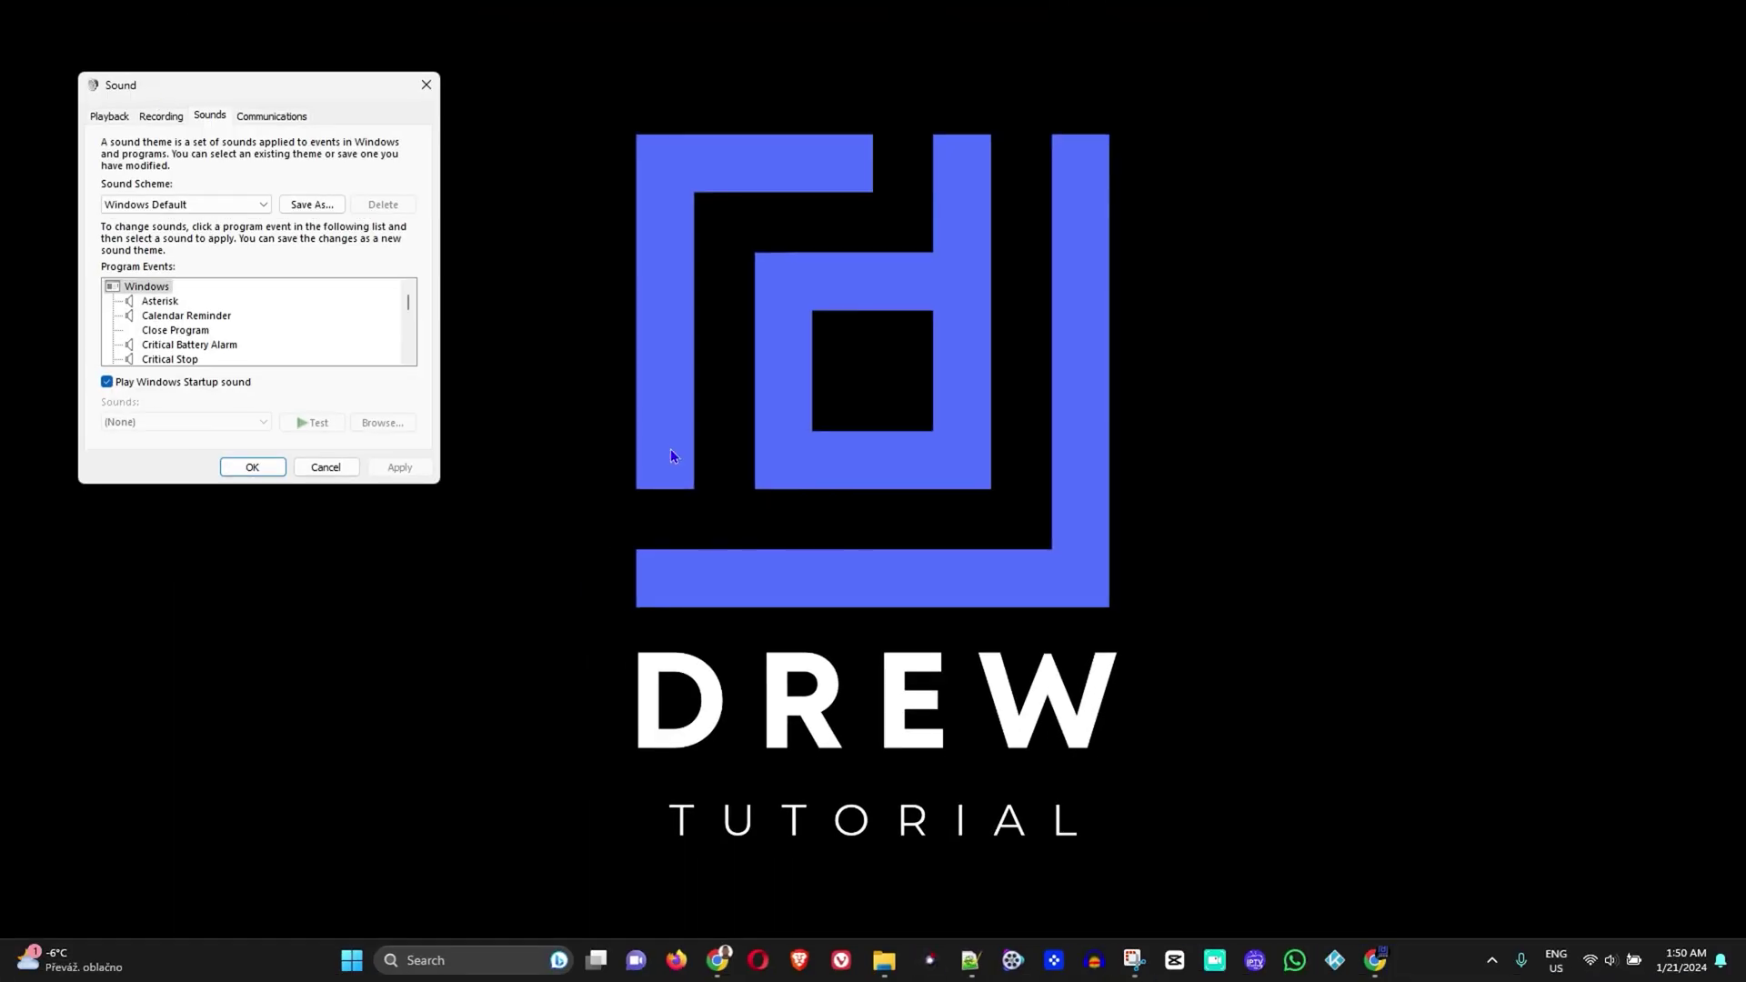
{"action": "left_click", "coordinate": [113, 113]}
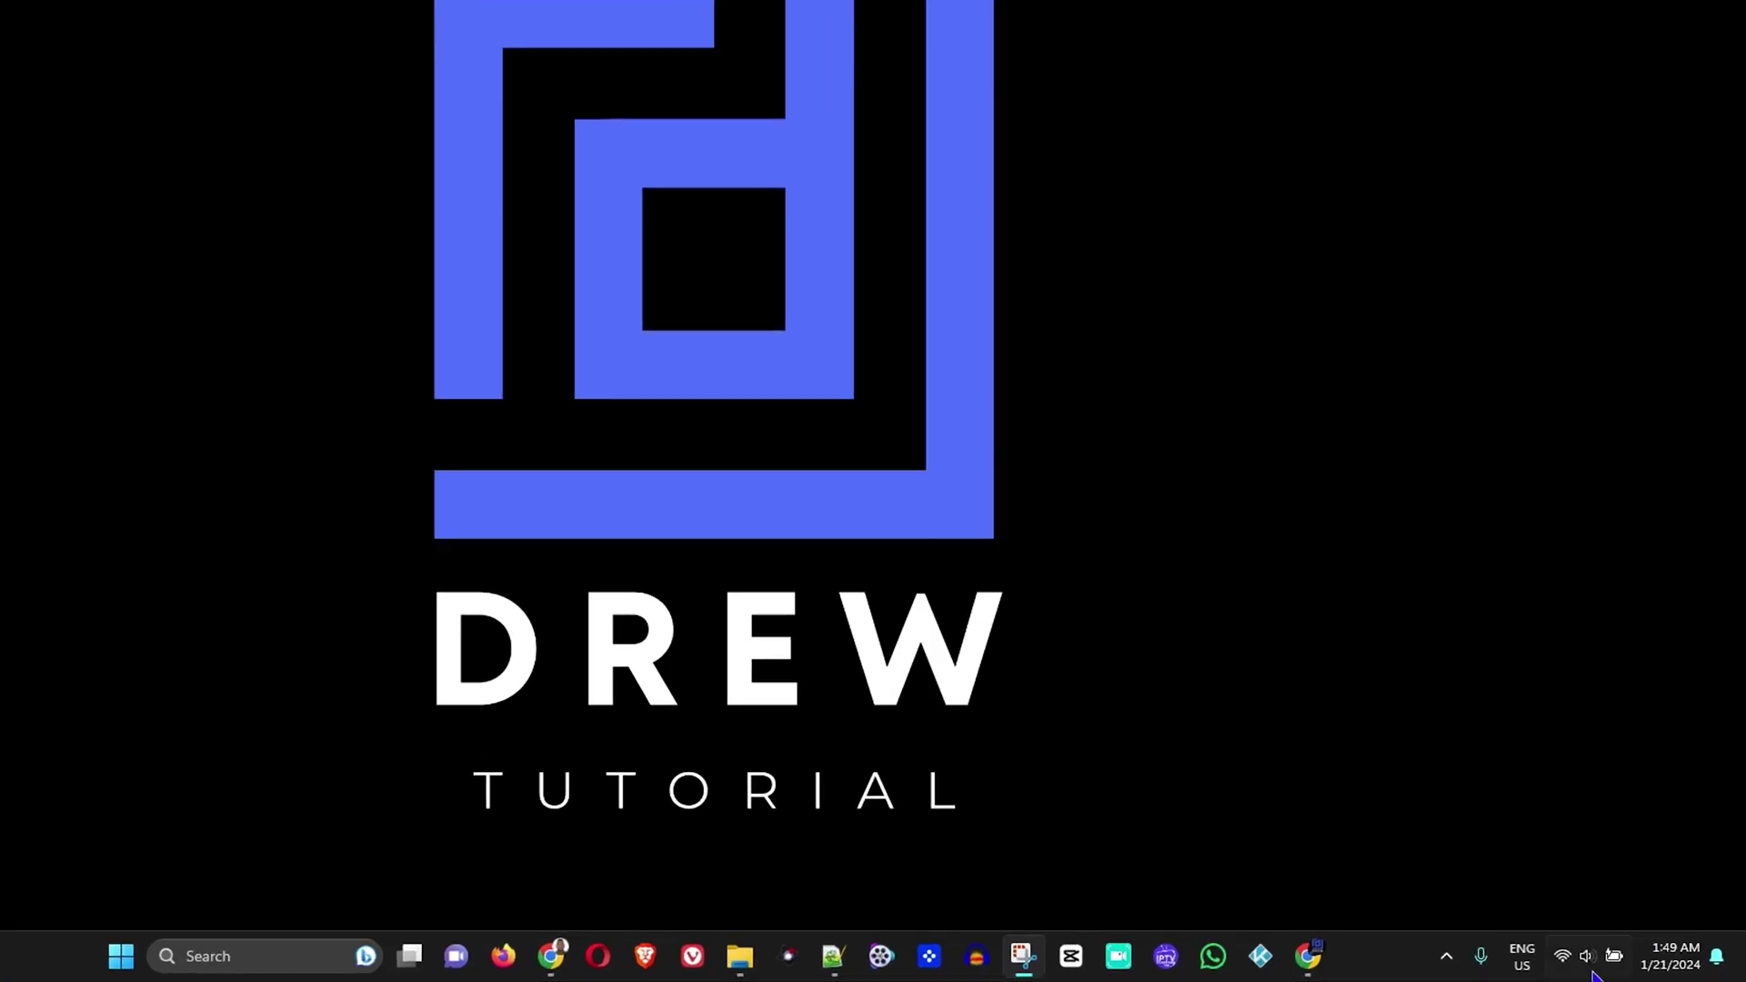
Open the quick settings and toggle the system volume to muted and back to unmuted
{"action": "left_click", "coordinate": [1610, 961]}
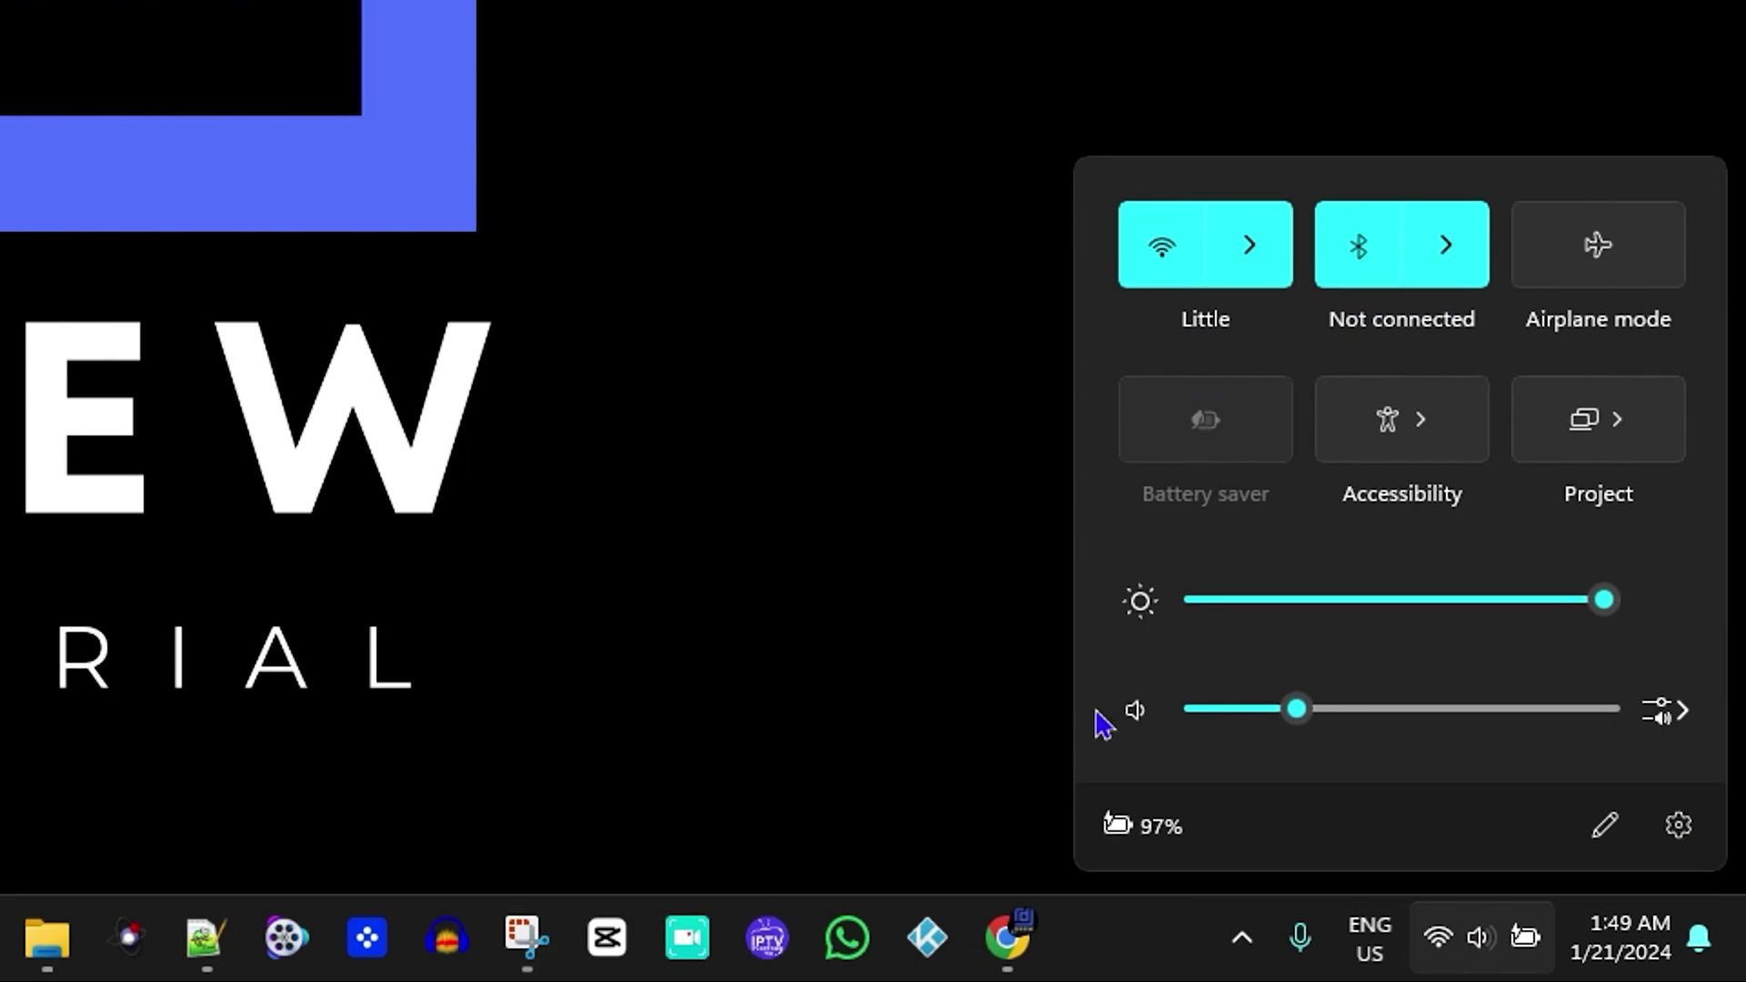
{"action": "left_click", "coordinate": [1142, 727]}
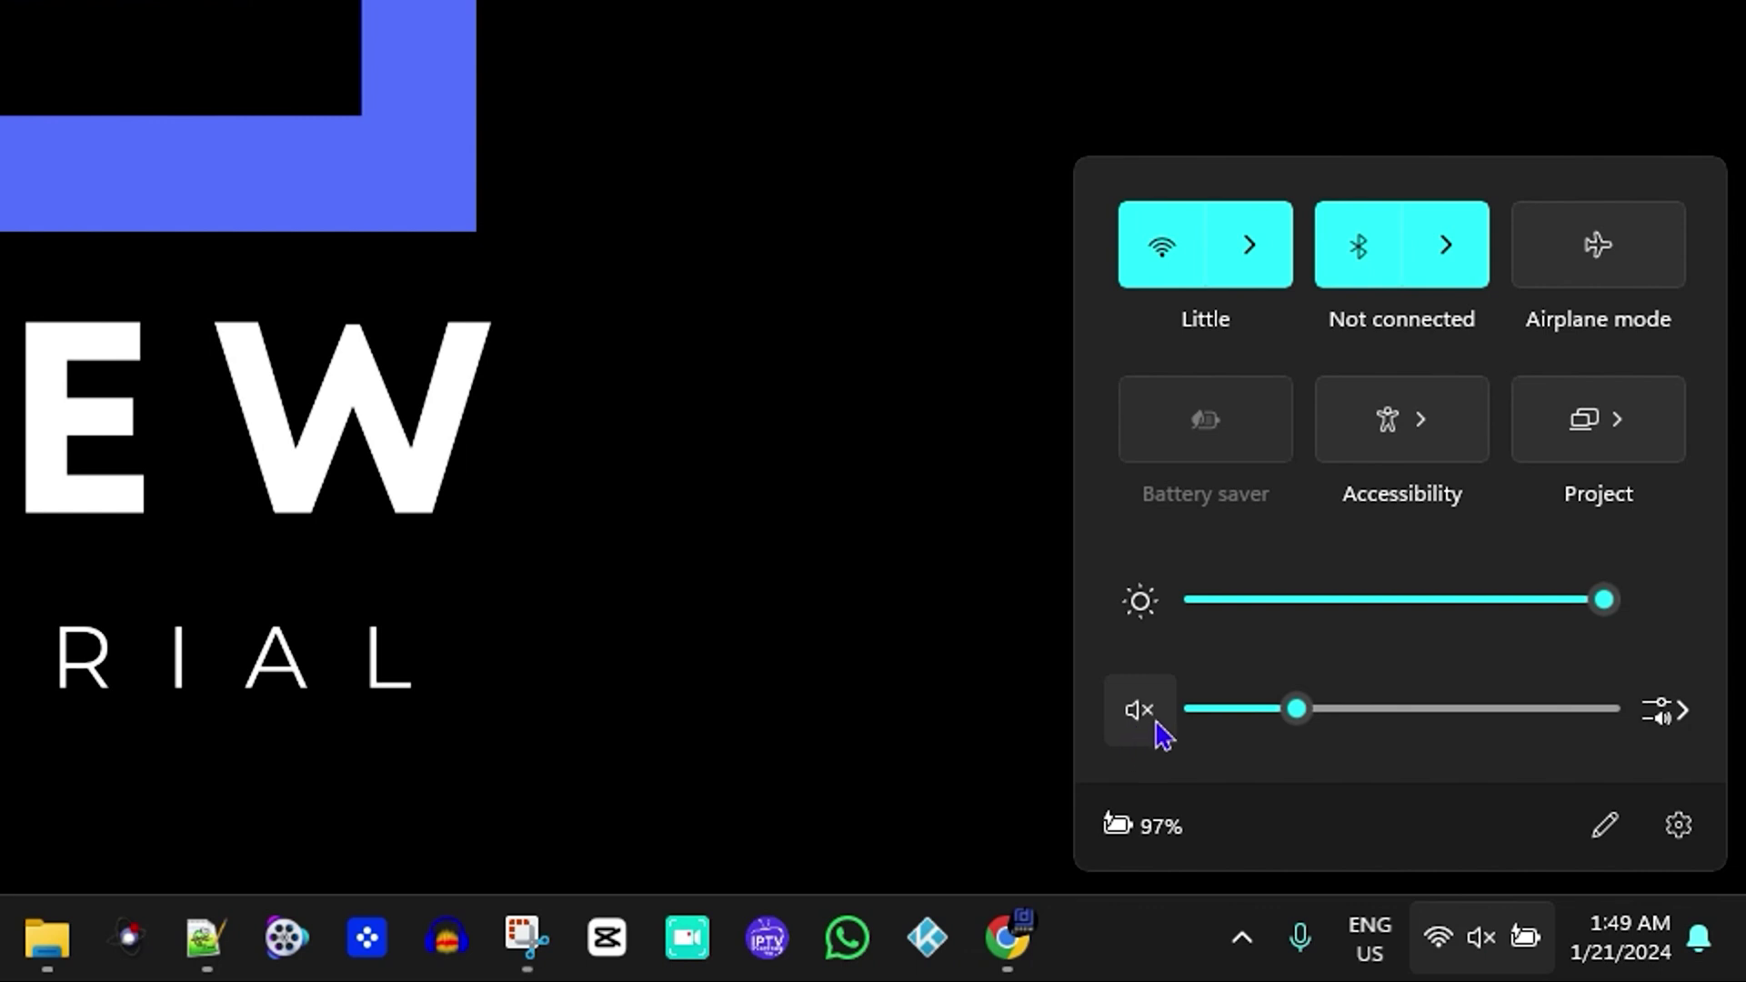
{"action": "left_click", "coordinate": [1144, 722]}
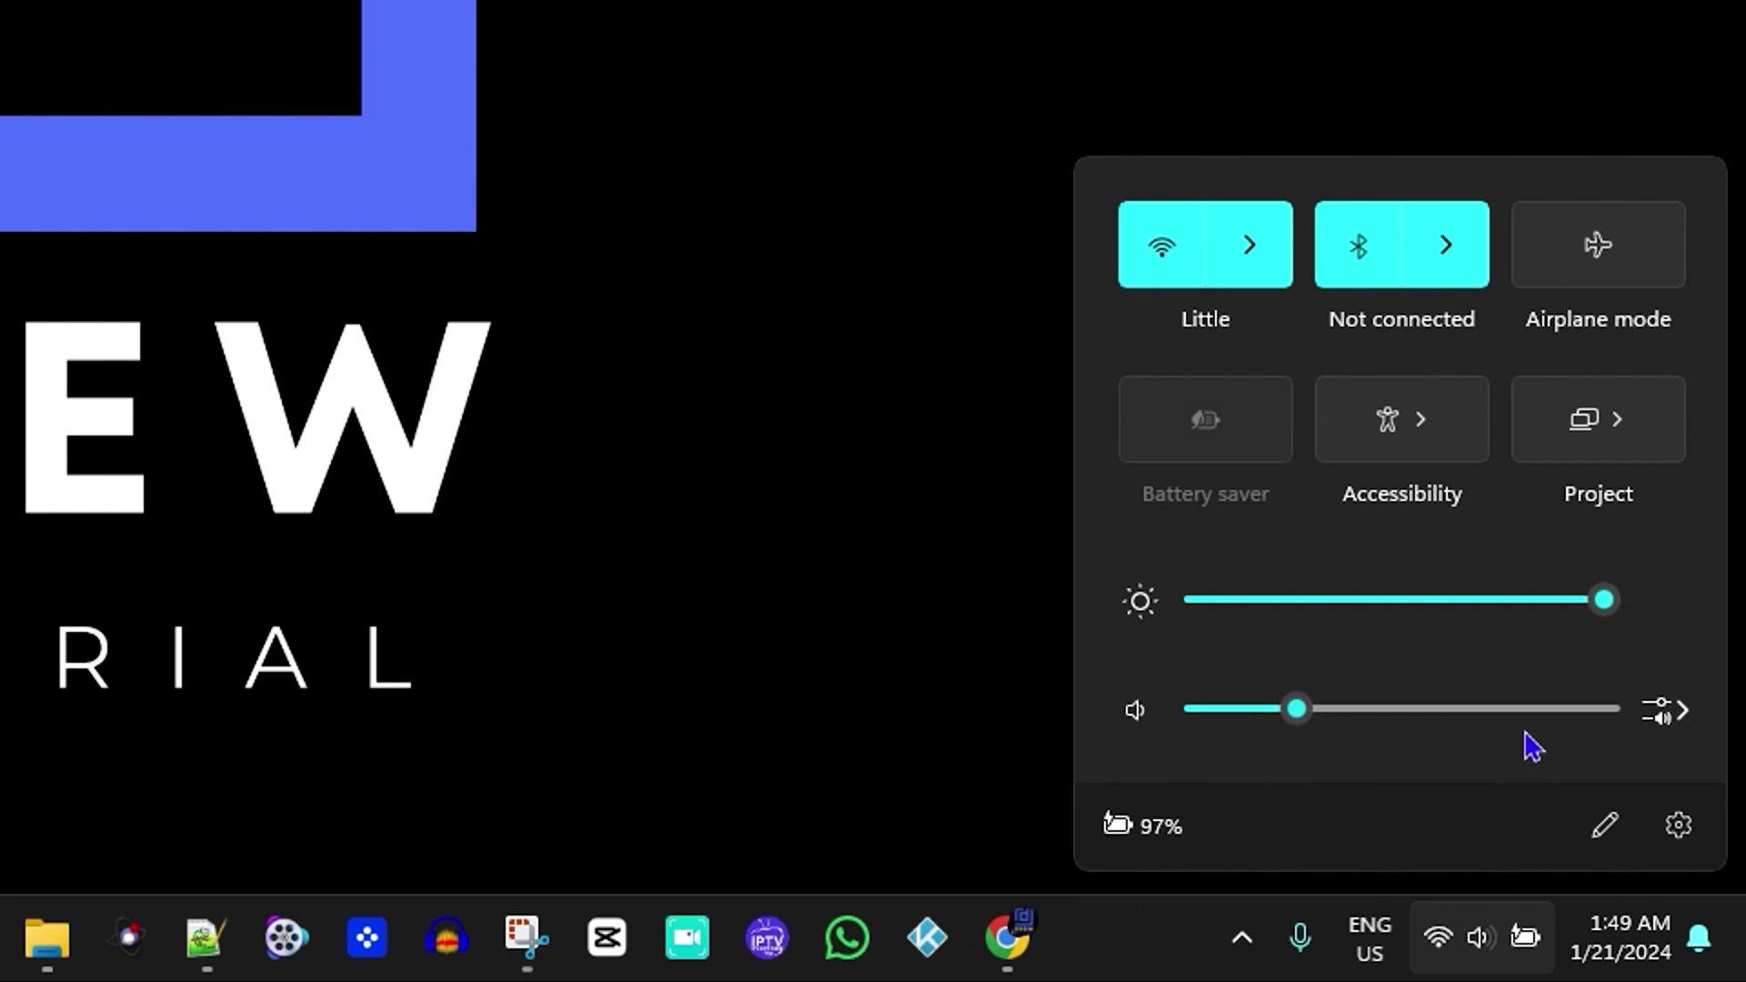
Select Speakers (Realtek(R) Audio) as the sound output, return to Headphones (Realtek(R) Audio), and leave the quick settings
{"action": "left_click", "coordinate": [1674, 723]}
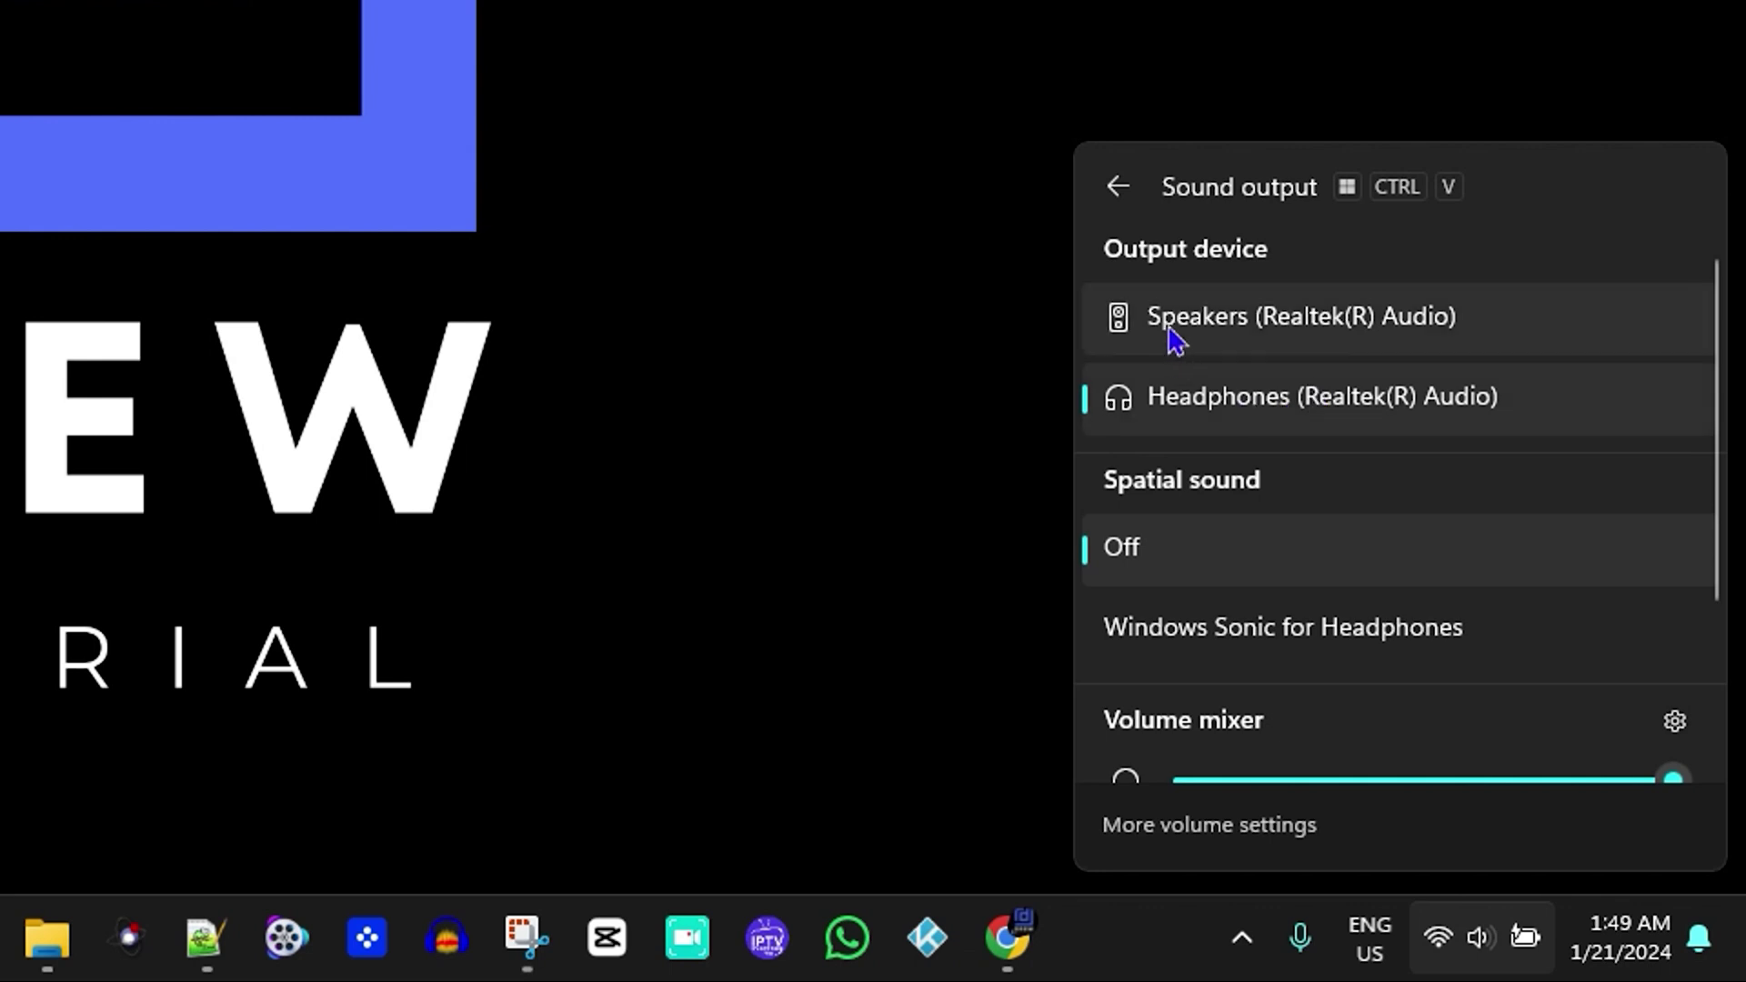
{"action": "left_click", "coordinate": [1234, 325]}
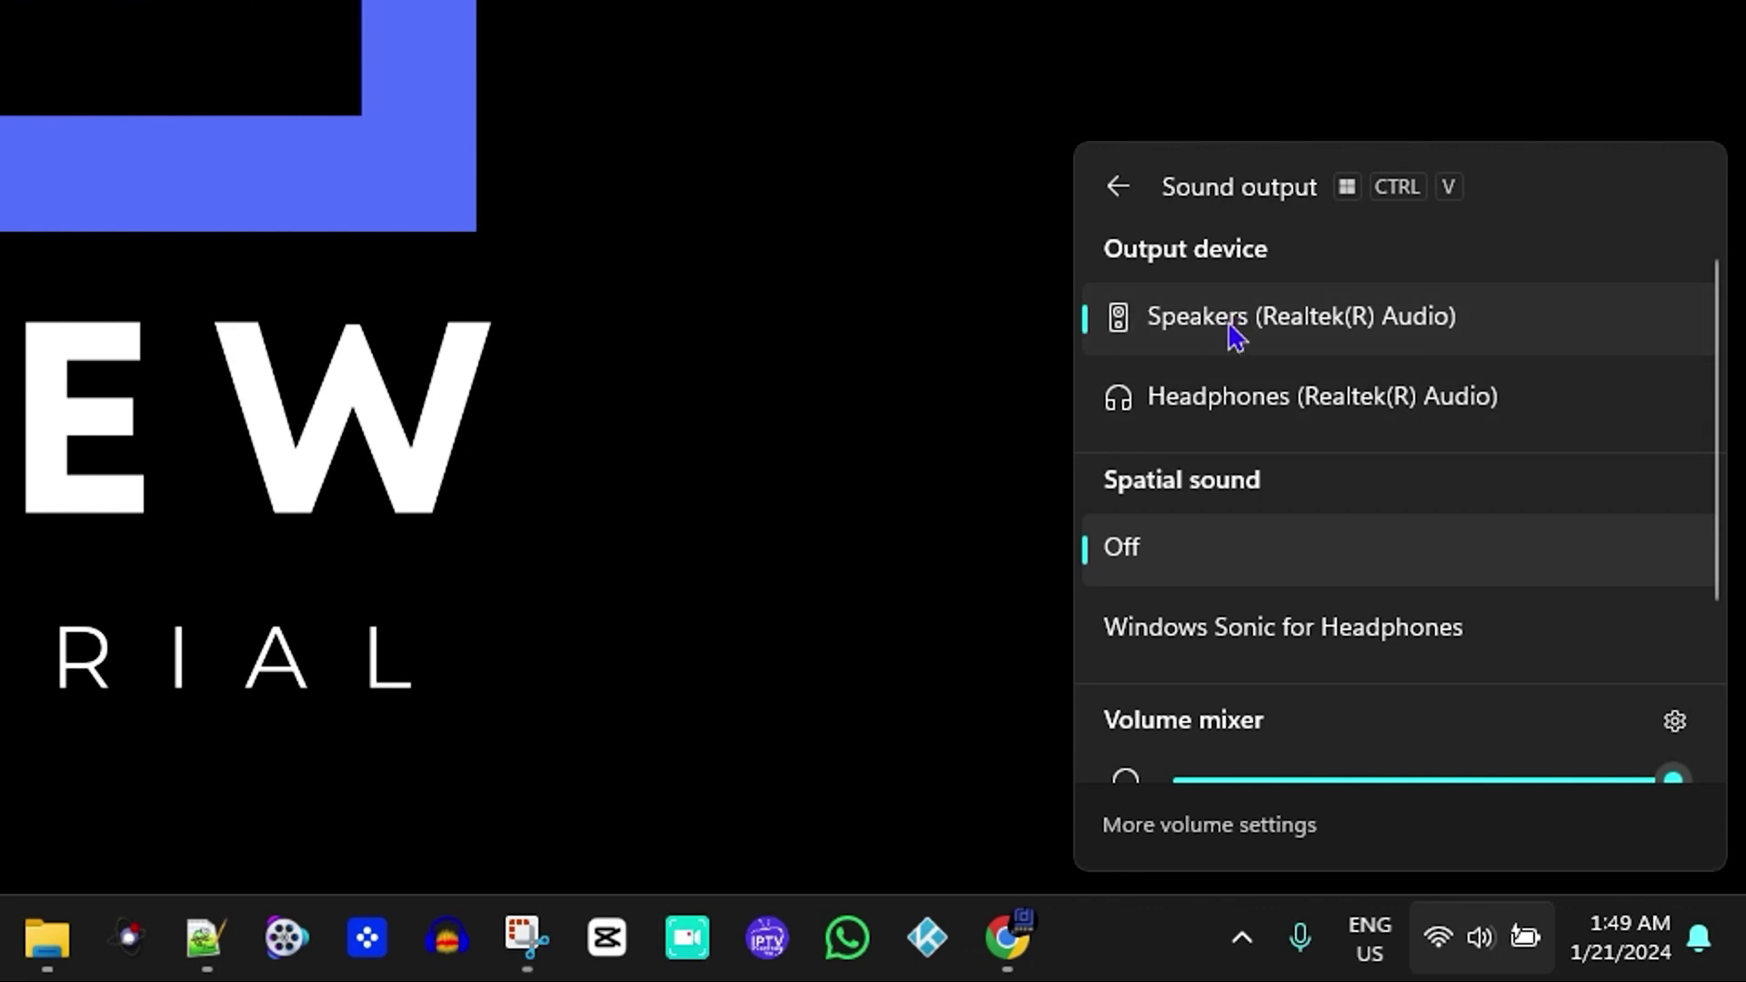
{"action": "left_click", "coordinate": [1257, 405]}
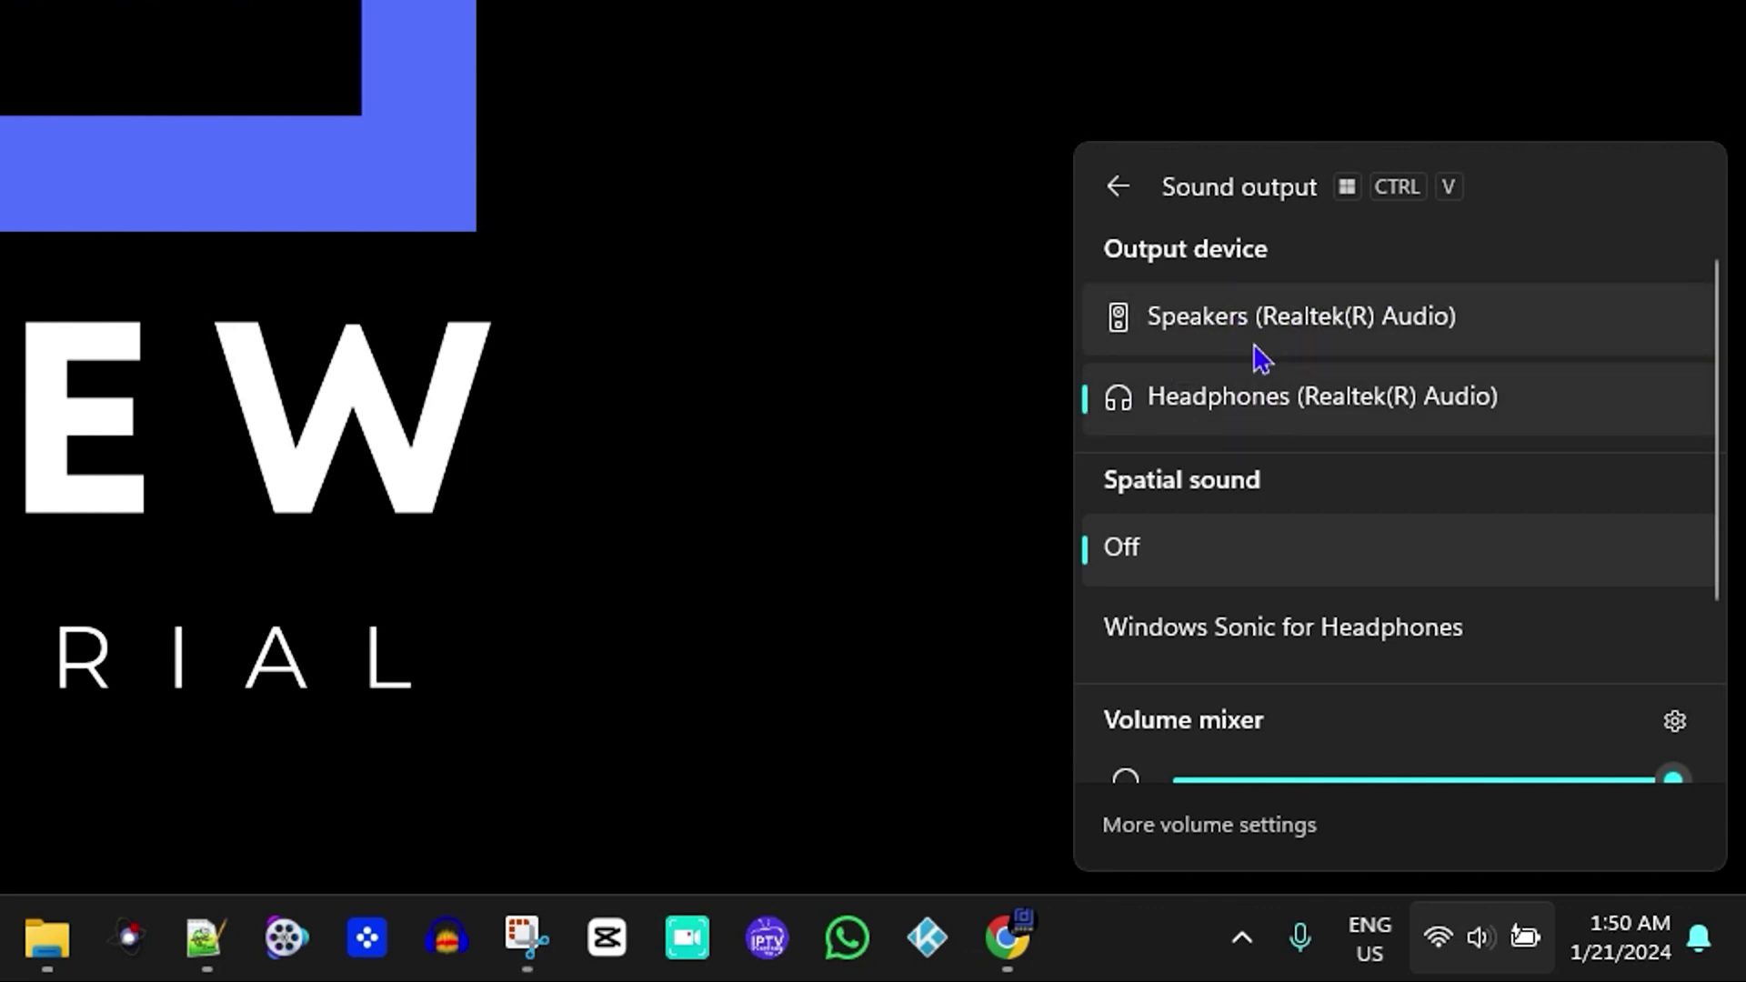
{"action": "left_click", "coordinate": [450, 64]}
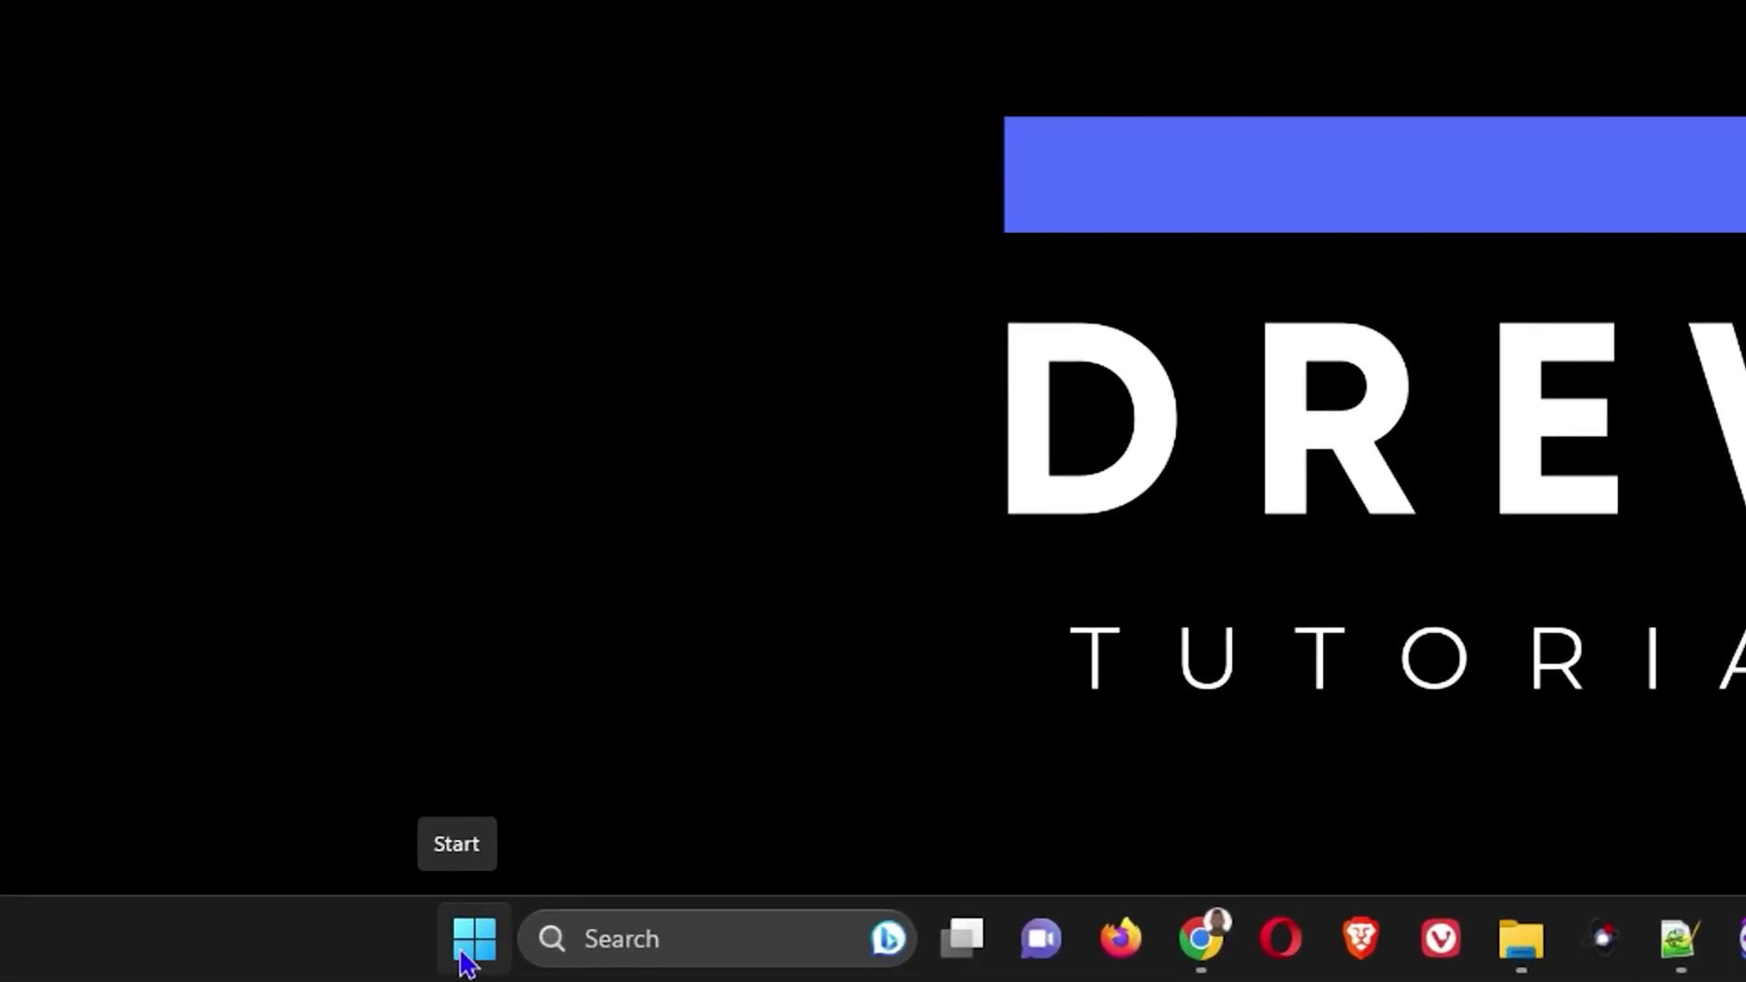
Find Change system sounds by searching Windows for "sounds", and open its list of playback devices
{"action": "left_click", "coordinate": [471, 941]}
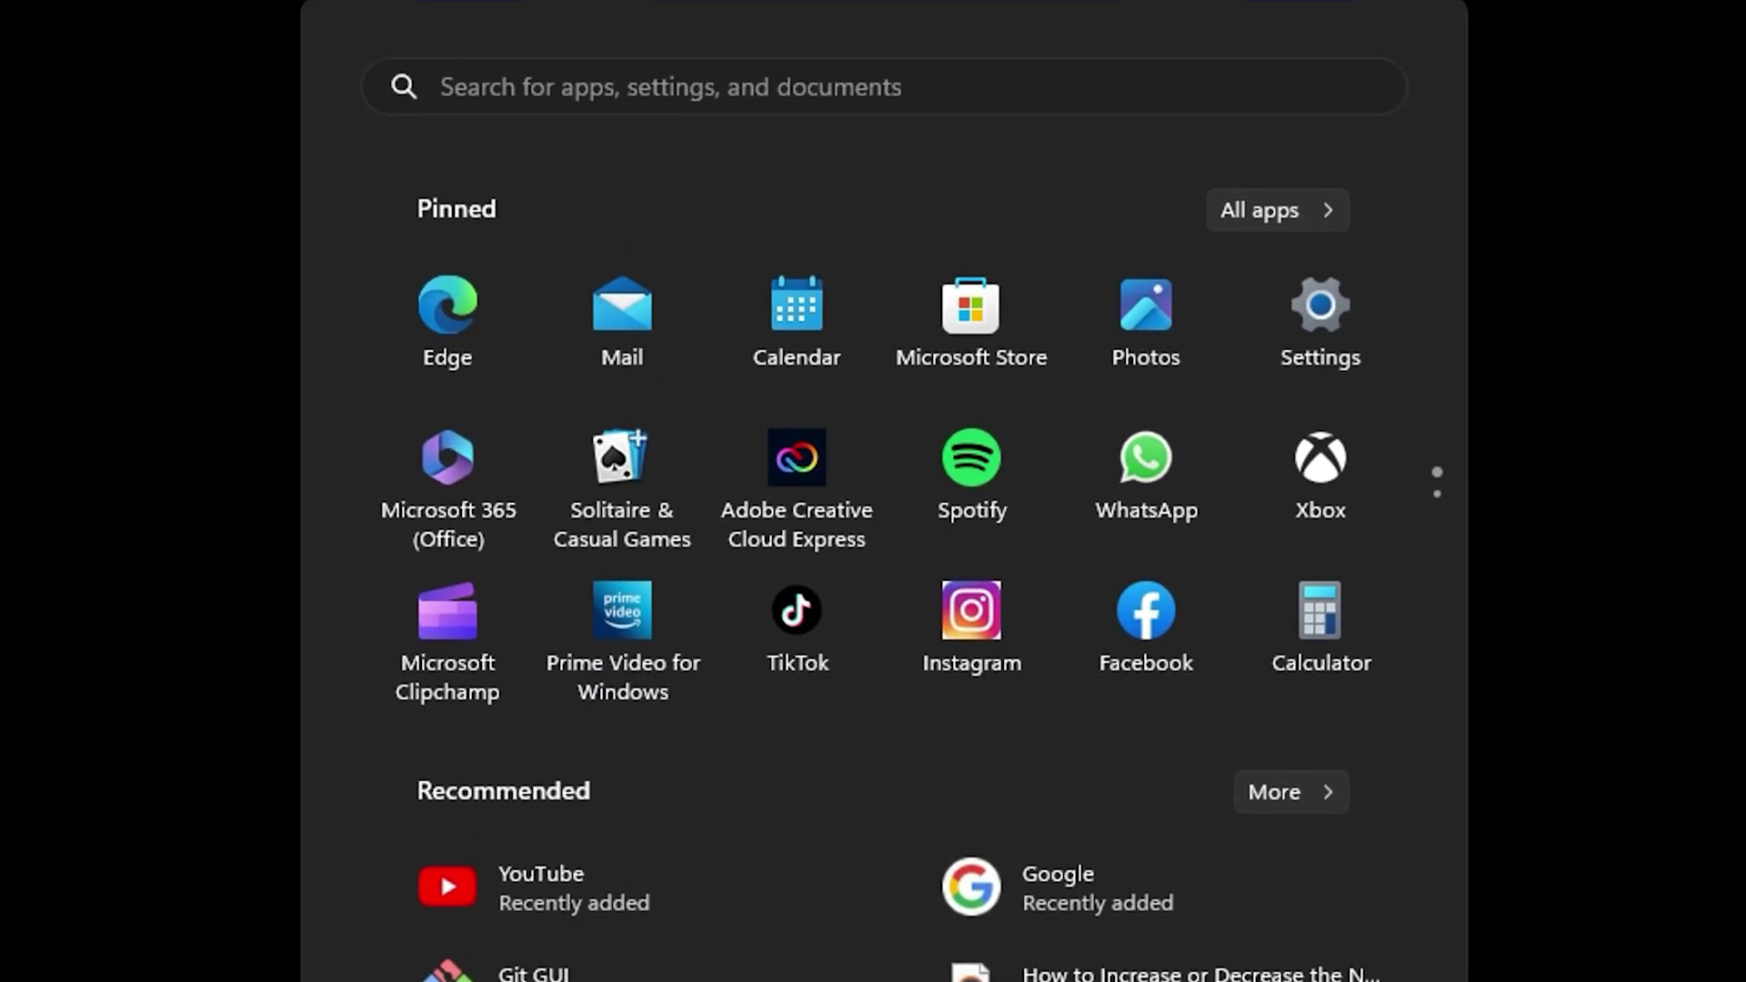
{"action": "type", "text": "sound"}
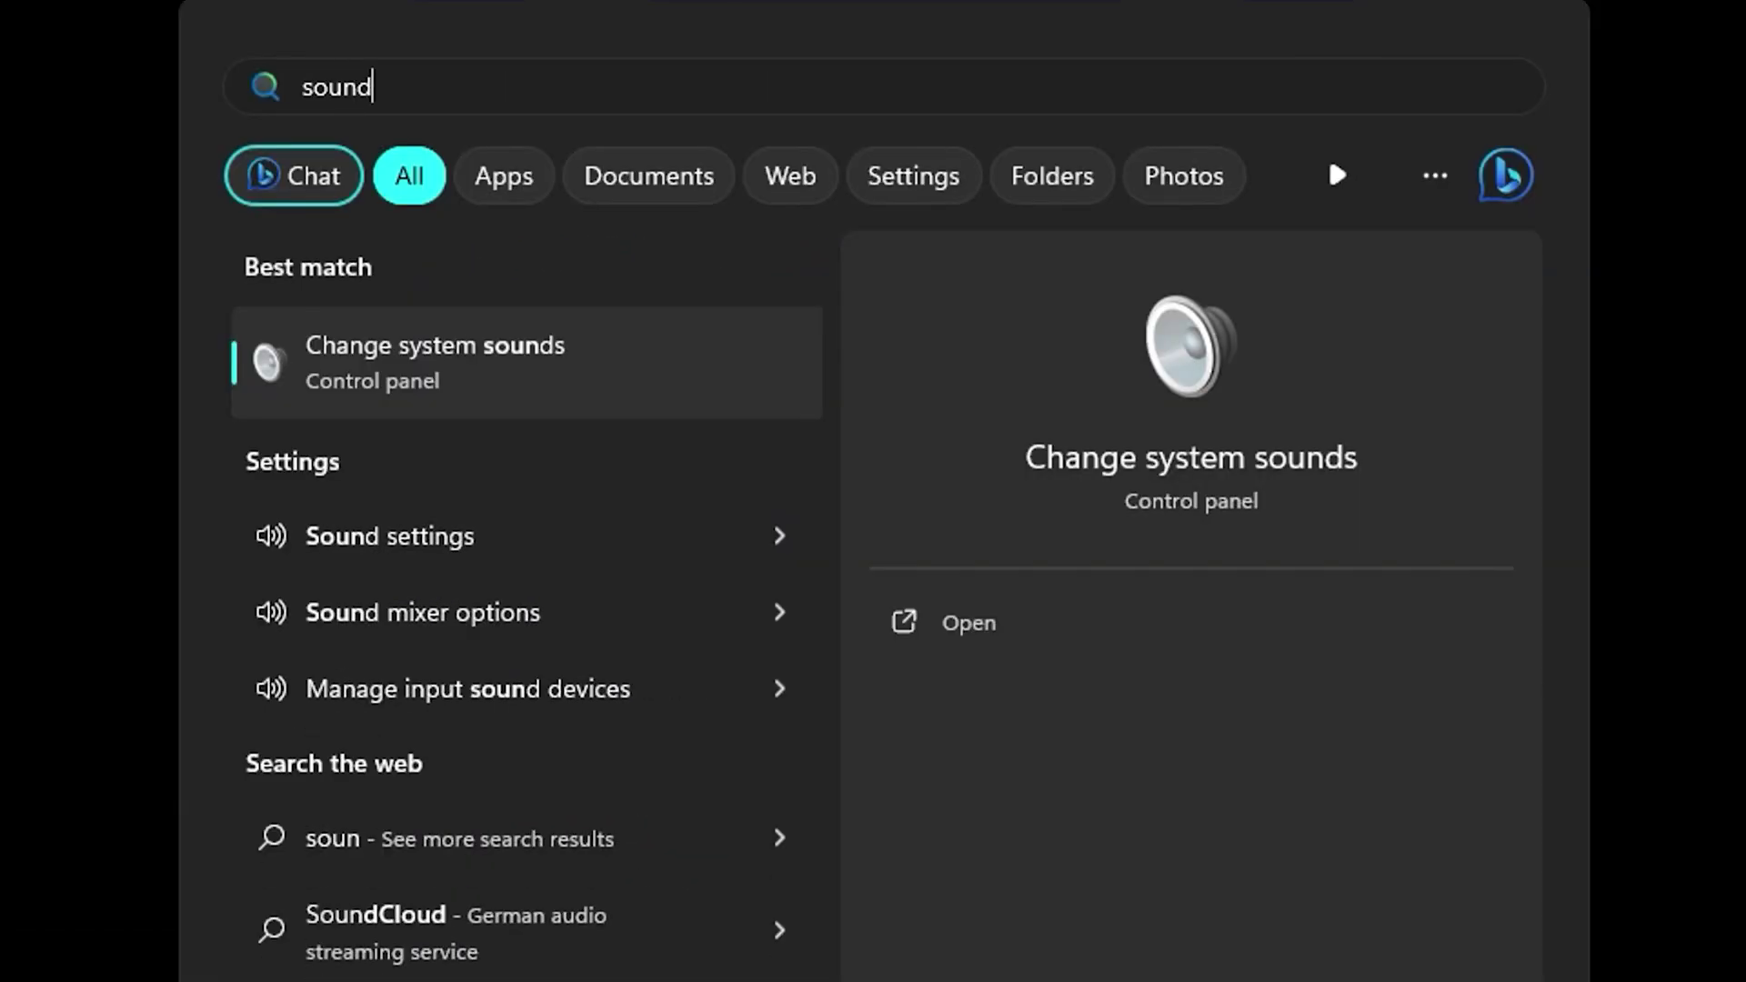
{"action": "type", "text": "s"}
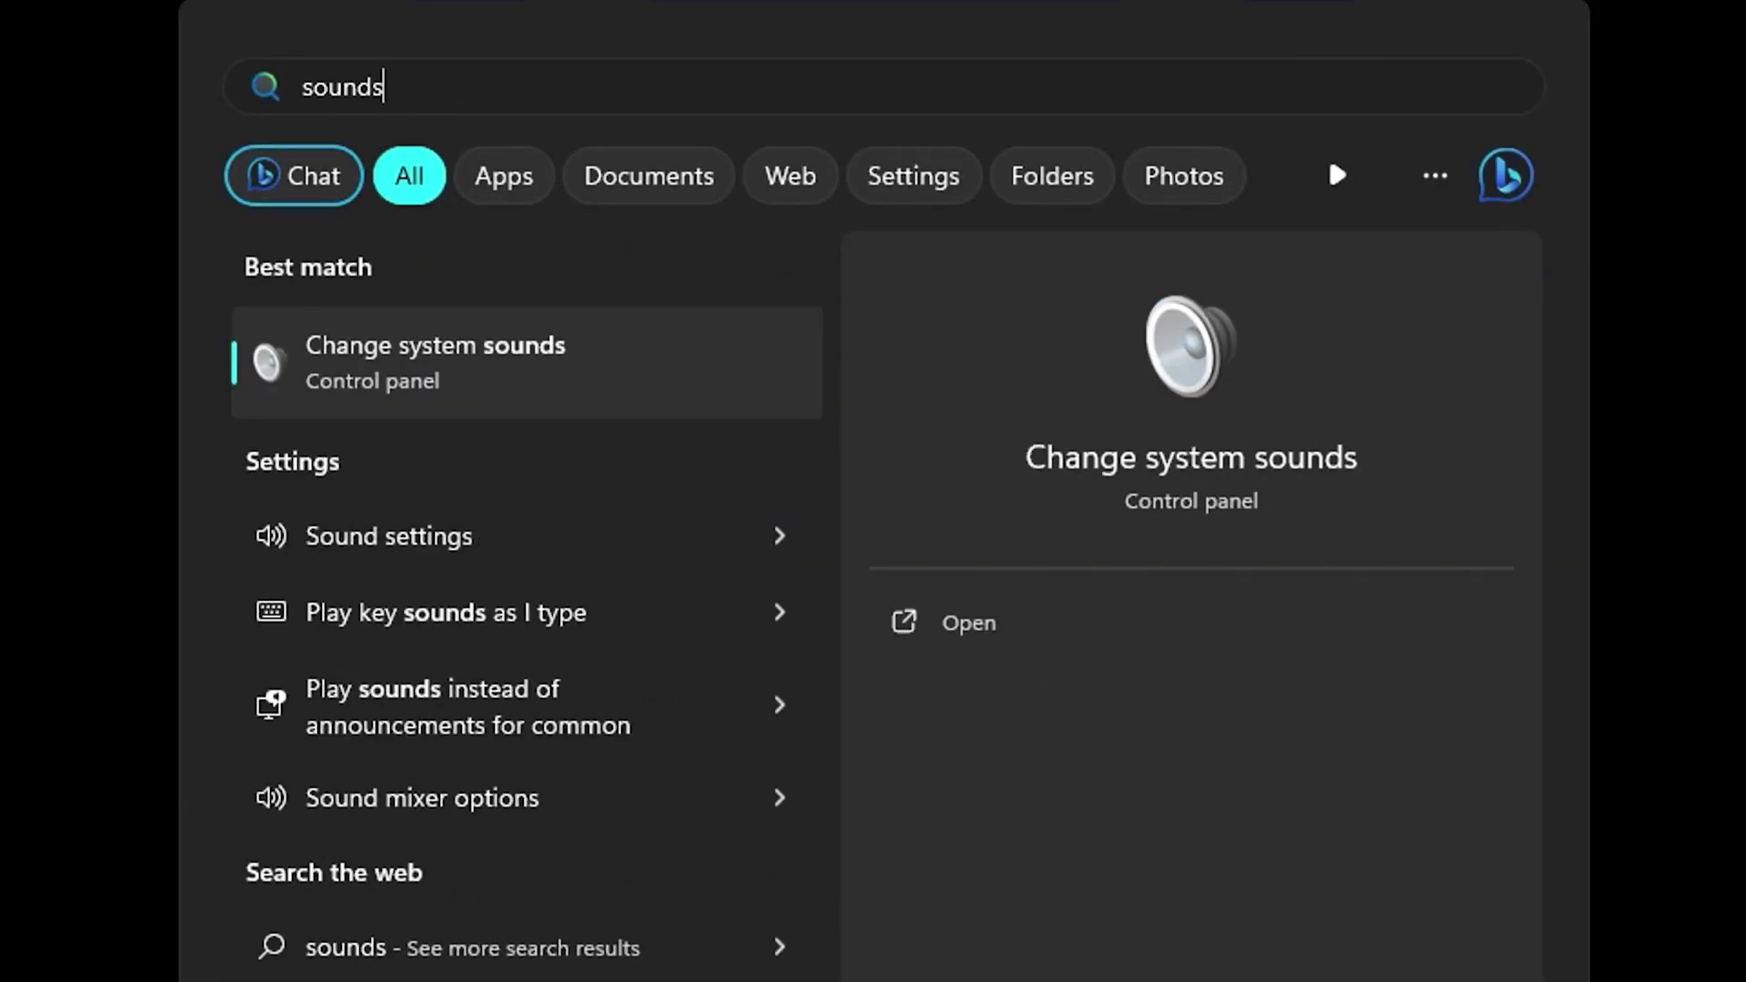
{"action": "left_click", "coordinate": [446, 380]}
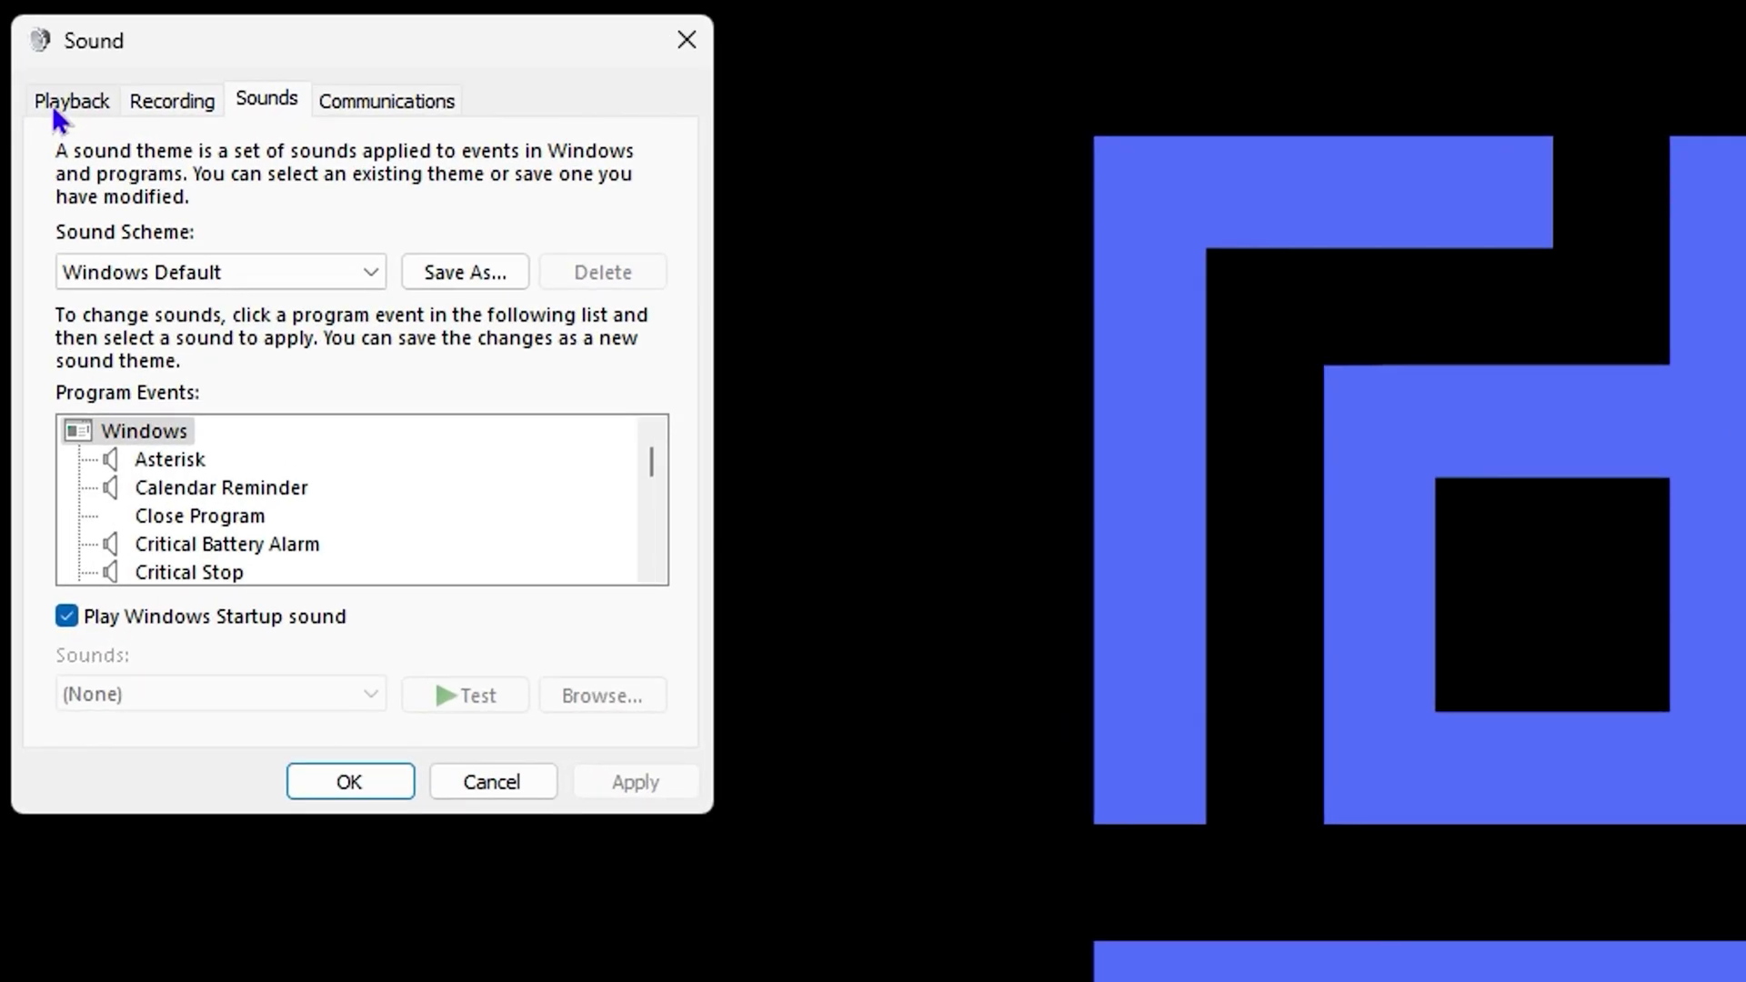
{"action": "left_click", "coordinate": [104, 114]}
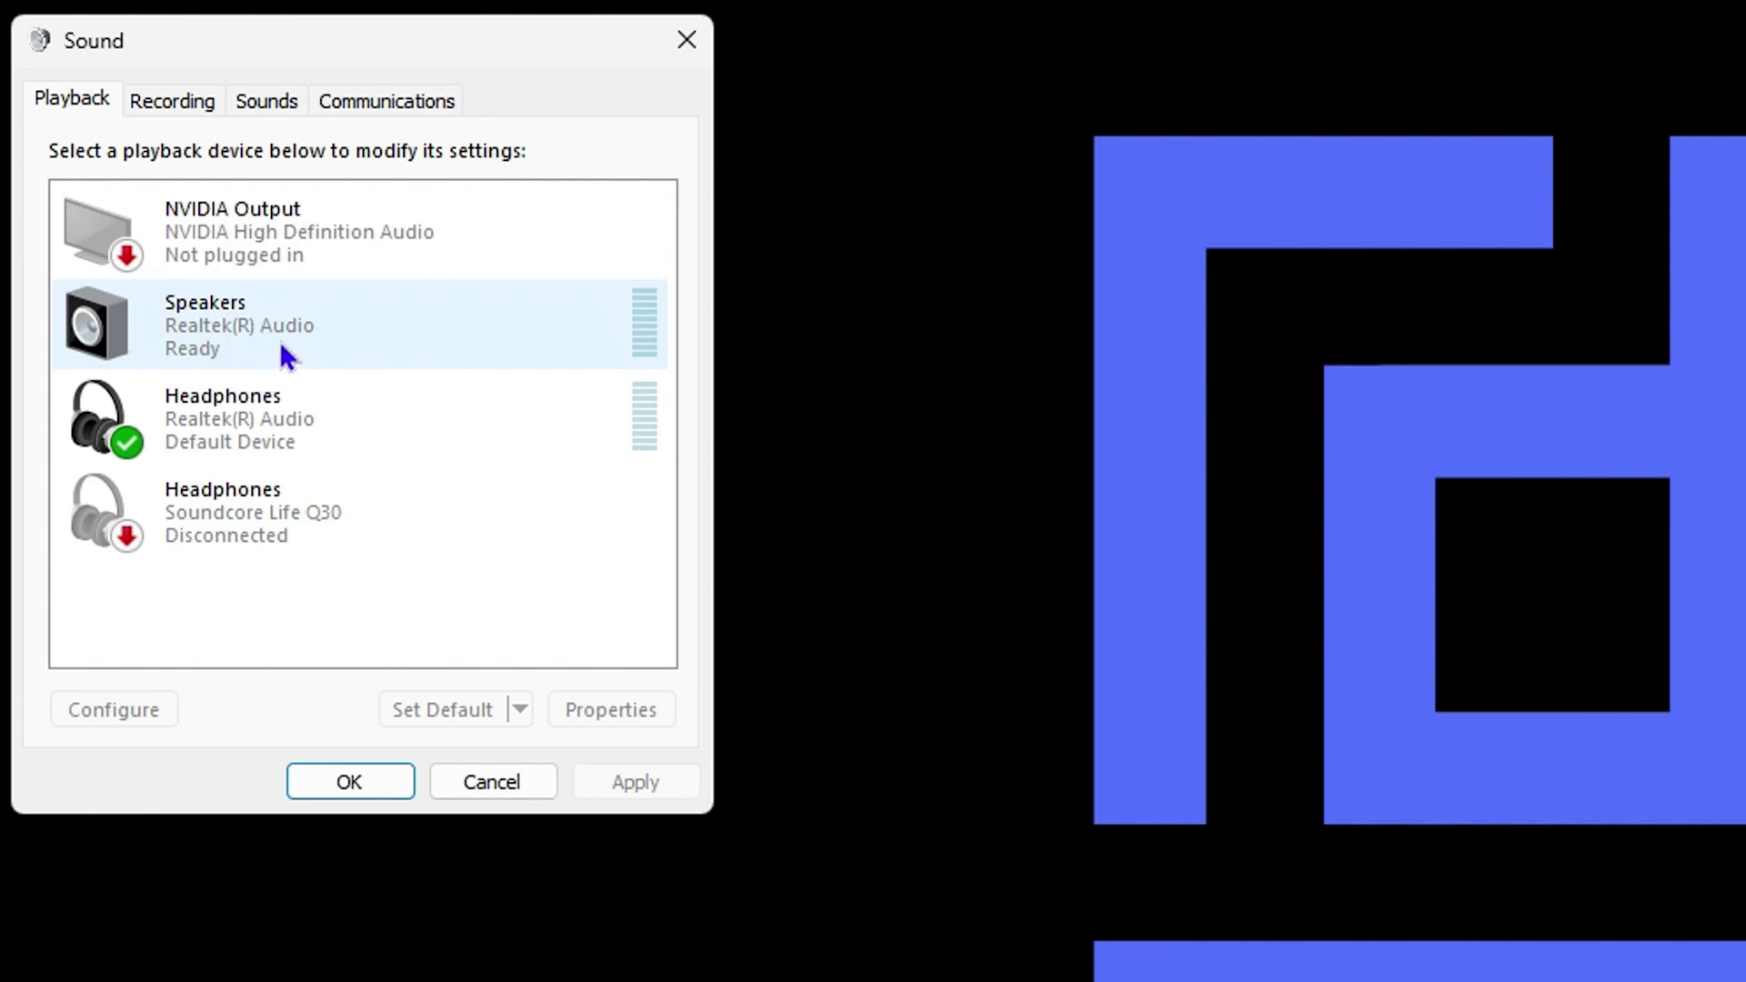
Toggle mute for the Realtek HD Audio output in the Speakers' level settings, and close the properties
{"action": "double_click", "coordinate": [251, 329]}
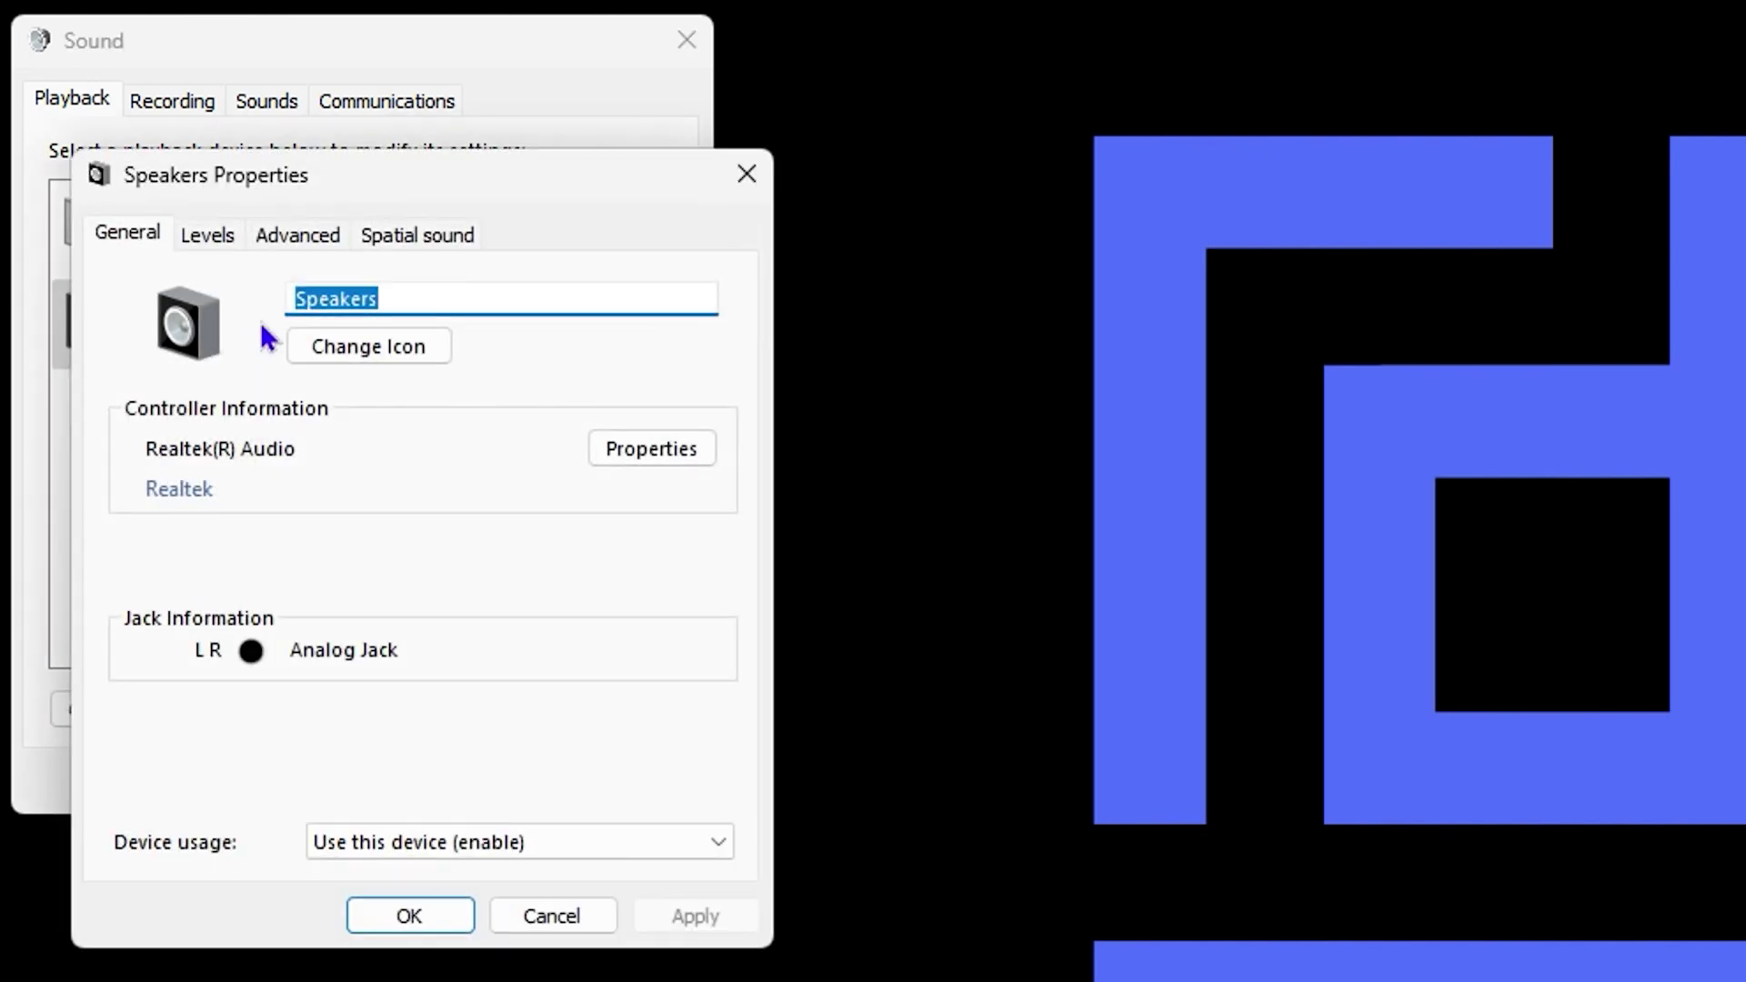
{"action": "left_click", "coordinate": [207, 238]}
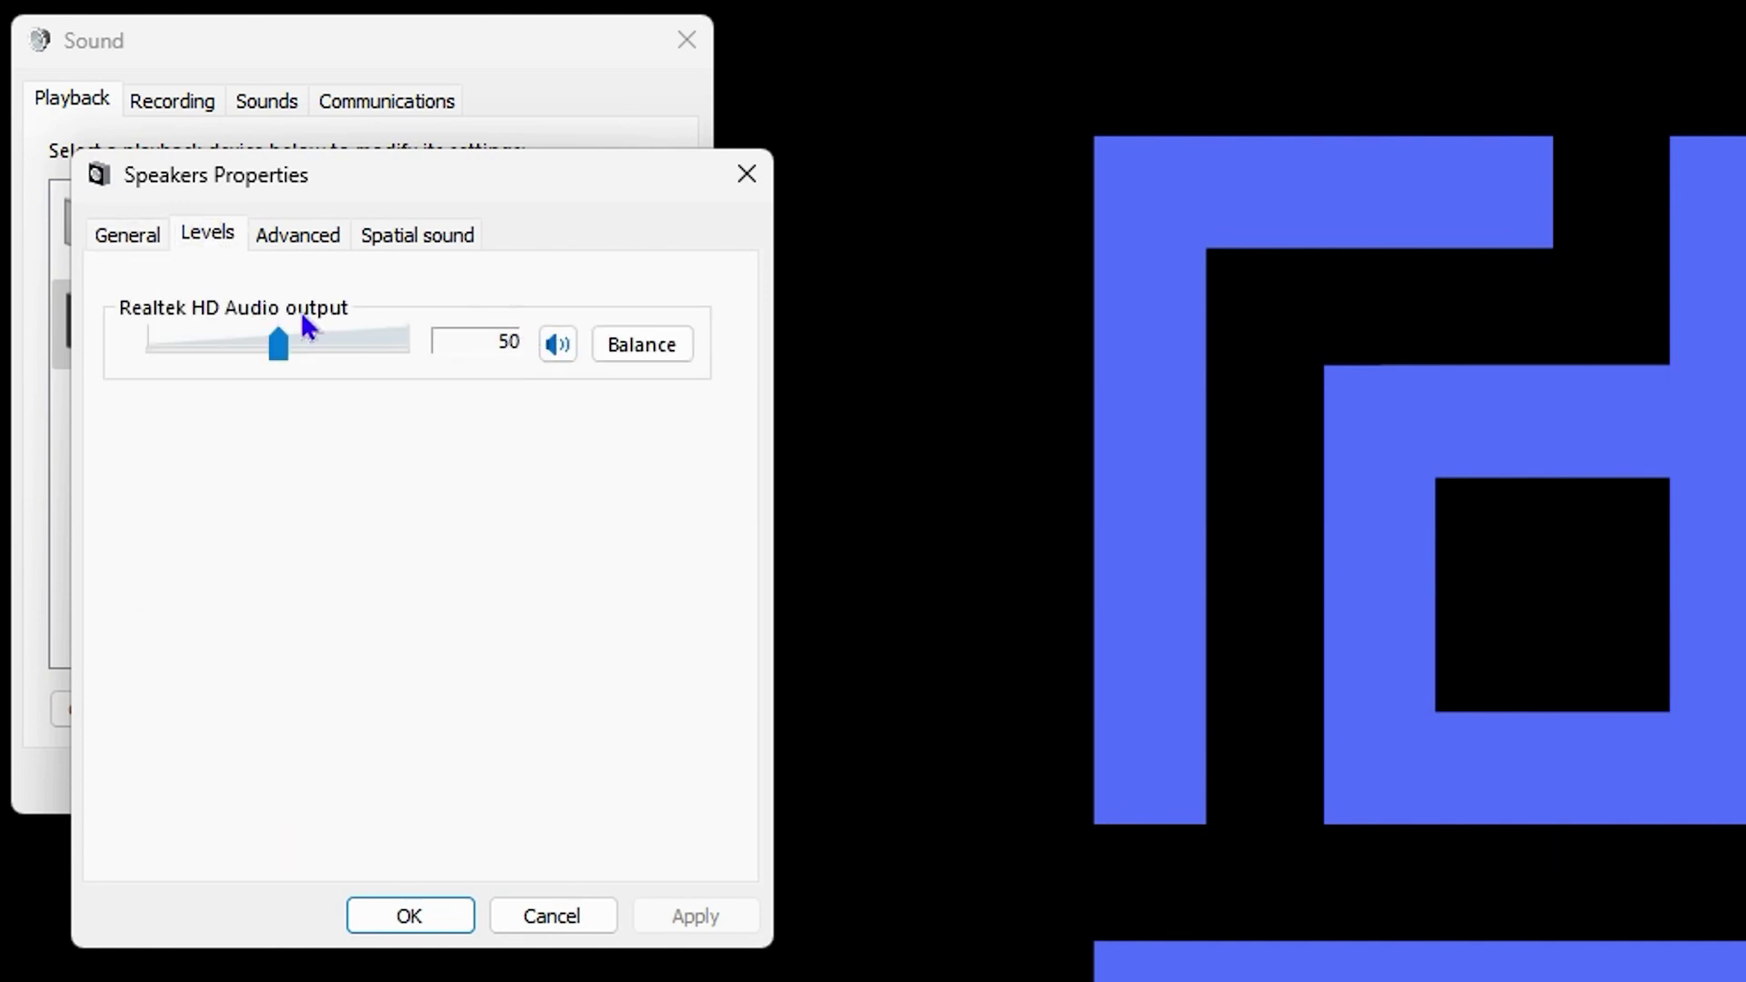
{"action": "left_click", "coordinate": [558, 350]}
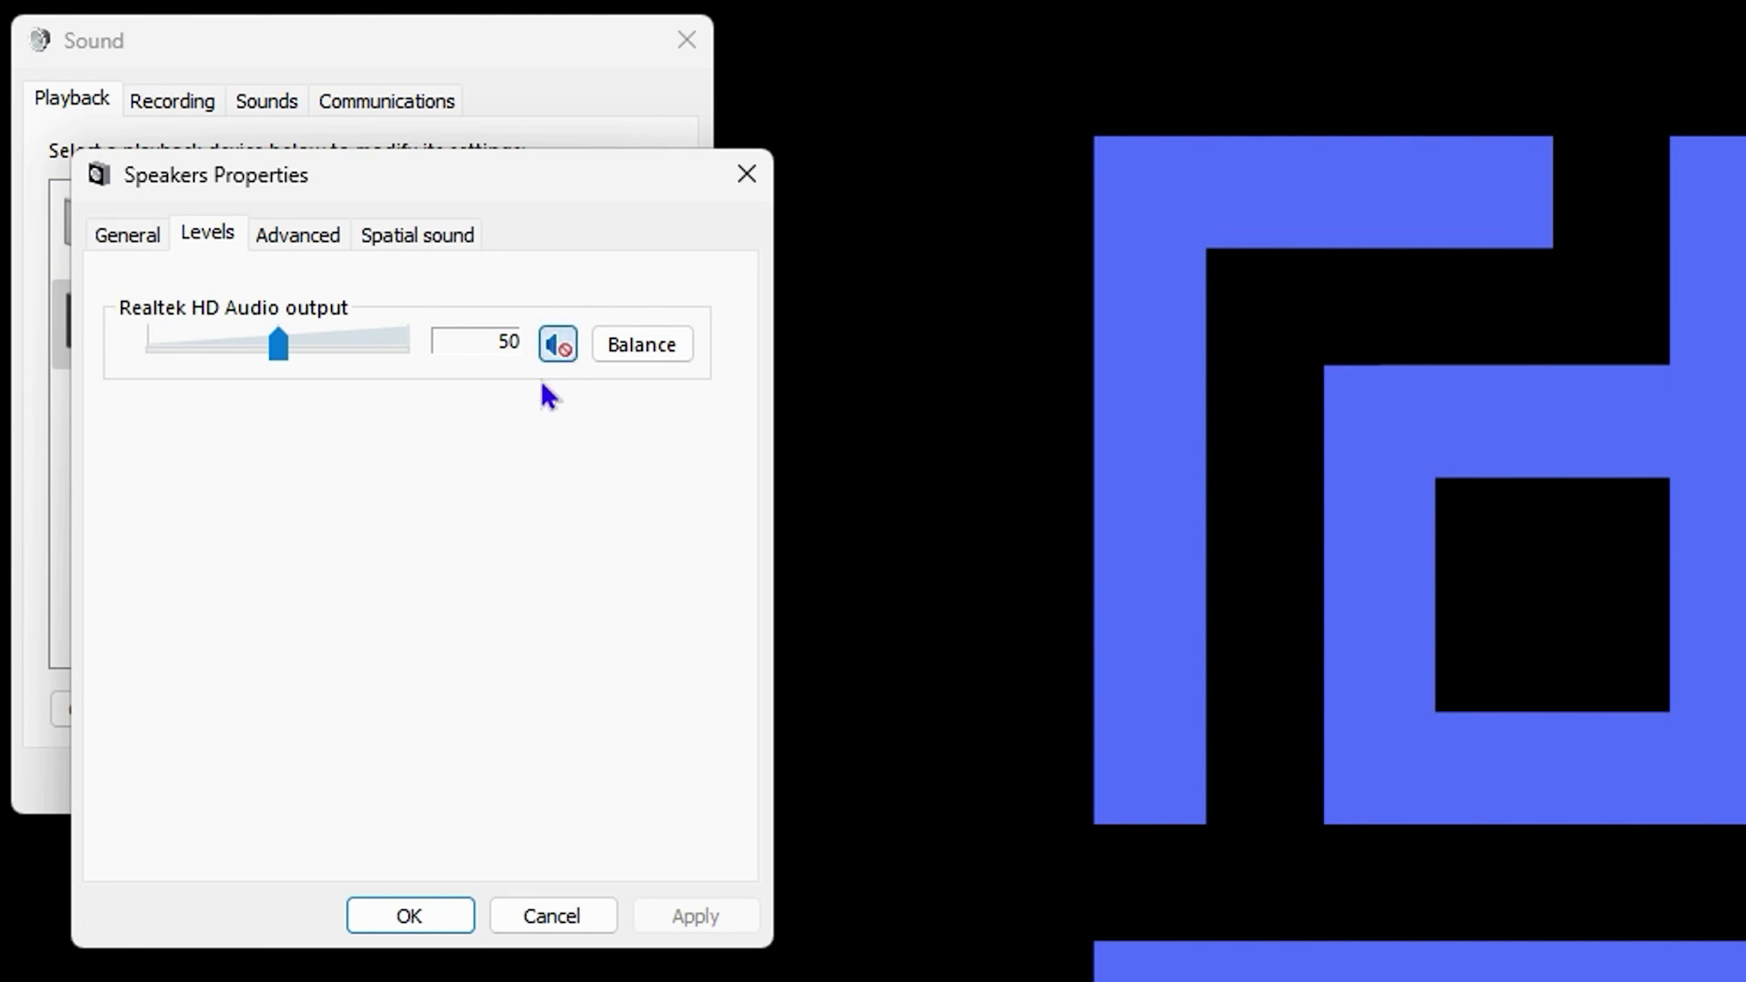
{"action": "left_click", "coordinate": [745, 174]}
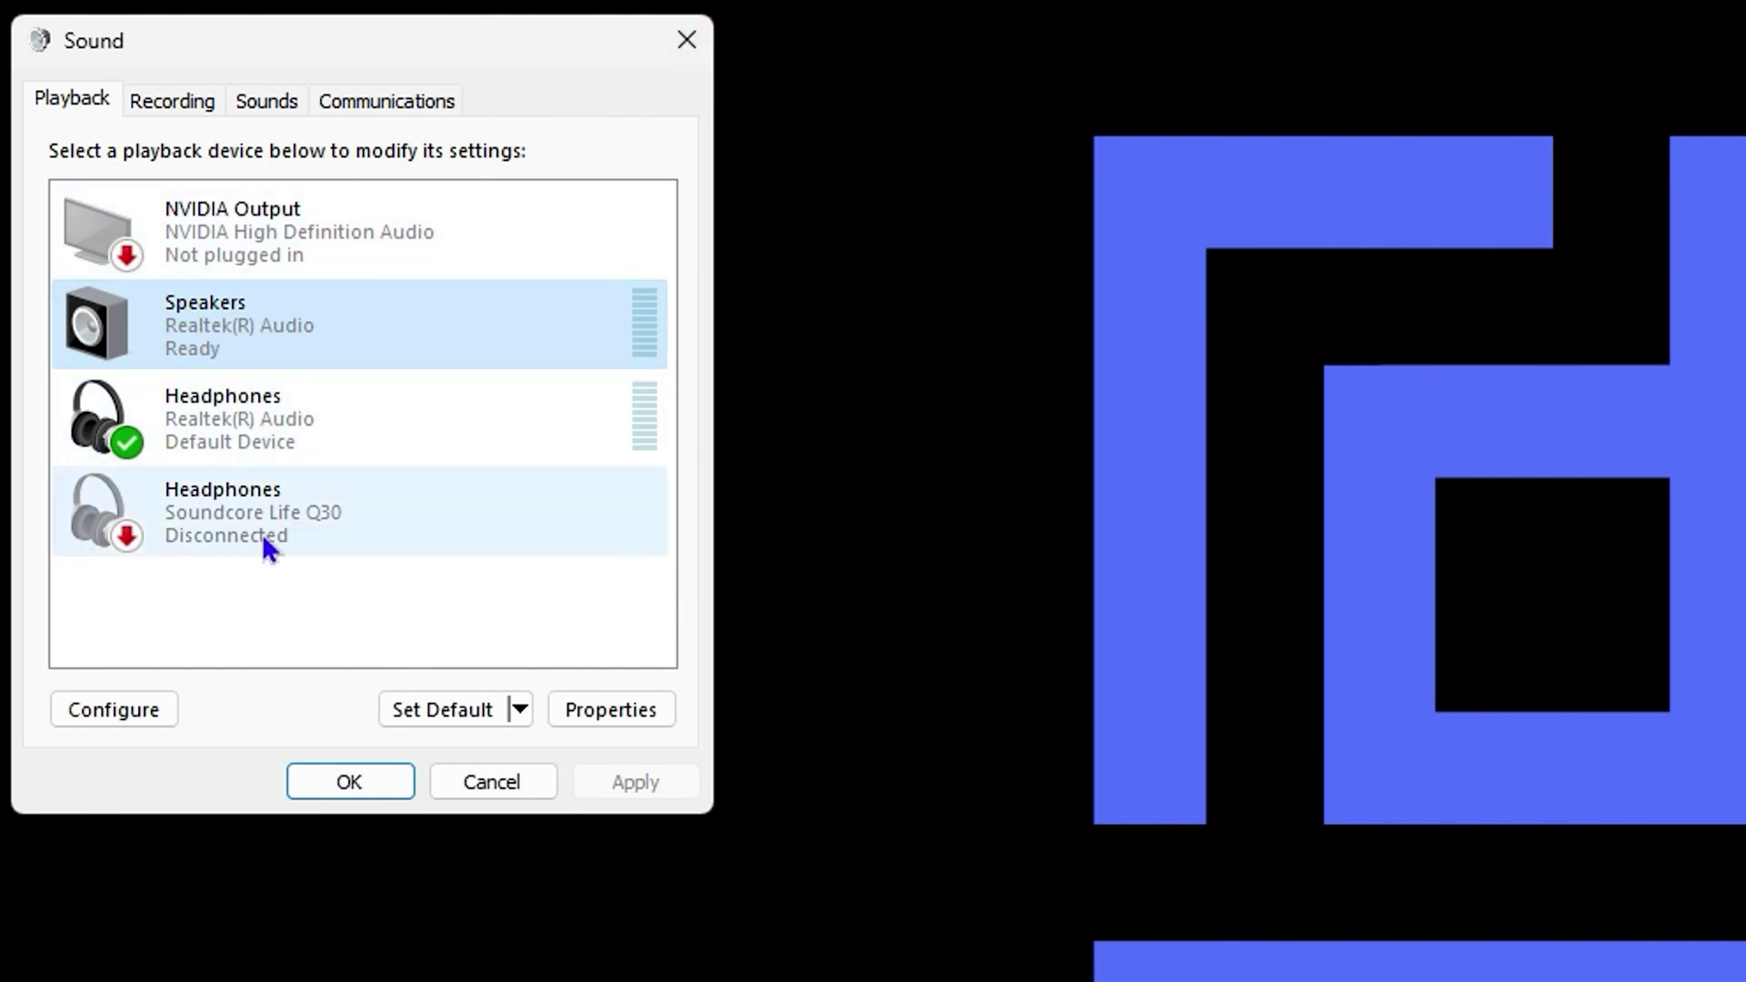
Toggle mute in the level settings of the default Realtek Headphones, and close their properties
{"action": "double_click", "coordinate": [284, 443]}
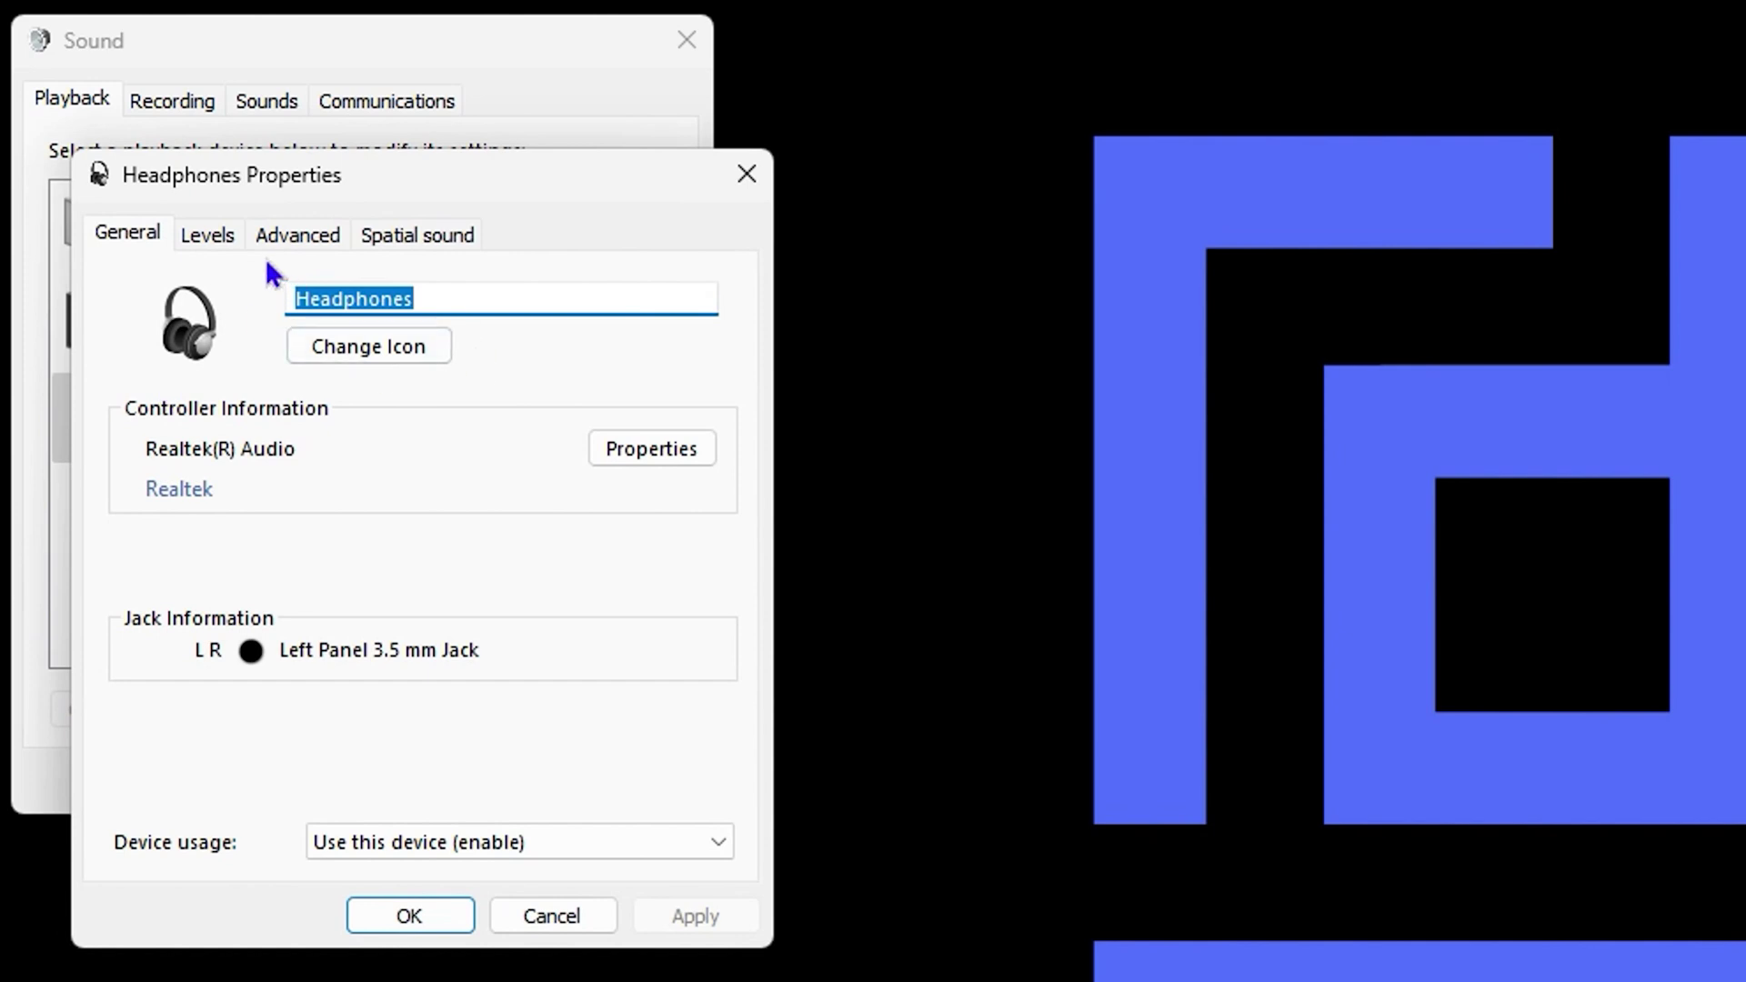
{"action": "left_click", "coordinate": [196, 237]}
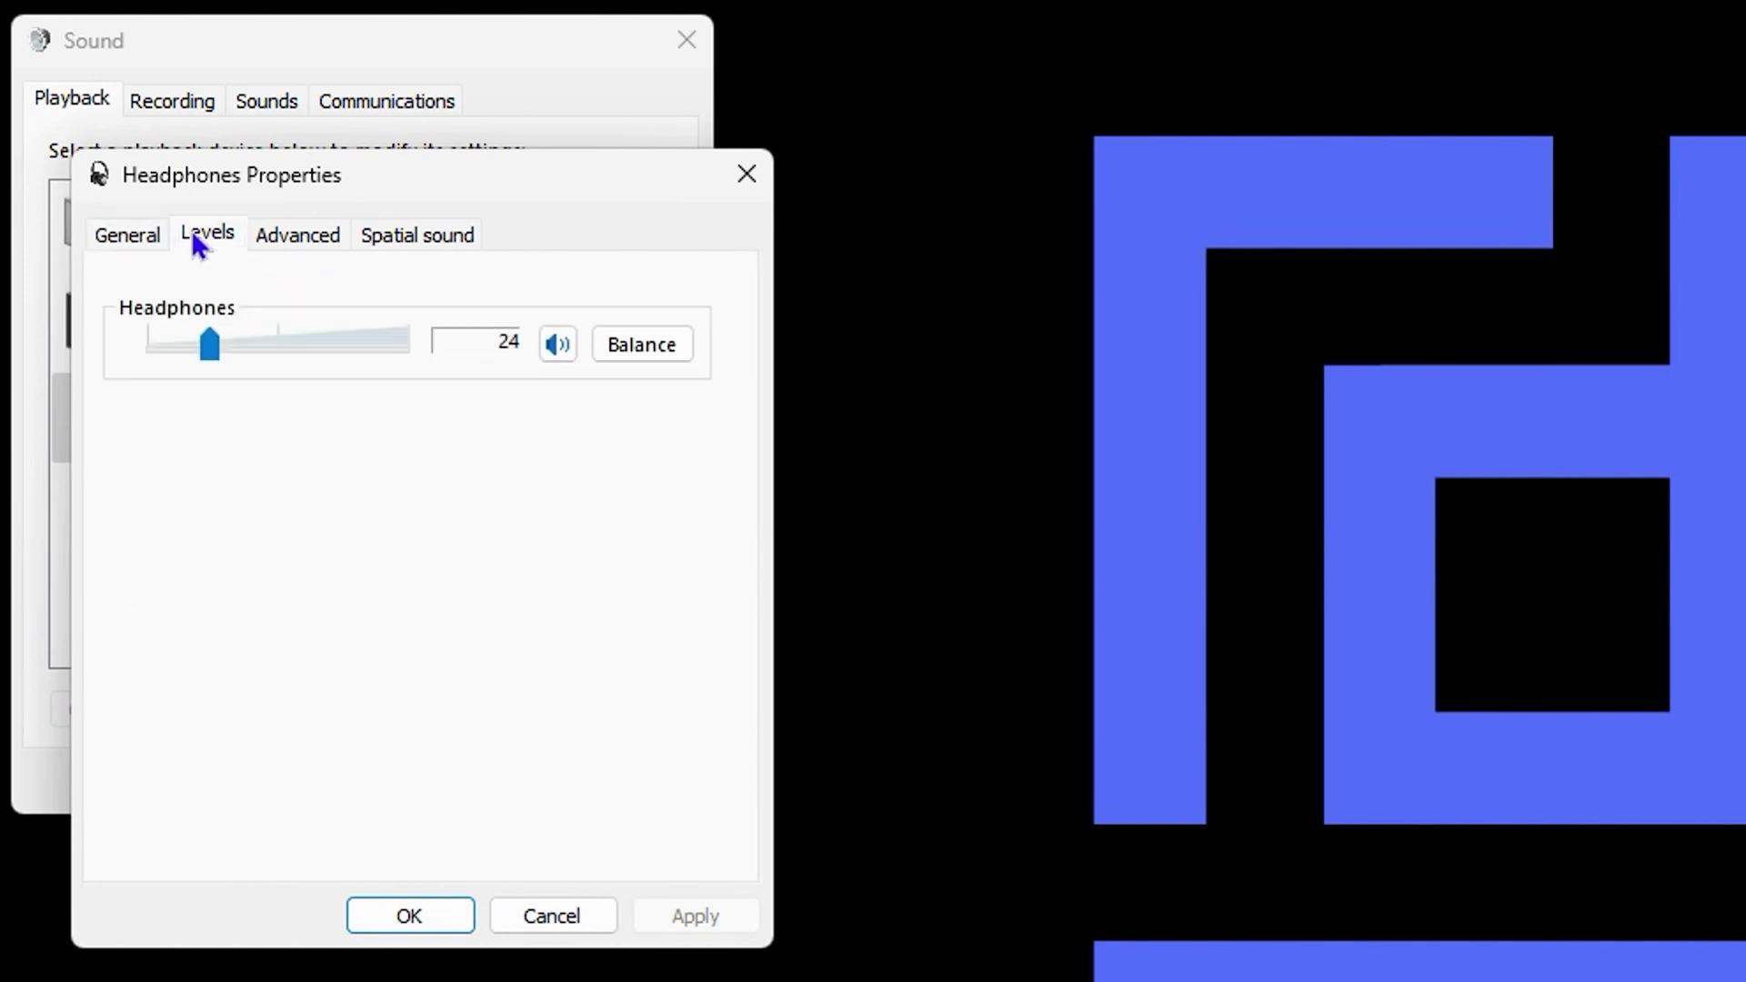
{"action": "left_click", "coordinate": [564, 345]}
{"action": "left_click", "coordinate": [768, 174]}
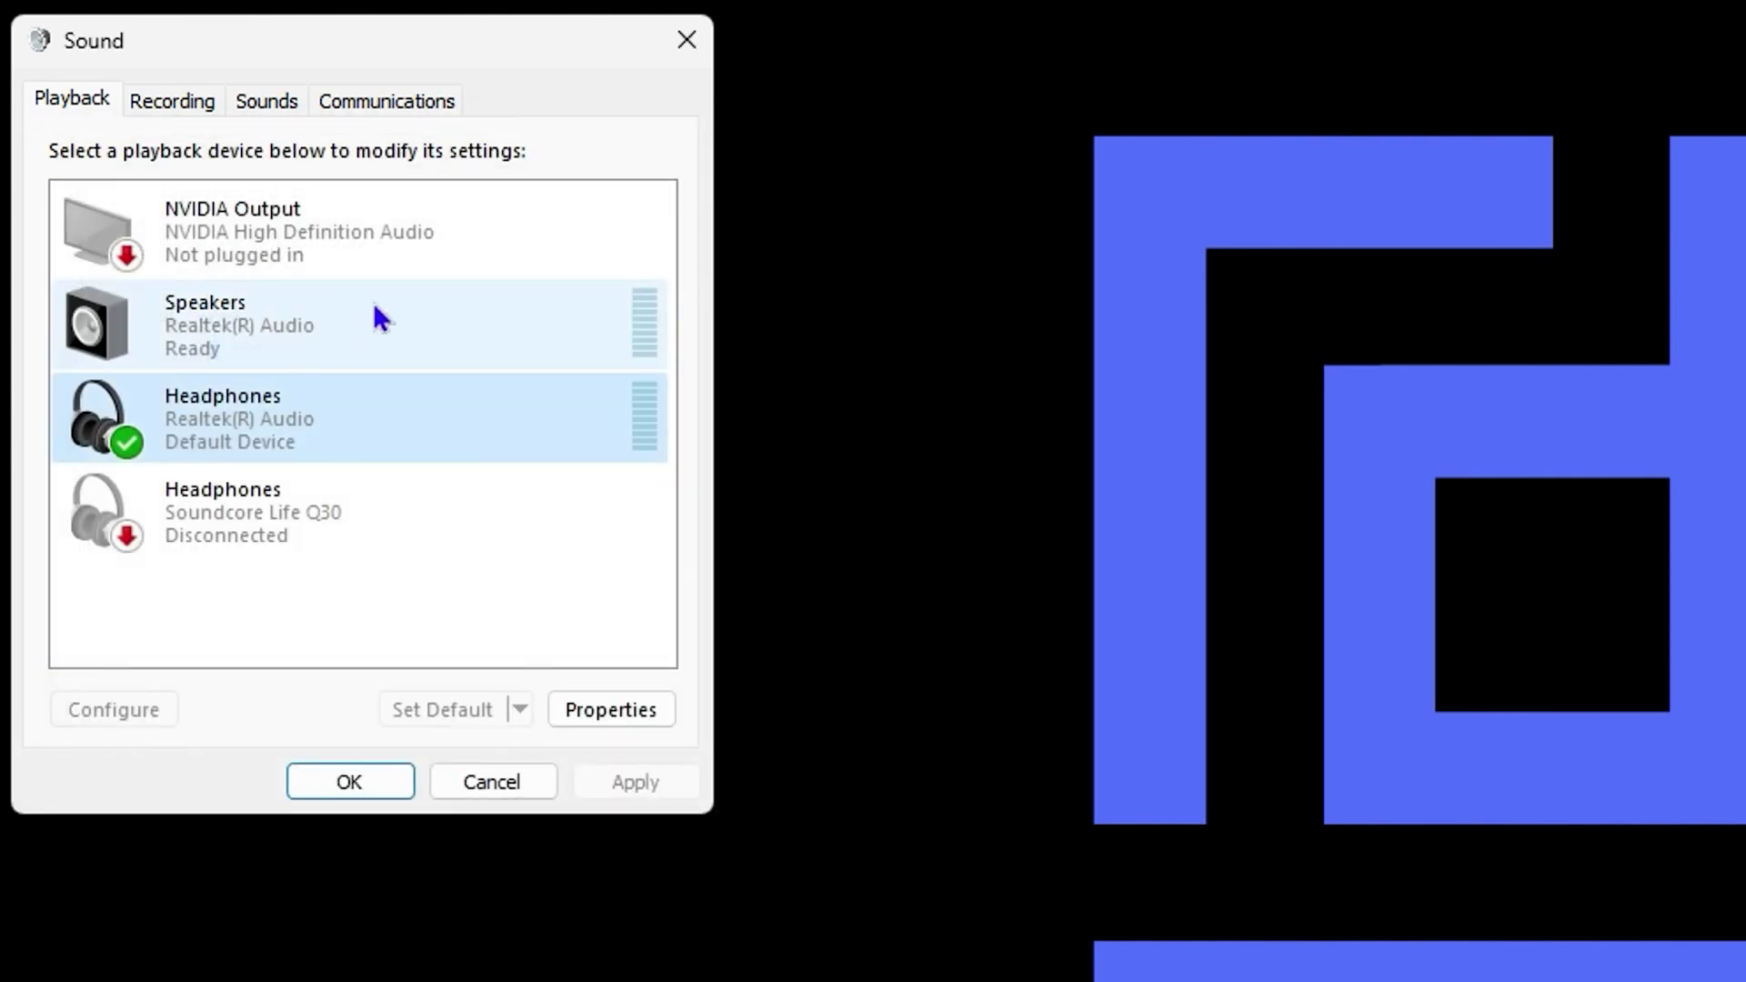
Toggle mute in the level settings of the default Realtek Microphone among the recording devices, and close its properties and the Sound window
{"action": "left_click", "coordinate": [187, 105]}
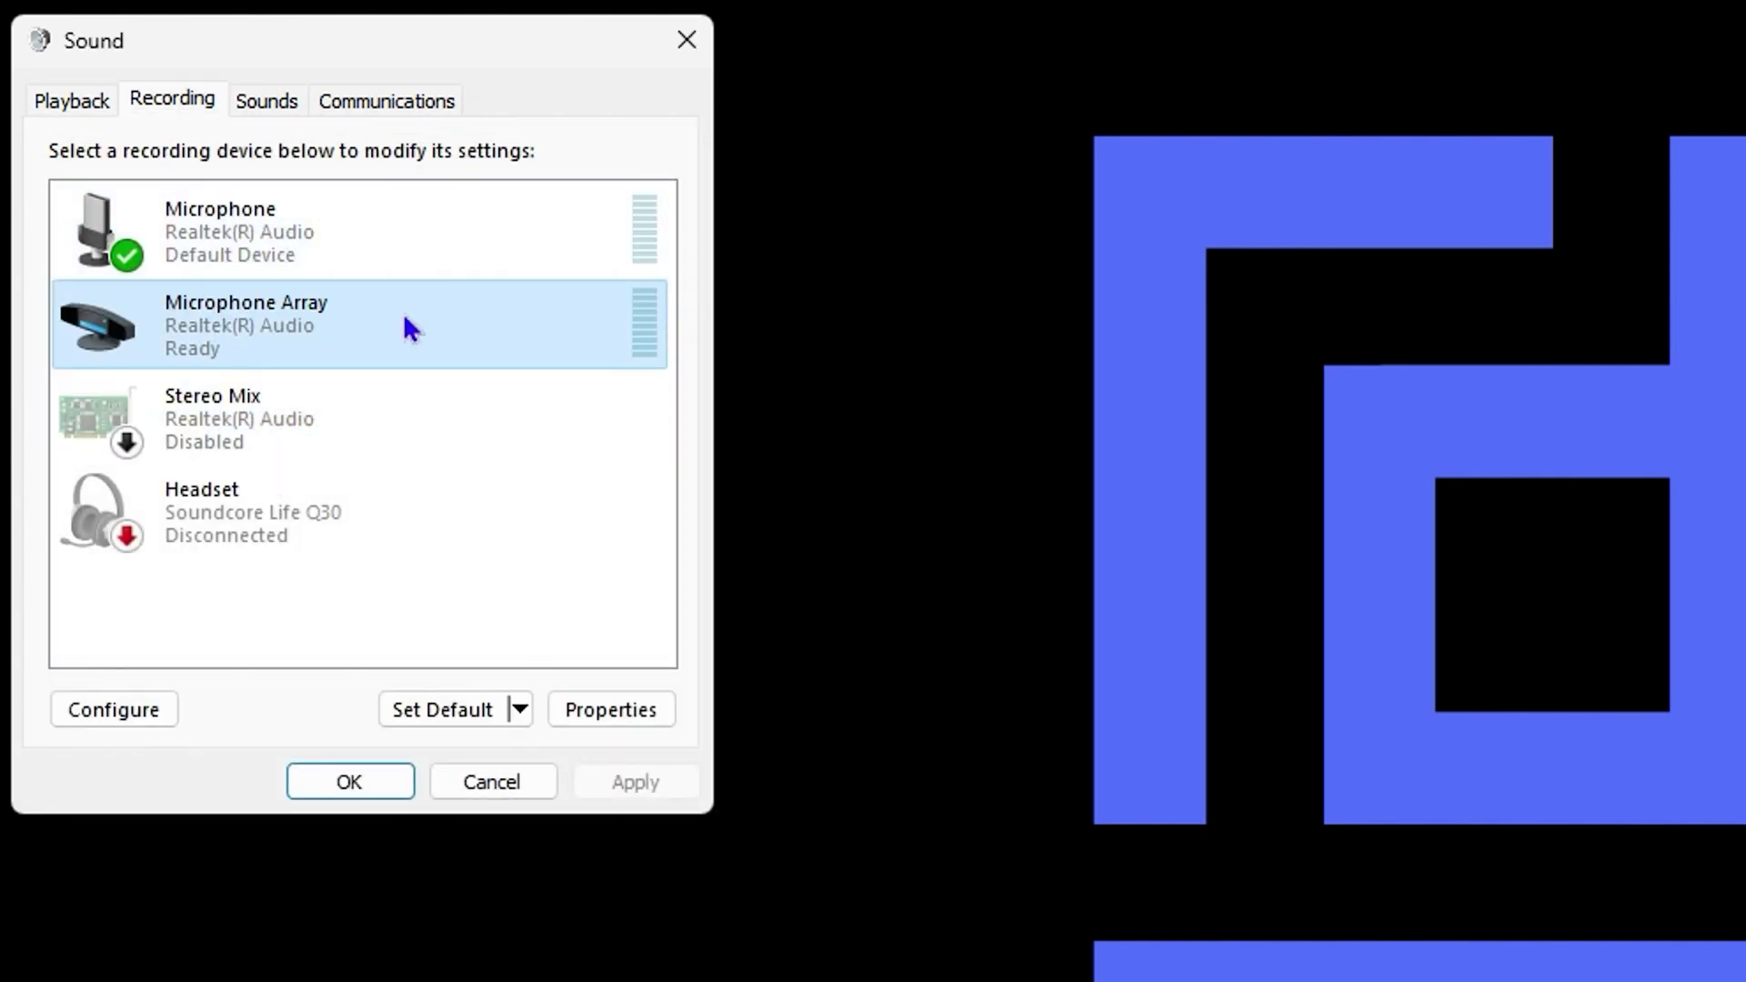
{"action": "double_click", "coordinate": [317, 247]}
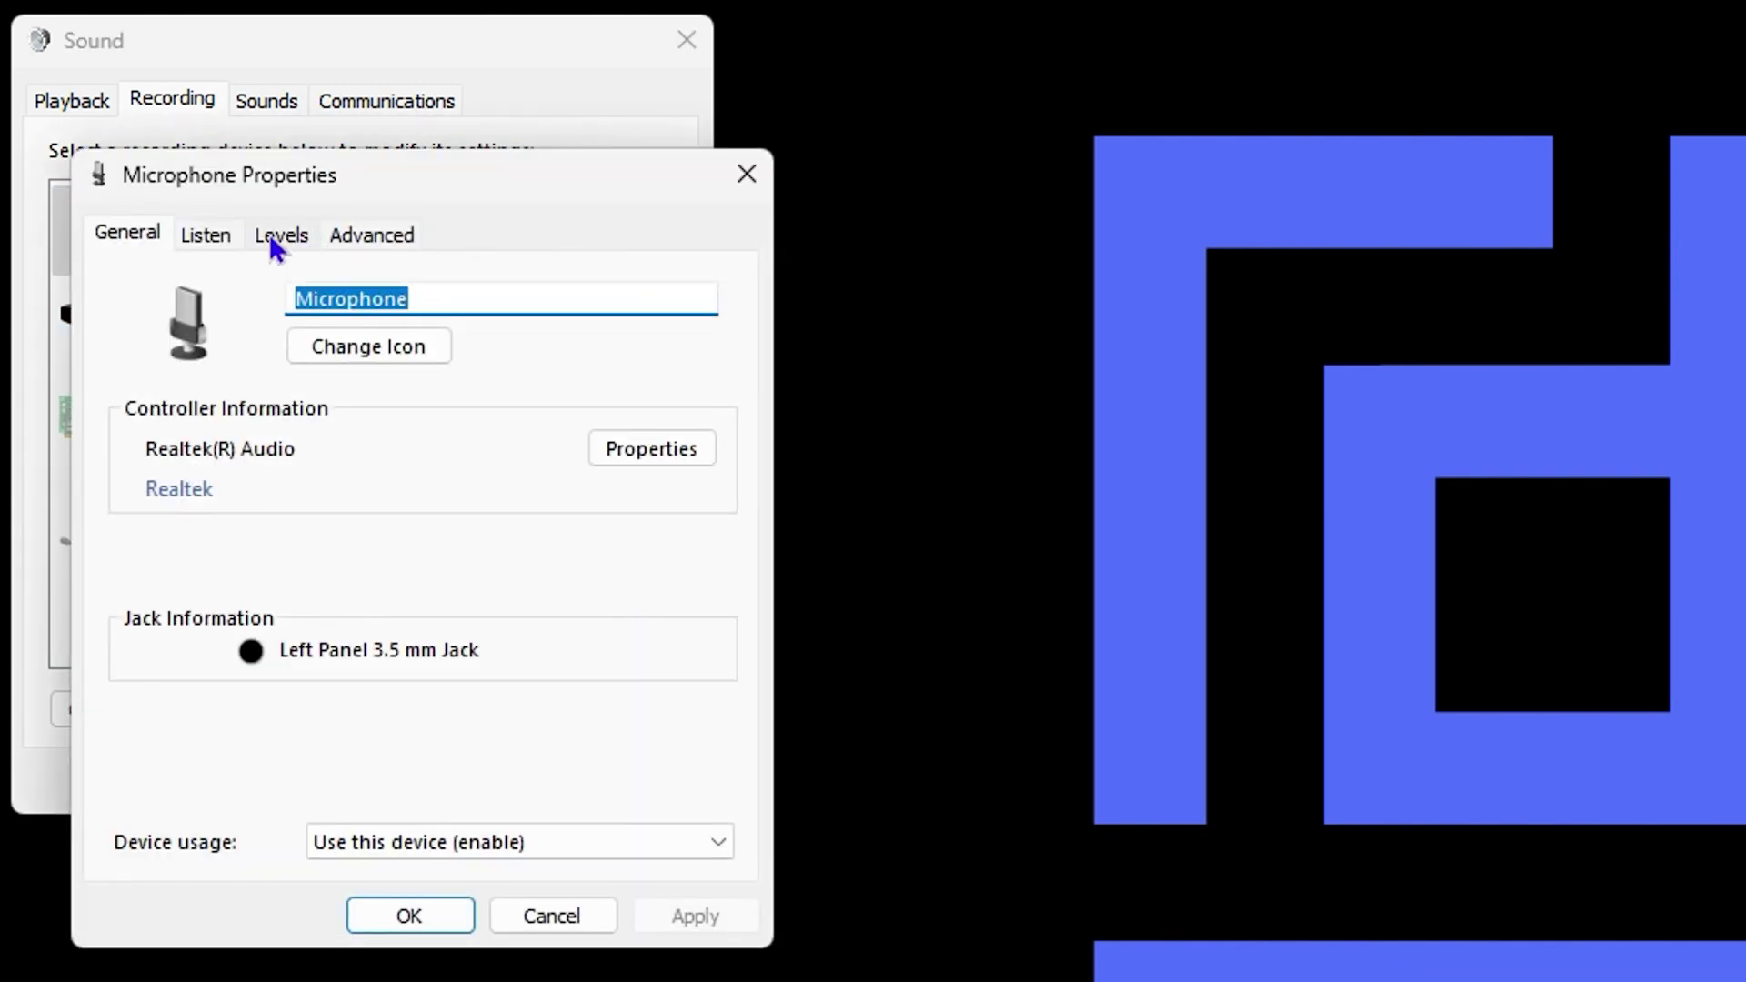
{"action": "left_click", "coordinate": [274, 238]}
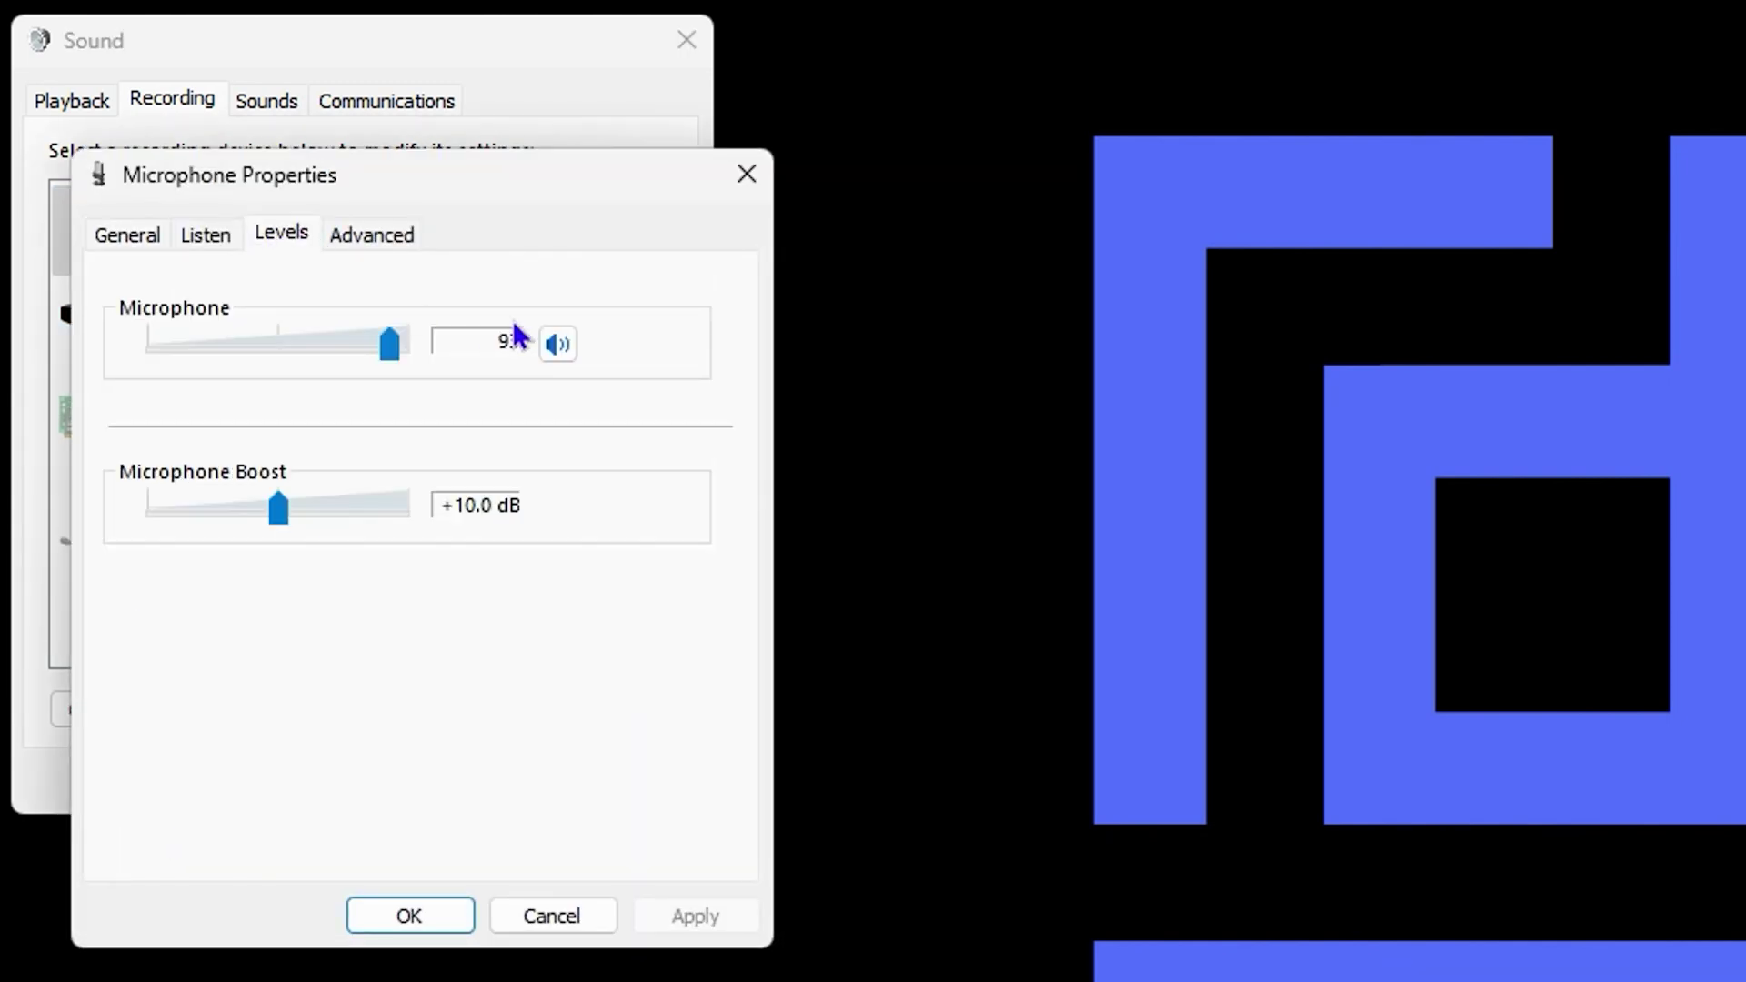
{"action": "left_click", "coordinate": [557, 346]}
{"action": "left_click", "coordinate": [747, 174]}
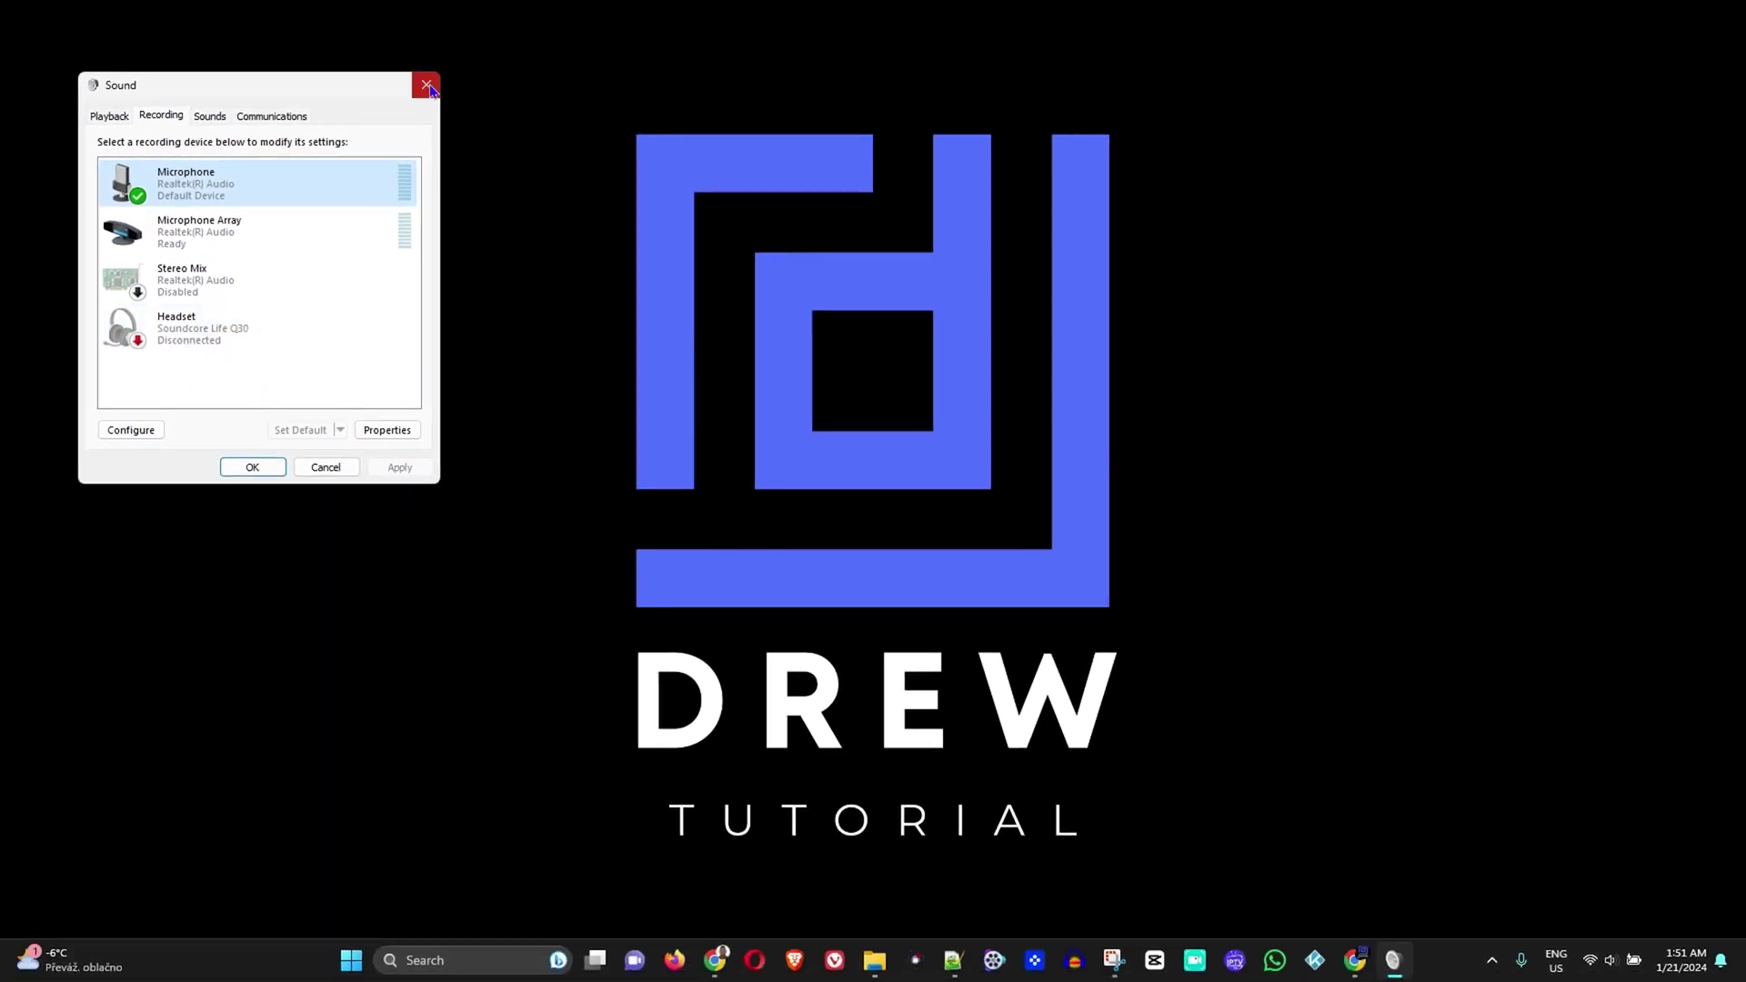
{"action": "left_click", "coordinate": [427, 86]}
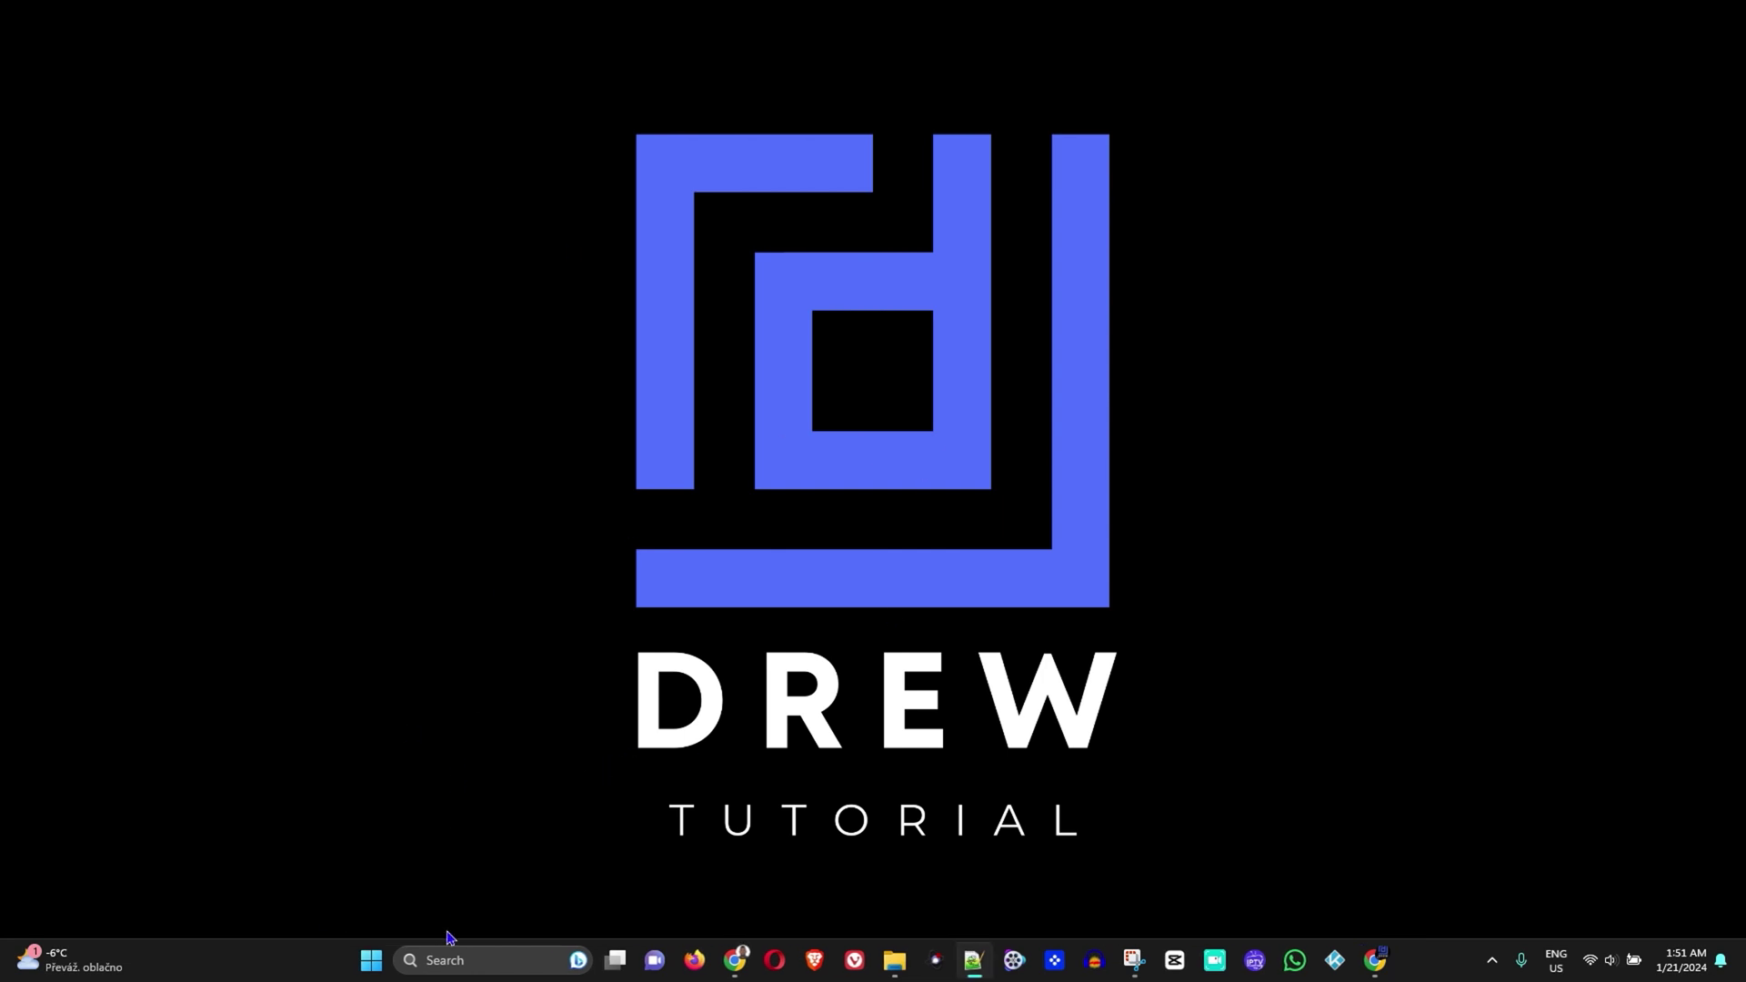
Open Device Manager by searching Windows for "device", and expand the Audio inputs and outputs category
{"action": "left_click", "coordinate": [371, 960]}
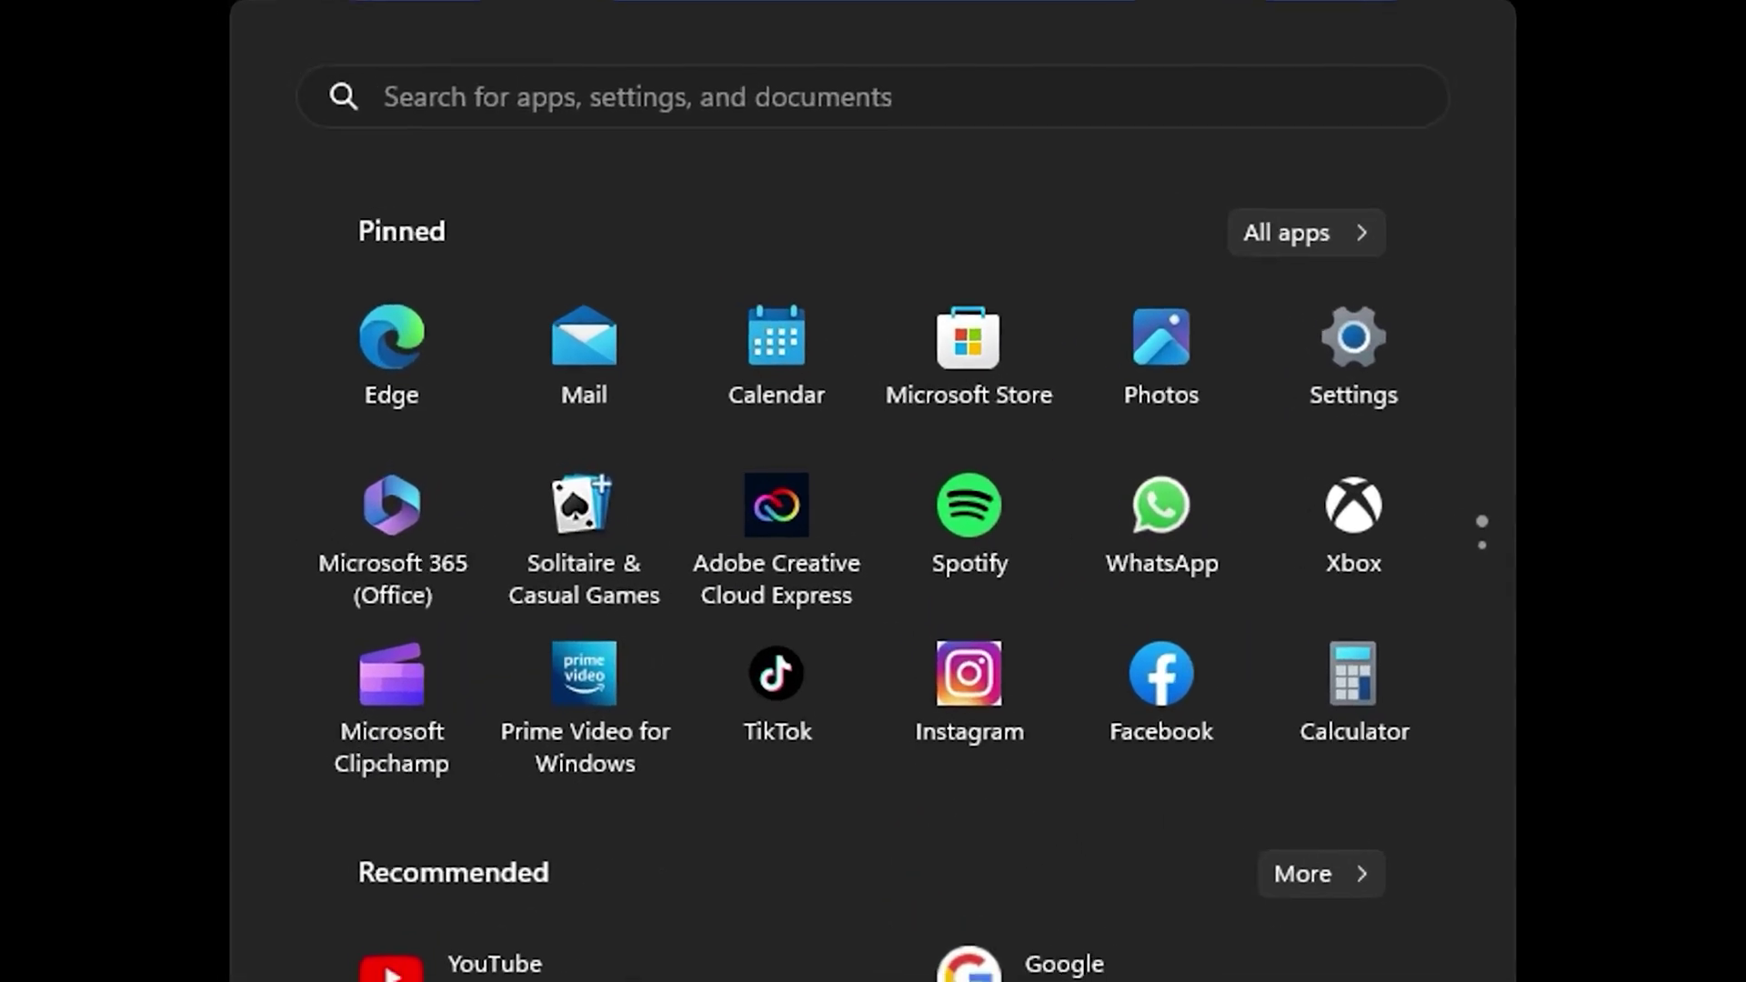
{"action": "type", "text": "device"}
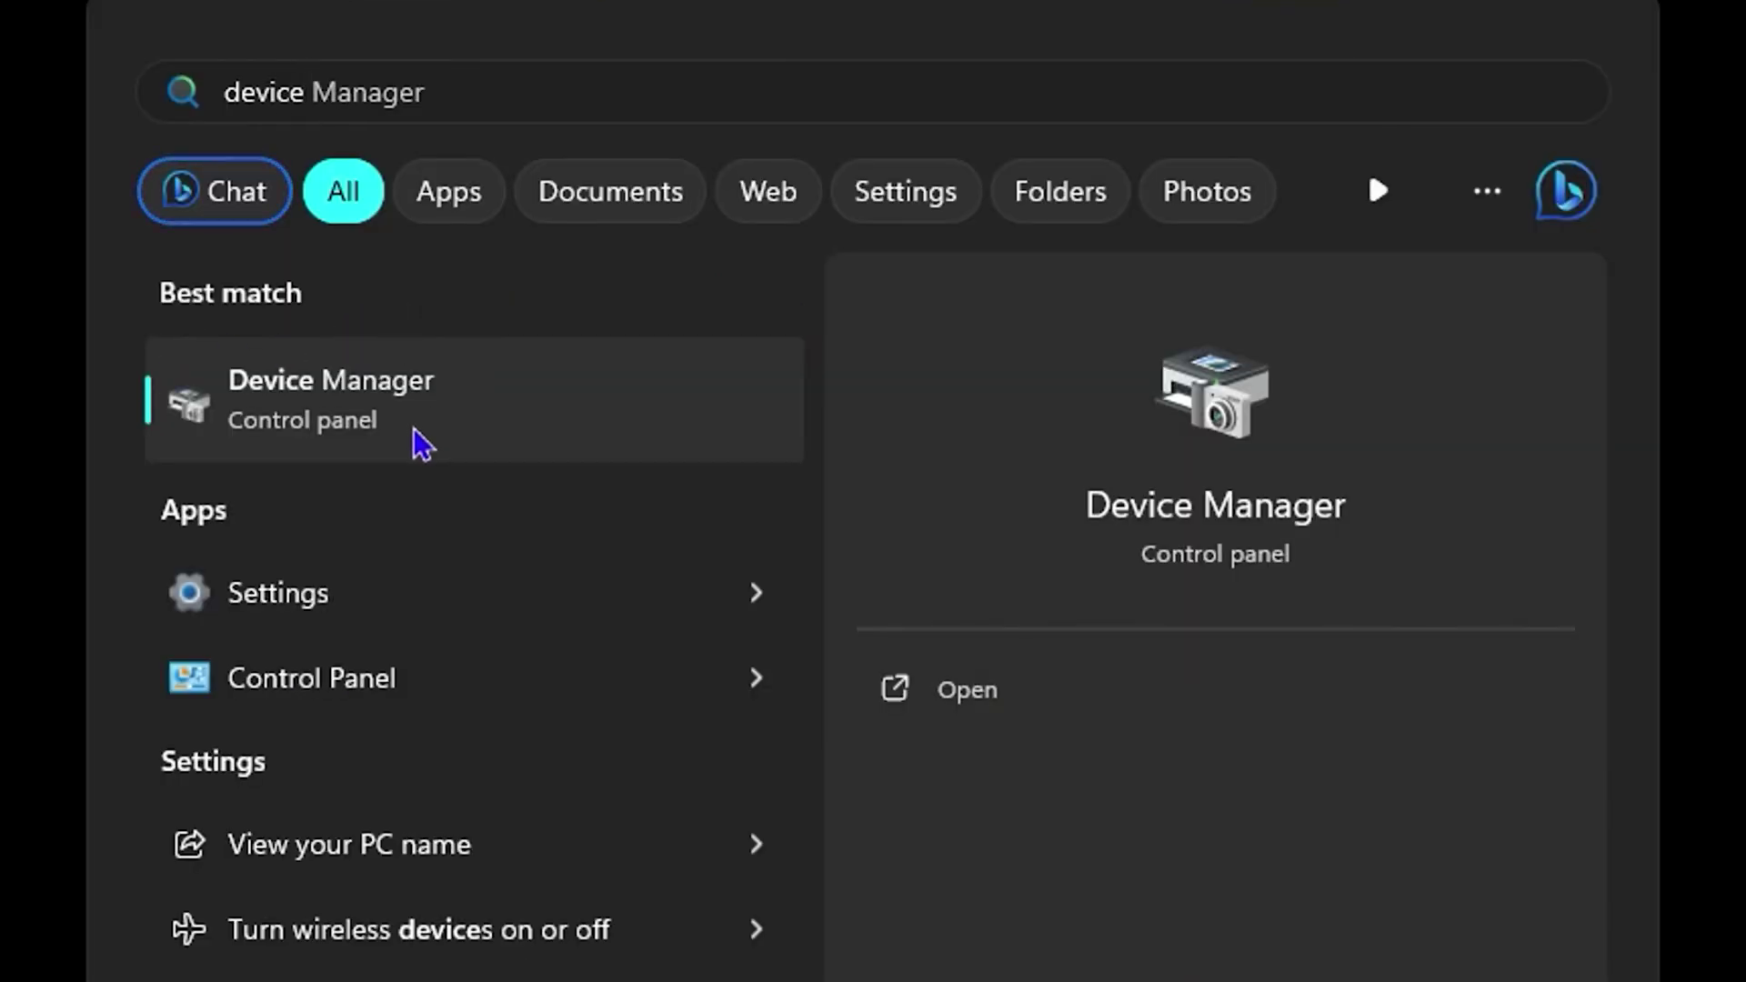
{"action": "left_click", "coordinate": [423, 446]}
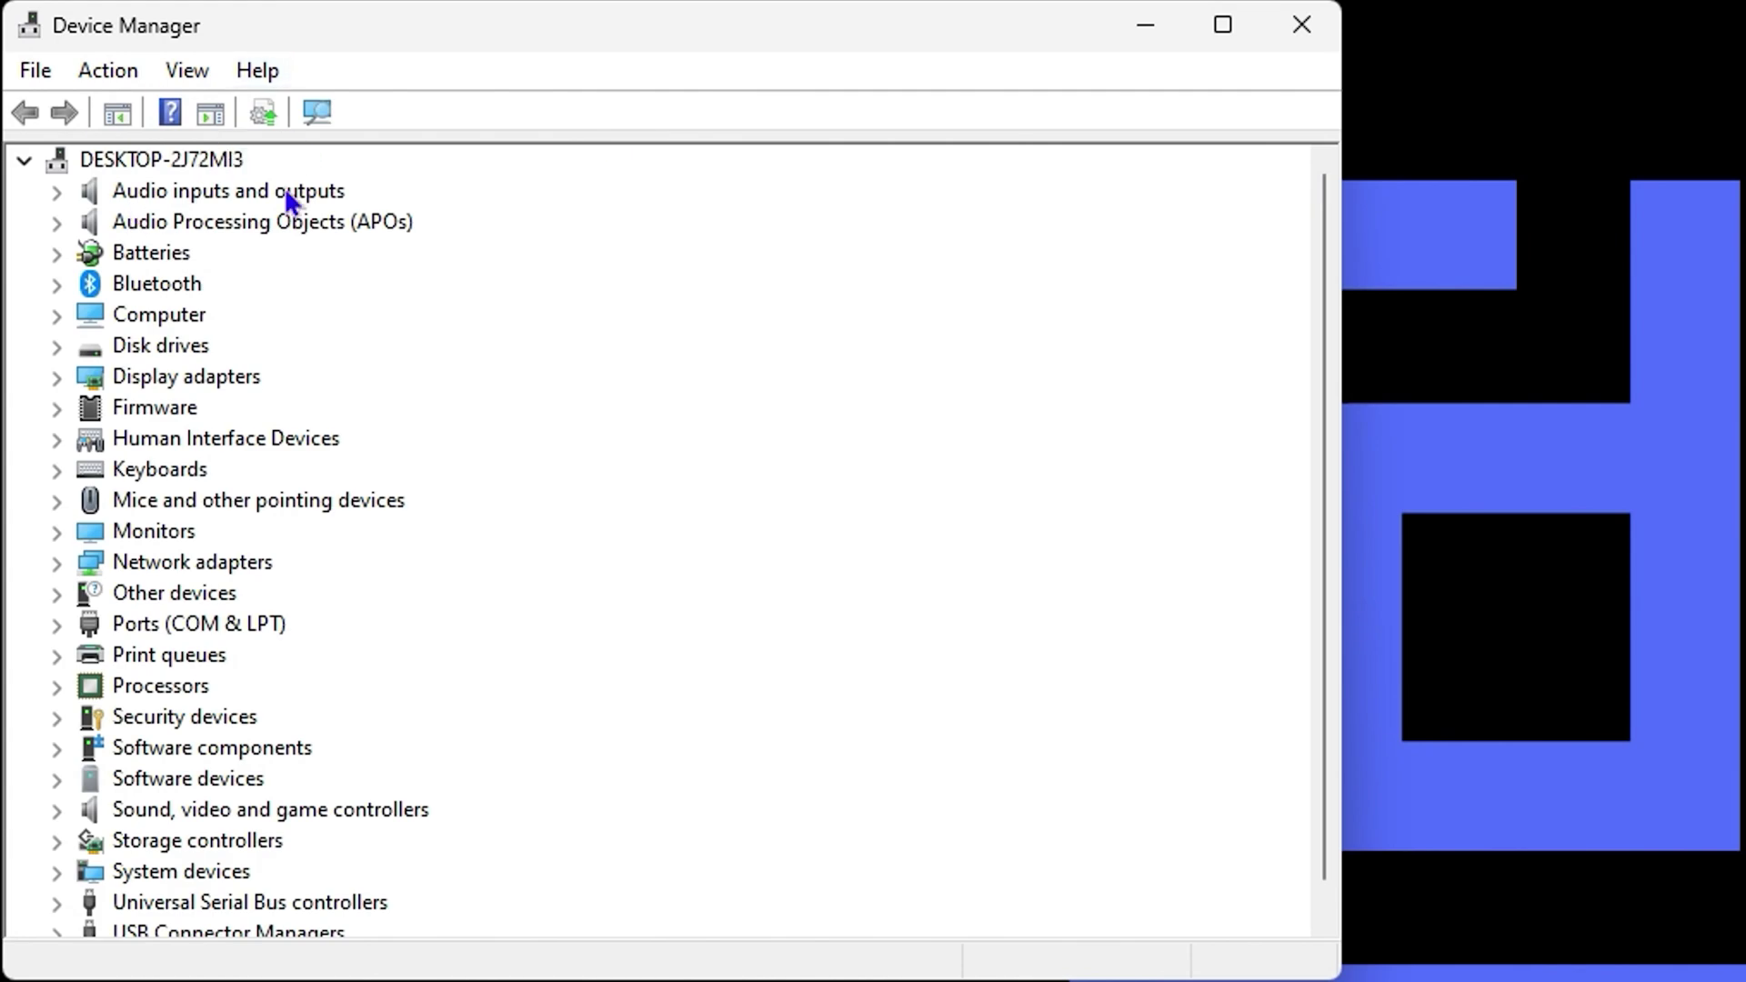
{"action": "left_click", "coordinate": [61, 192]}
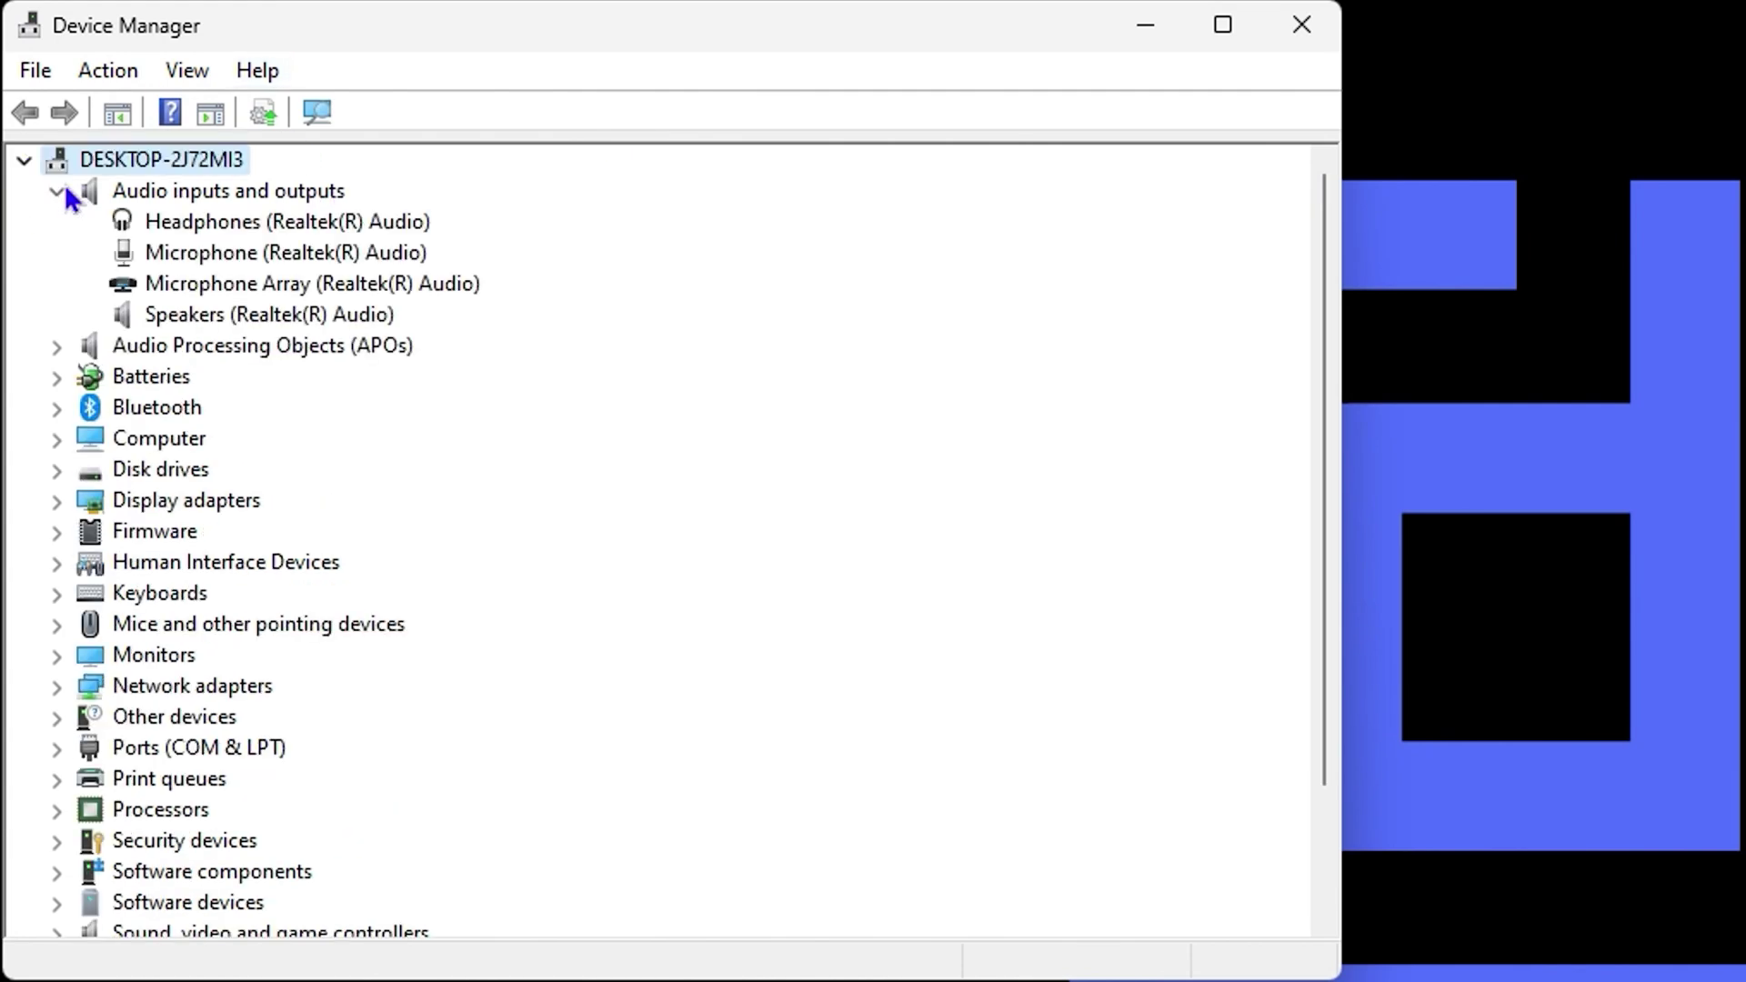
Run an automatic driver search for Speakers (Realtek(R) Audio) from the driver section of its properties
{"action": "right_click", "coordinate": [245, 323]}
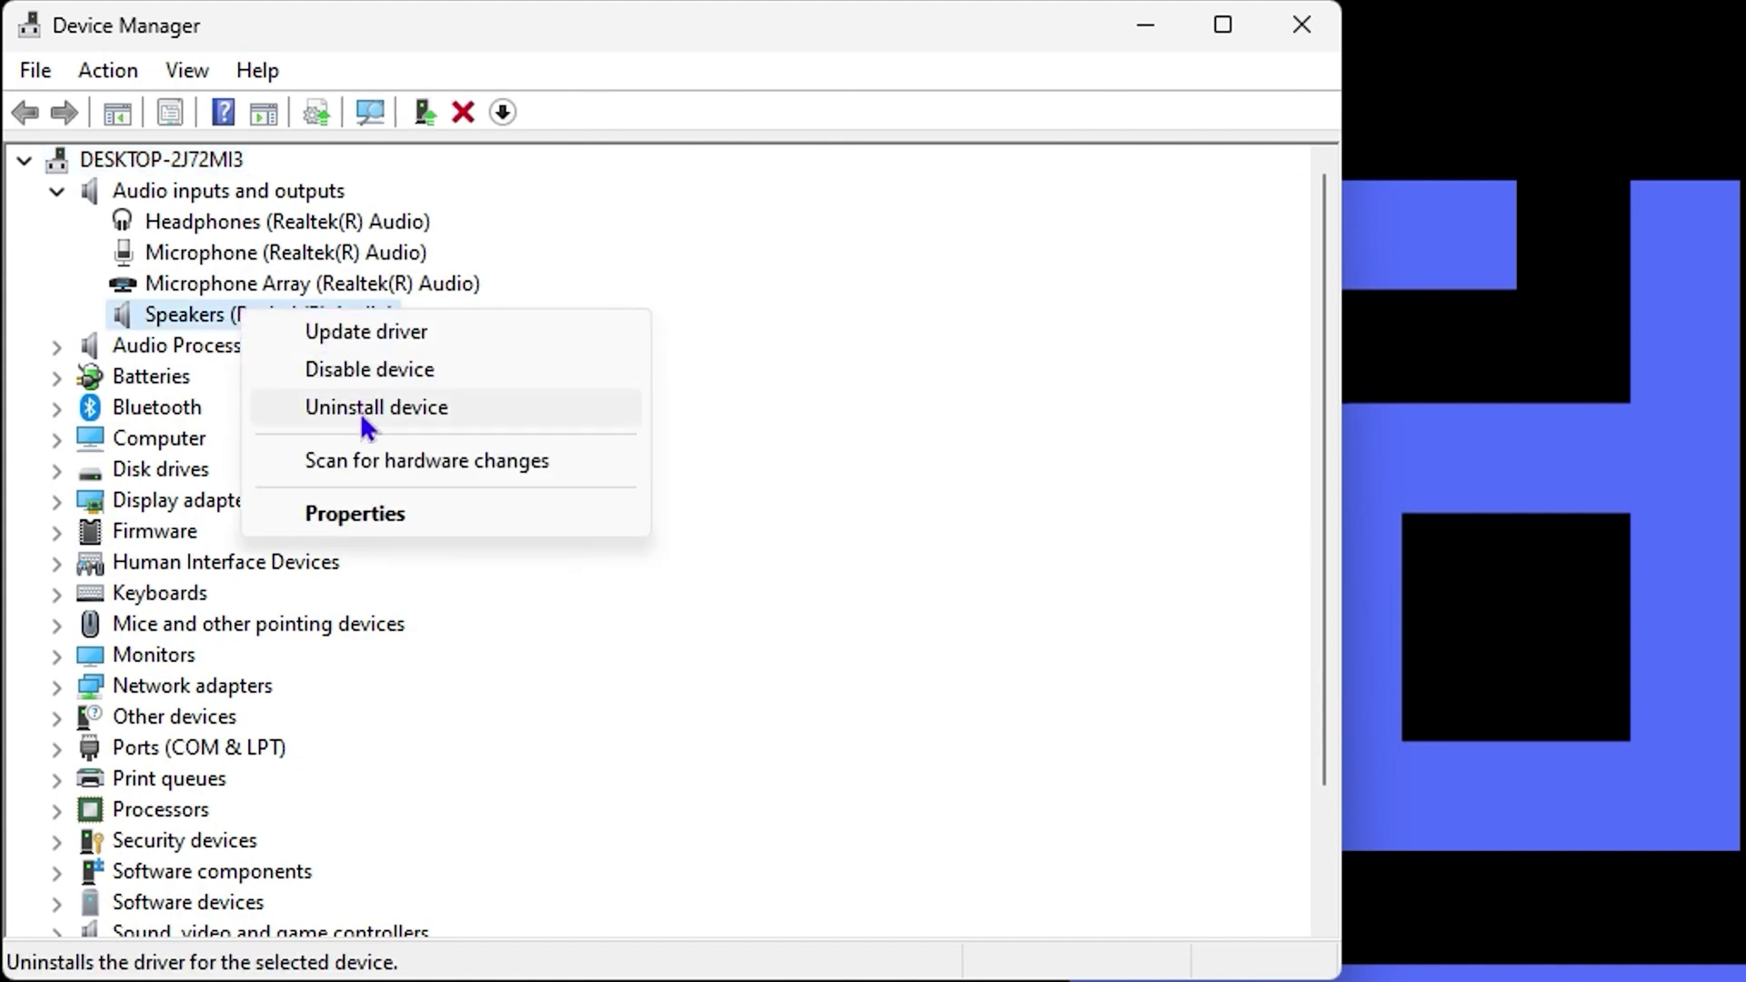
{"action": "left_click", "coordinate": [378, 510]}
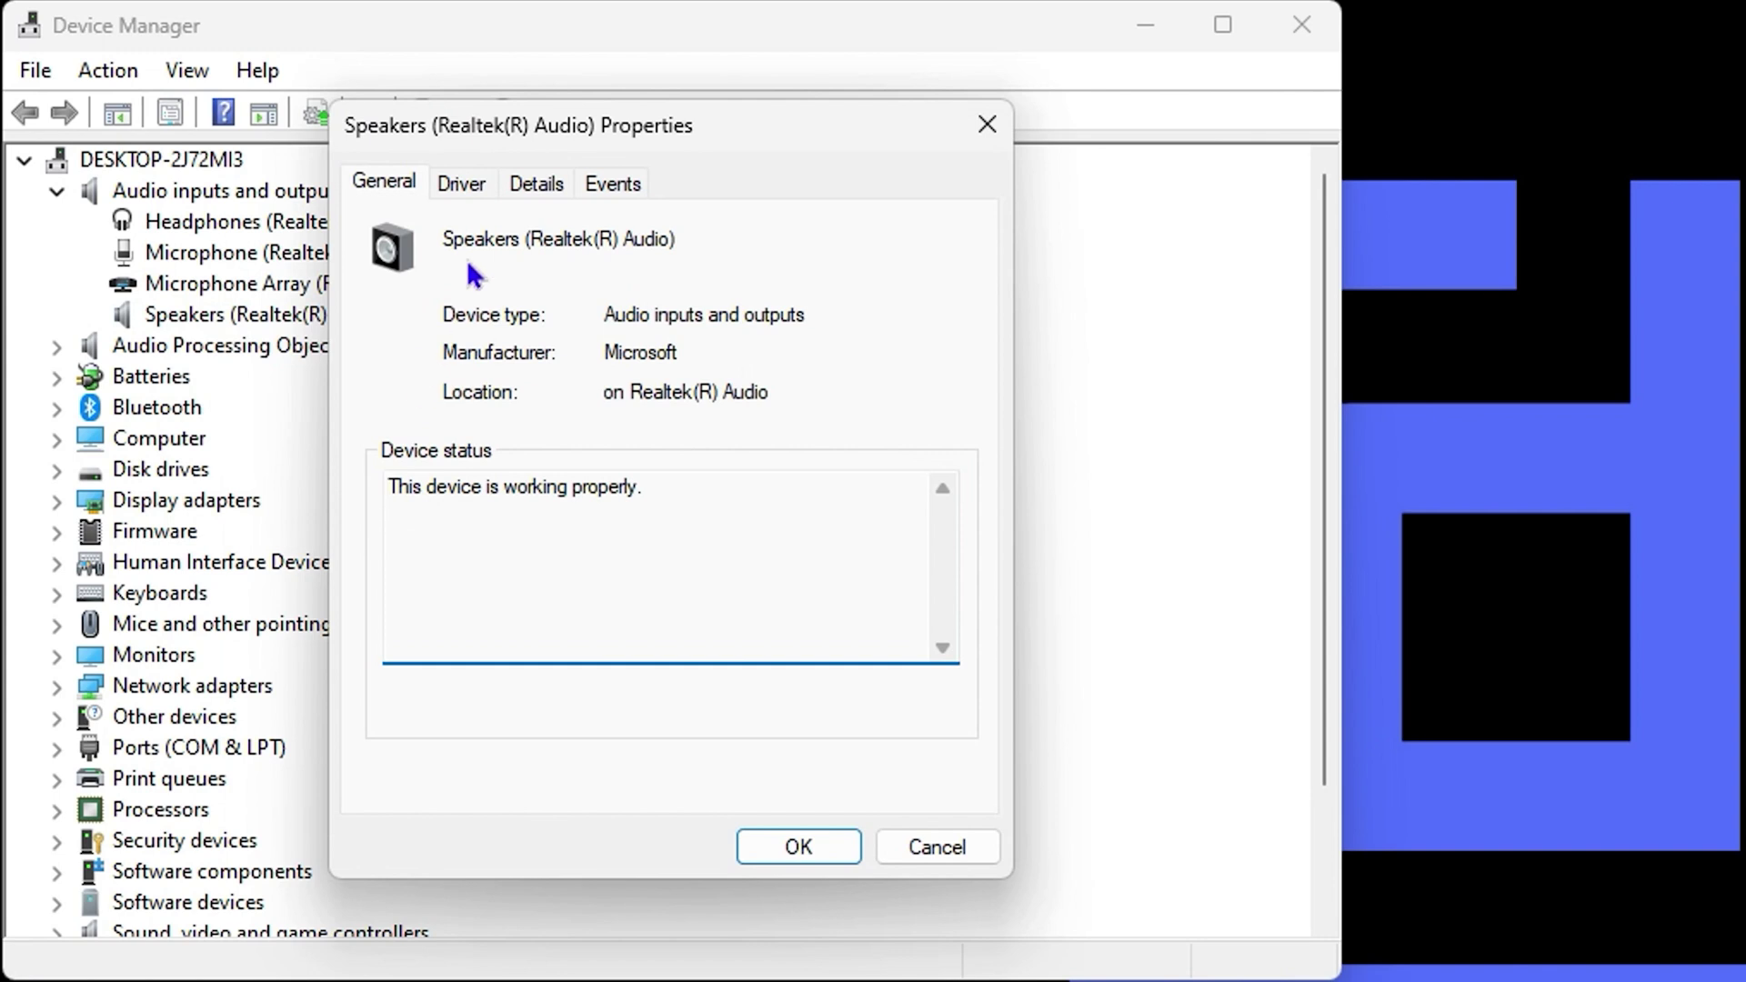
{"action": "left_click", "coordinate": [451, 184]}
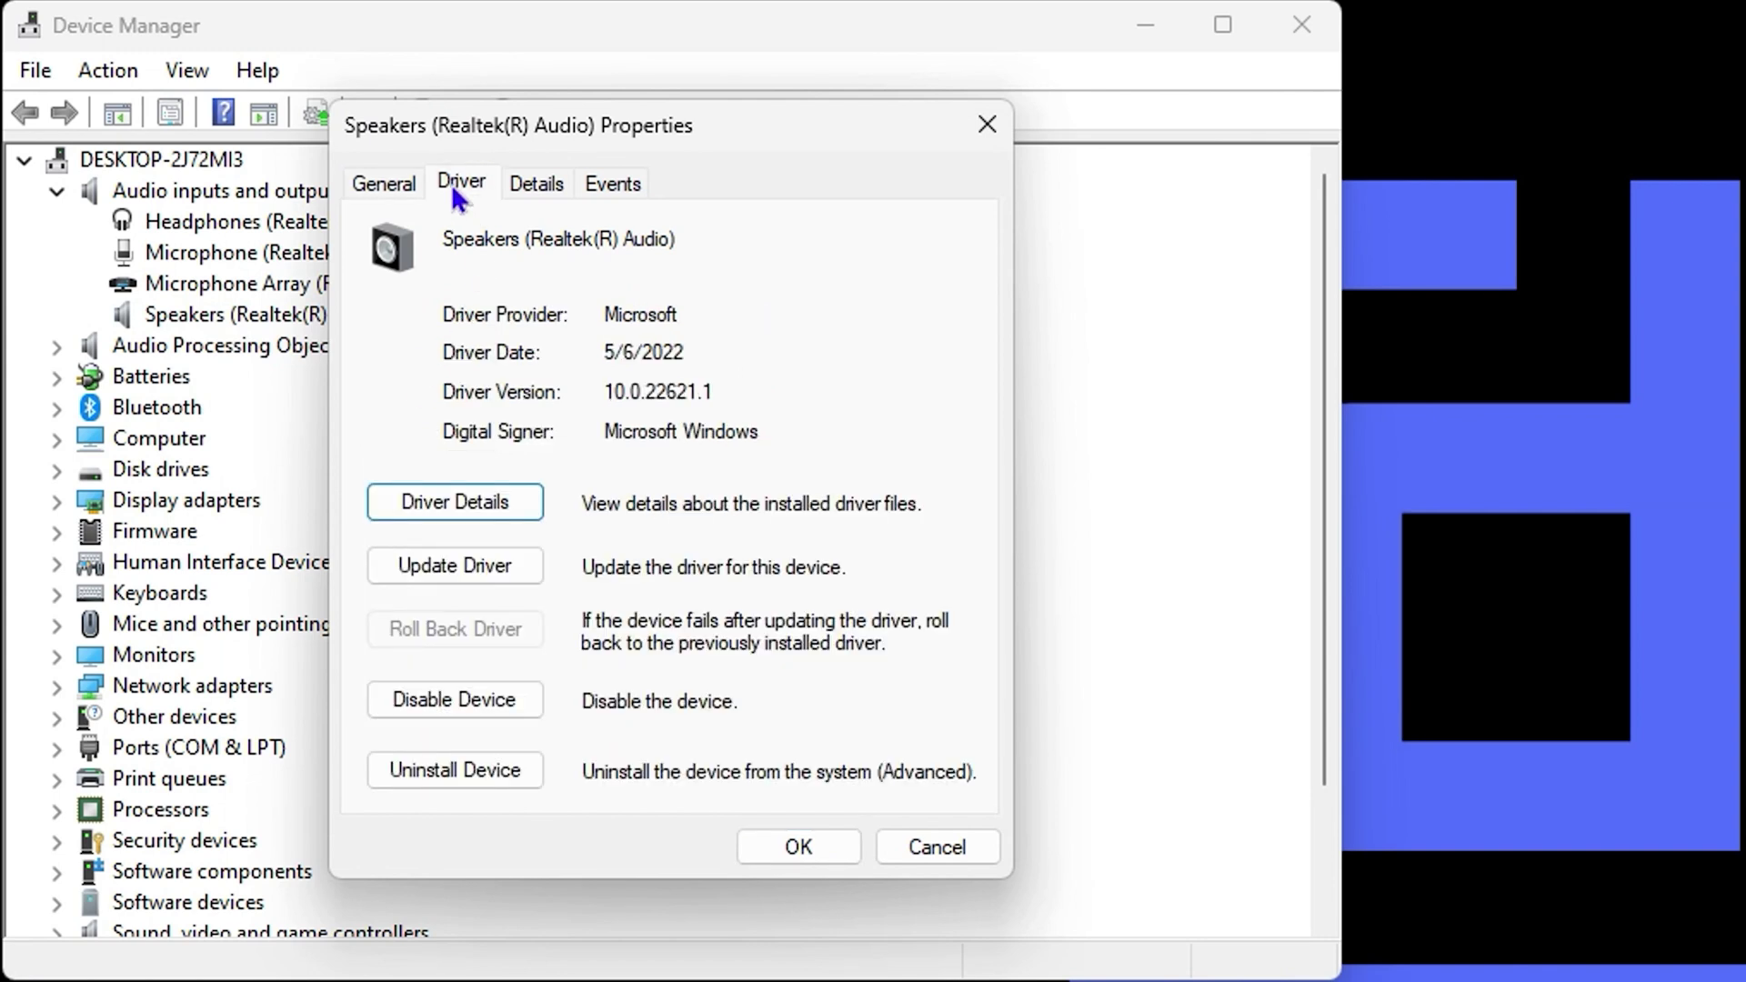
{"action": "left_click", "coordinate": [461, 566]}
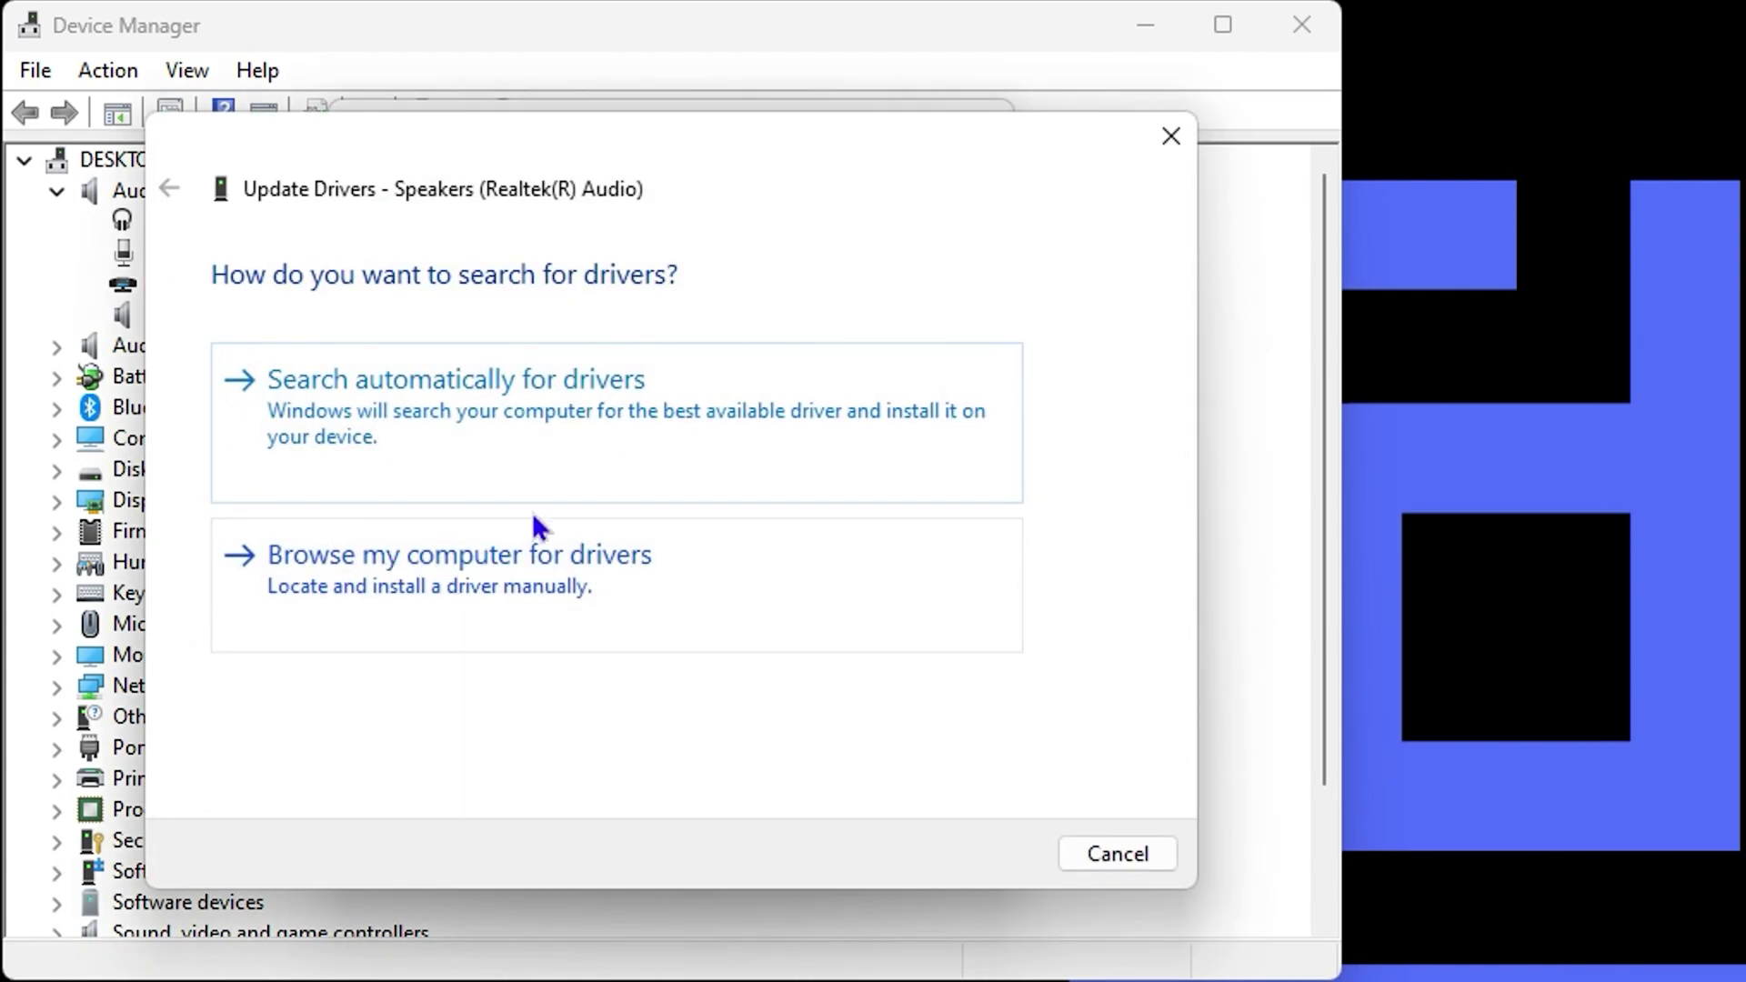
{"action": "left_click", "coordinate": [495, 411]}
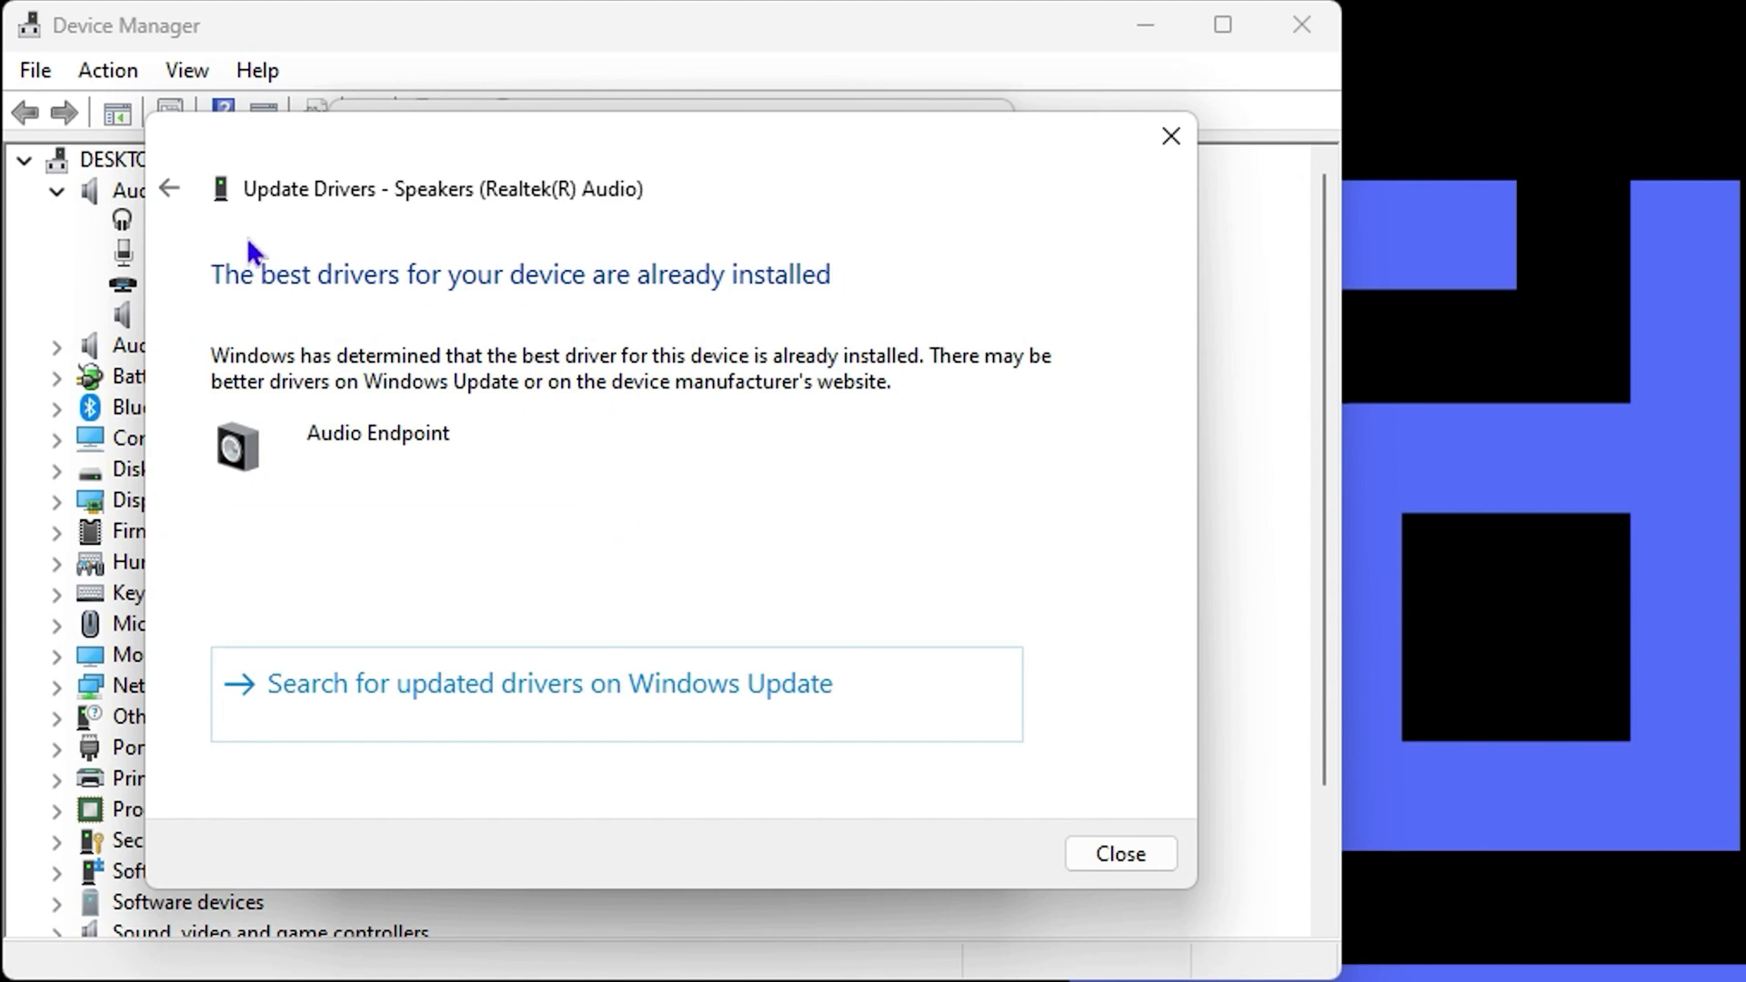
View the list of compatible drivers available on the computer for the Speakers, and close the update wizard, properties and Device Manager without installing
{"action": "left_click", "coordinate": [171, 187]}
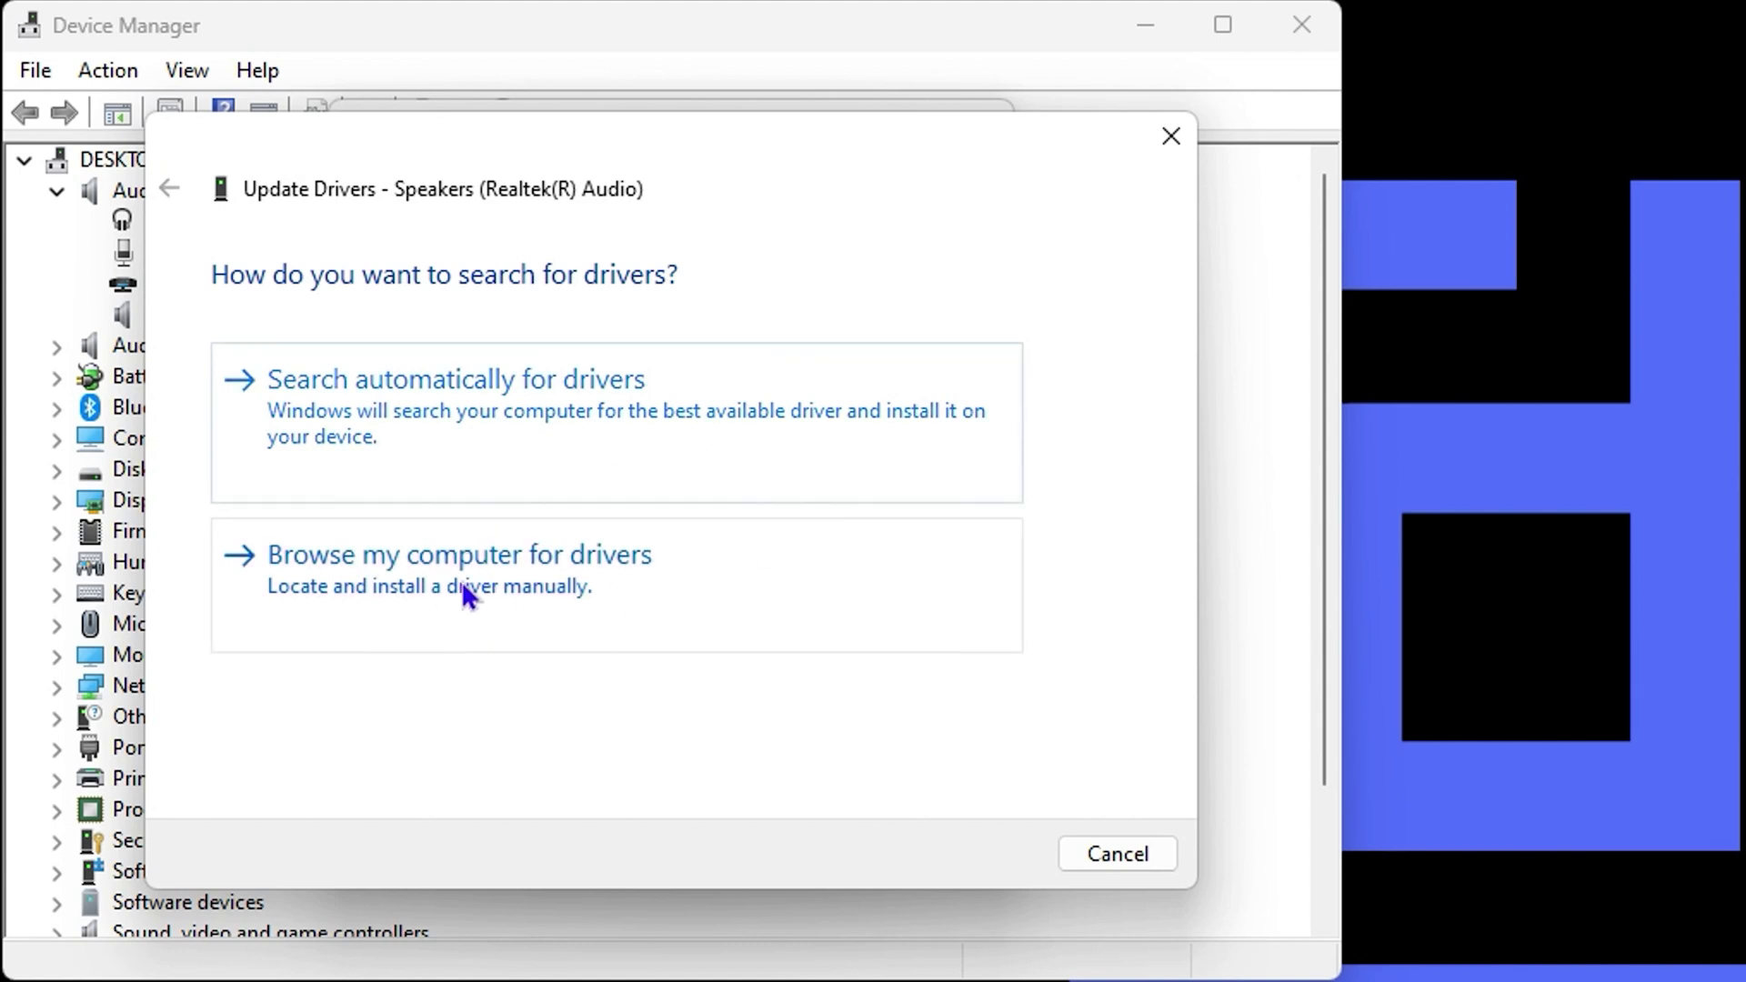
{"action": "left_click", "coordinate": [489, 578]}
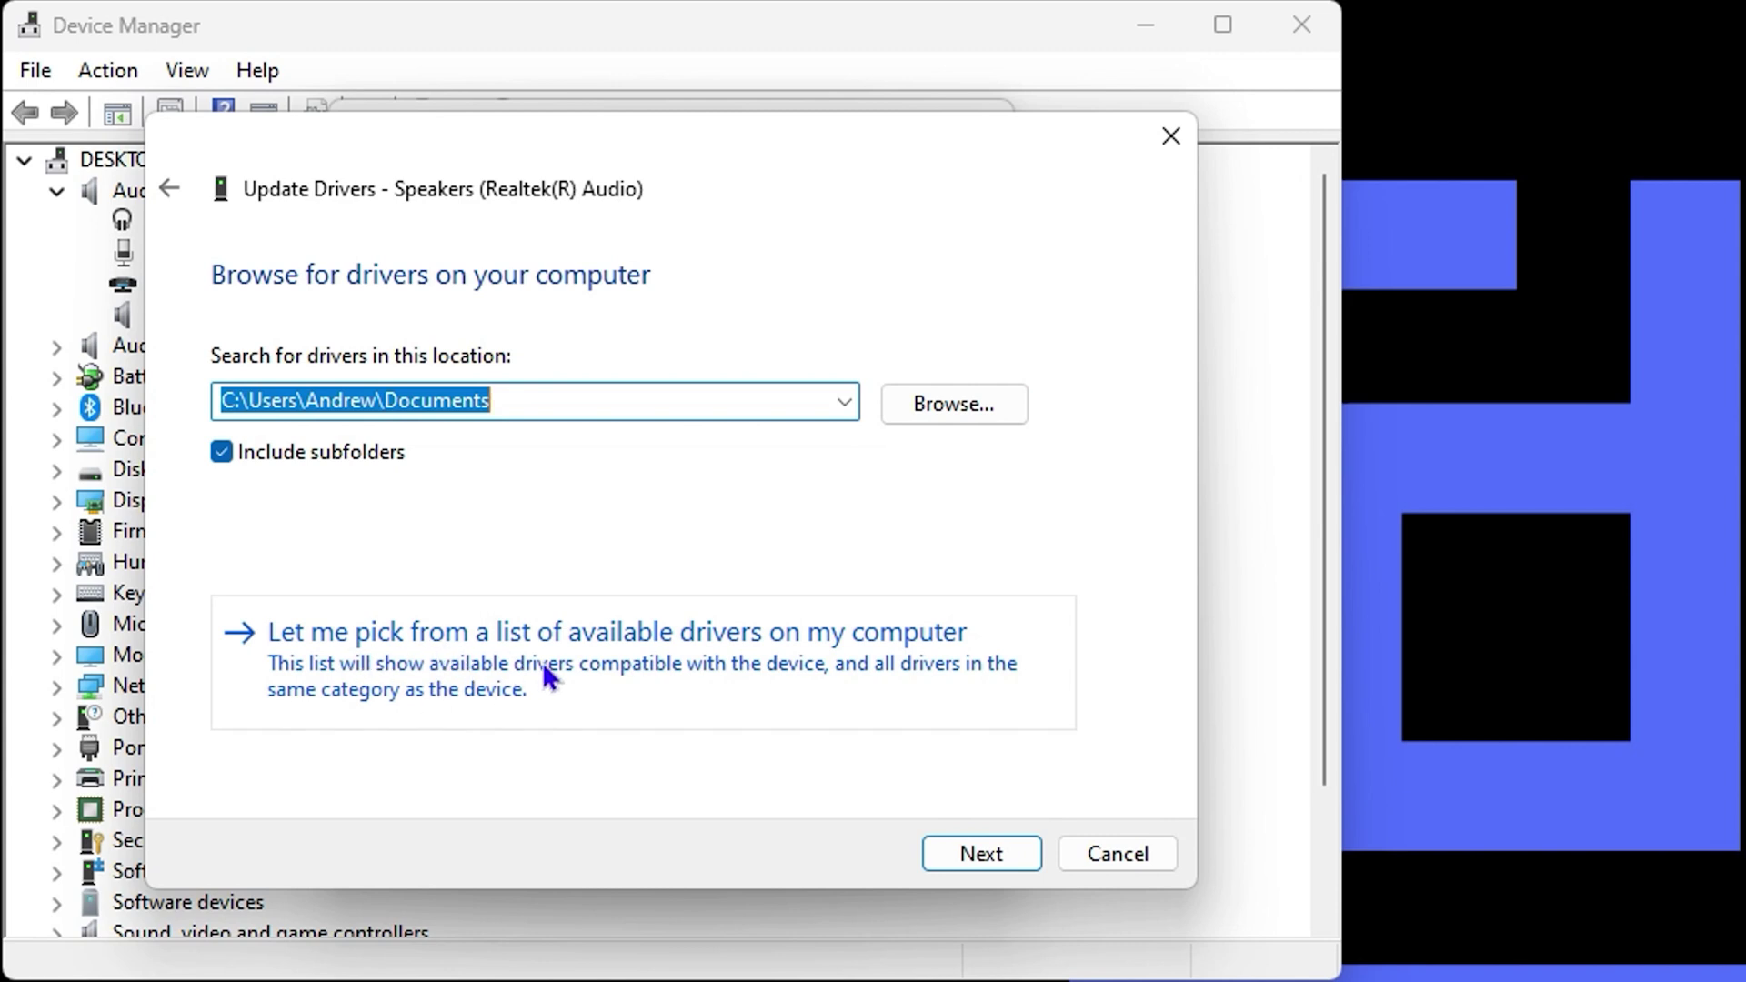
{"action": "left_click", "coordinate": [678, 639]}
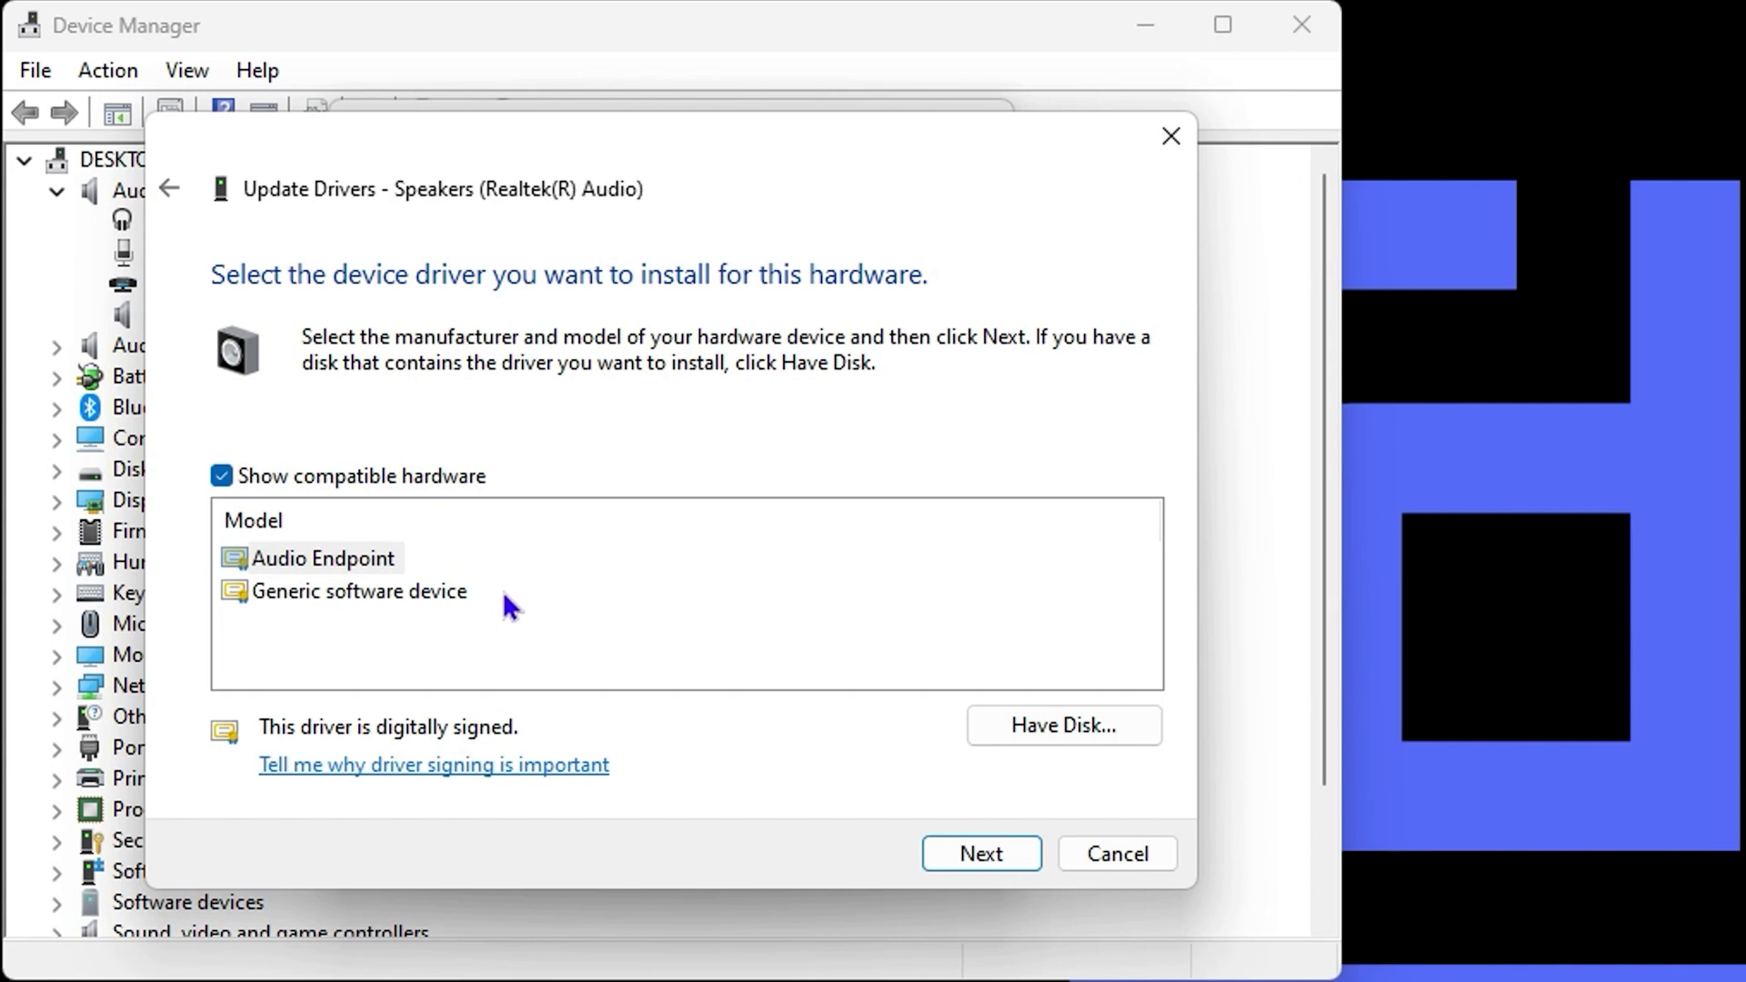
{"action": "left_click", "coordinate": [1173, 145]}
{"action": "left_click", "coordinate": [931, 849]}
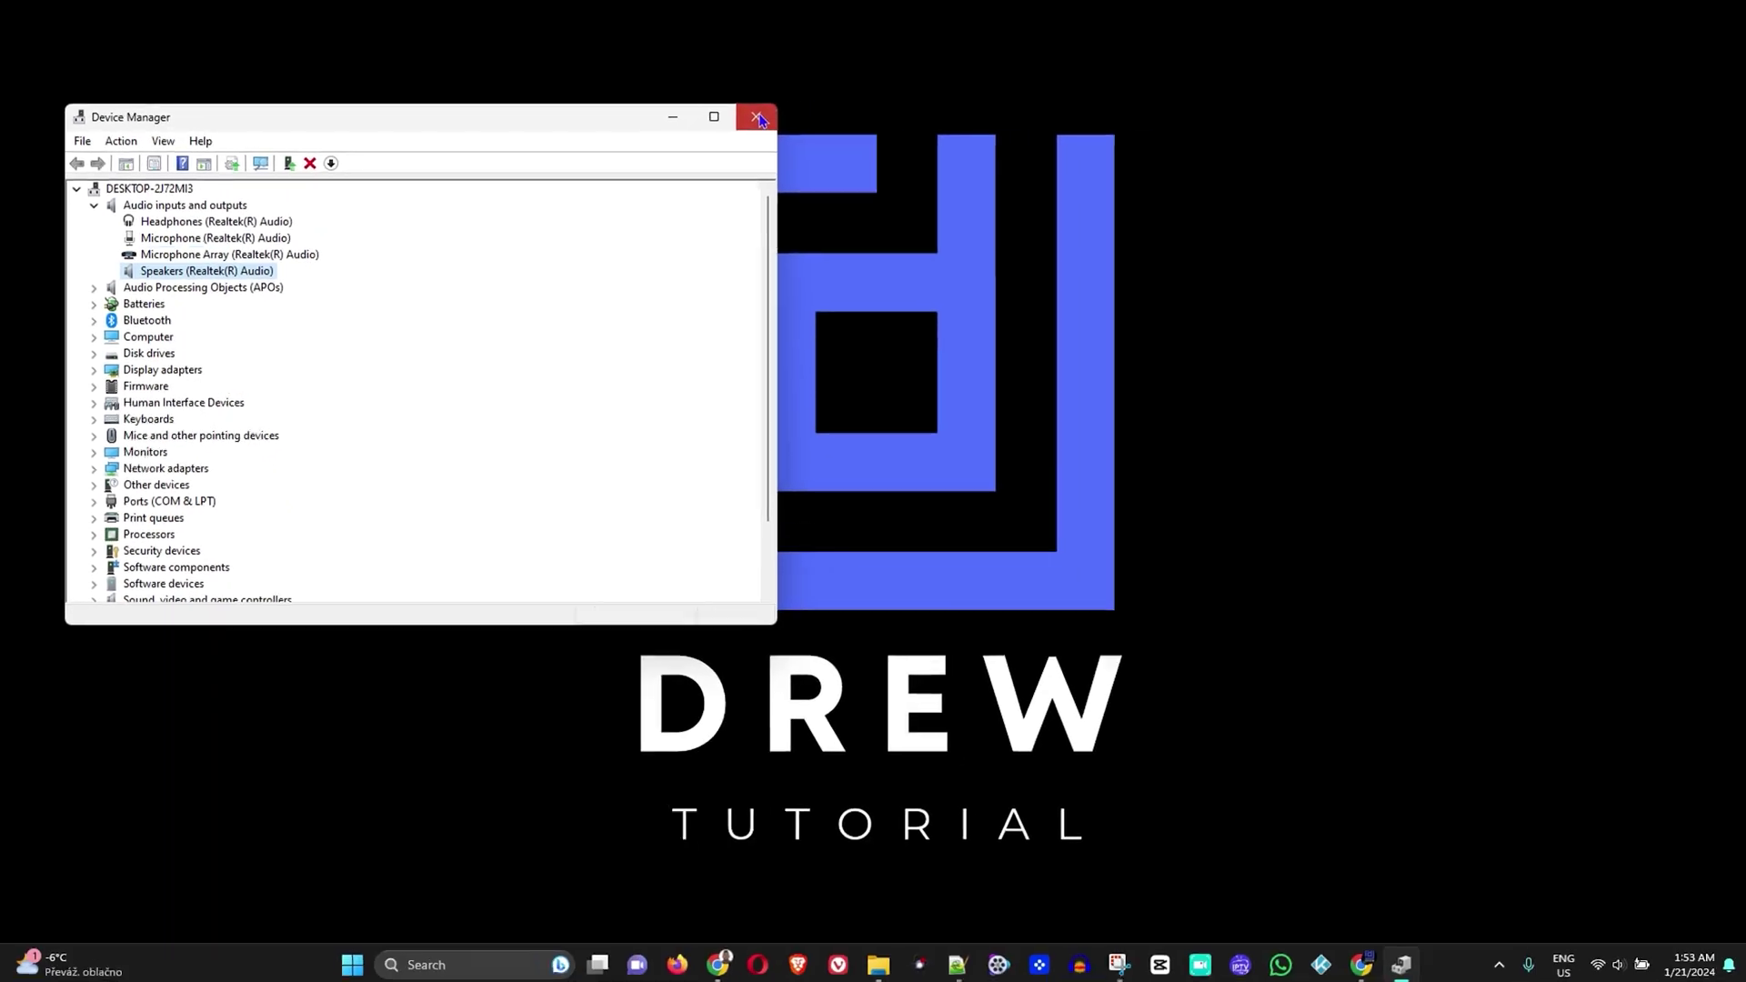
{"action": "left_click", "coordinate": [1301, 25]}
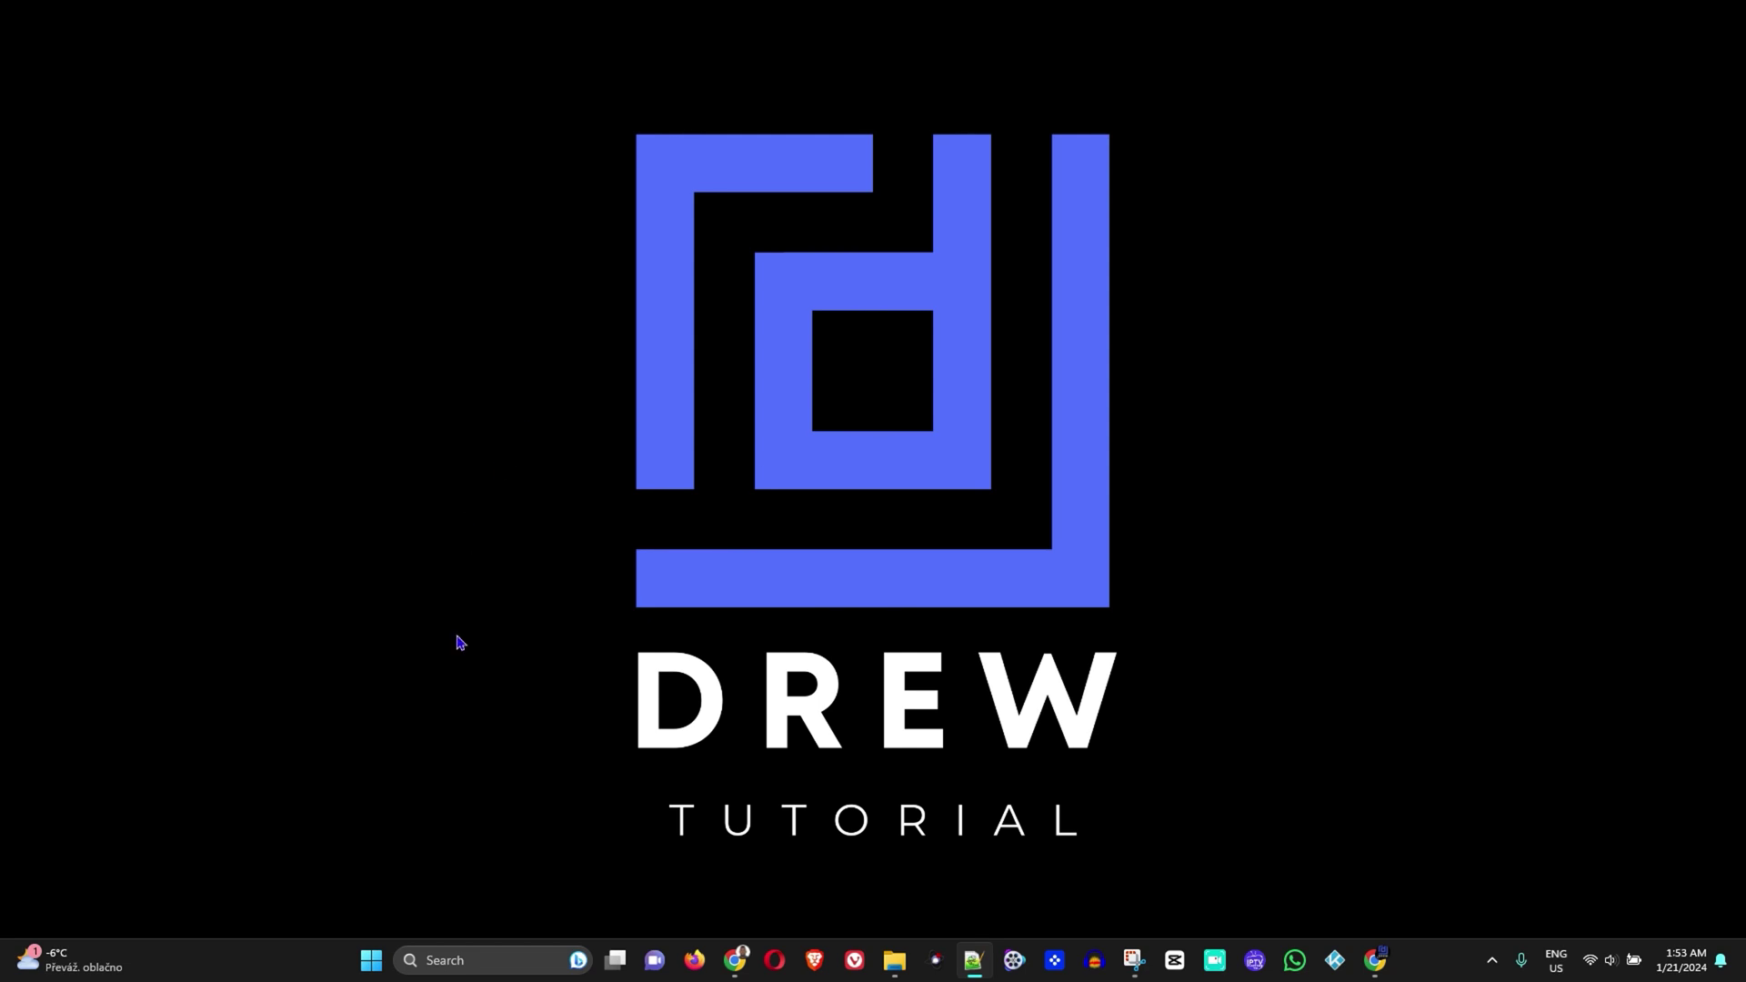
Find Command Prompt by searching Windows for "cmd", and run it as administrator
{"action": "left_click", "coordinate": [371, 960]}
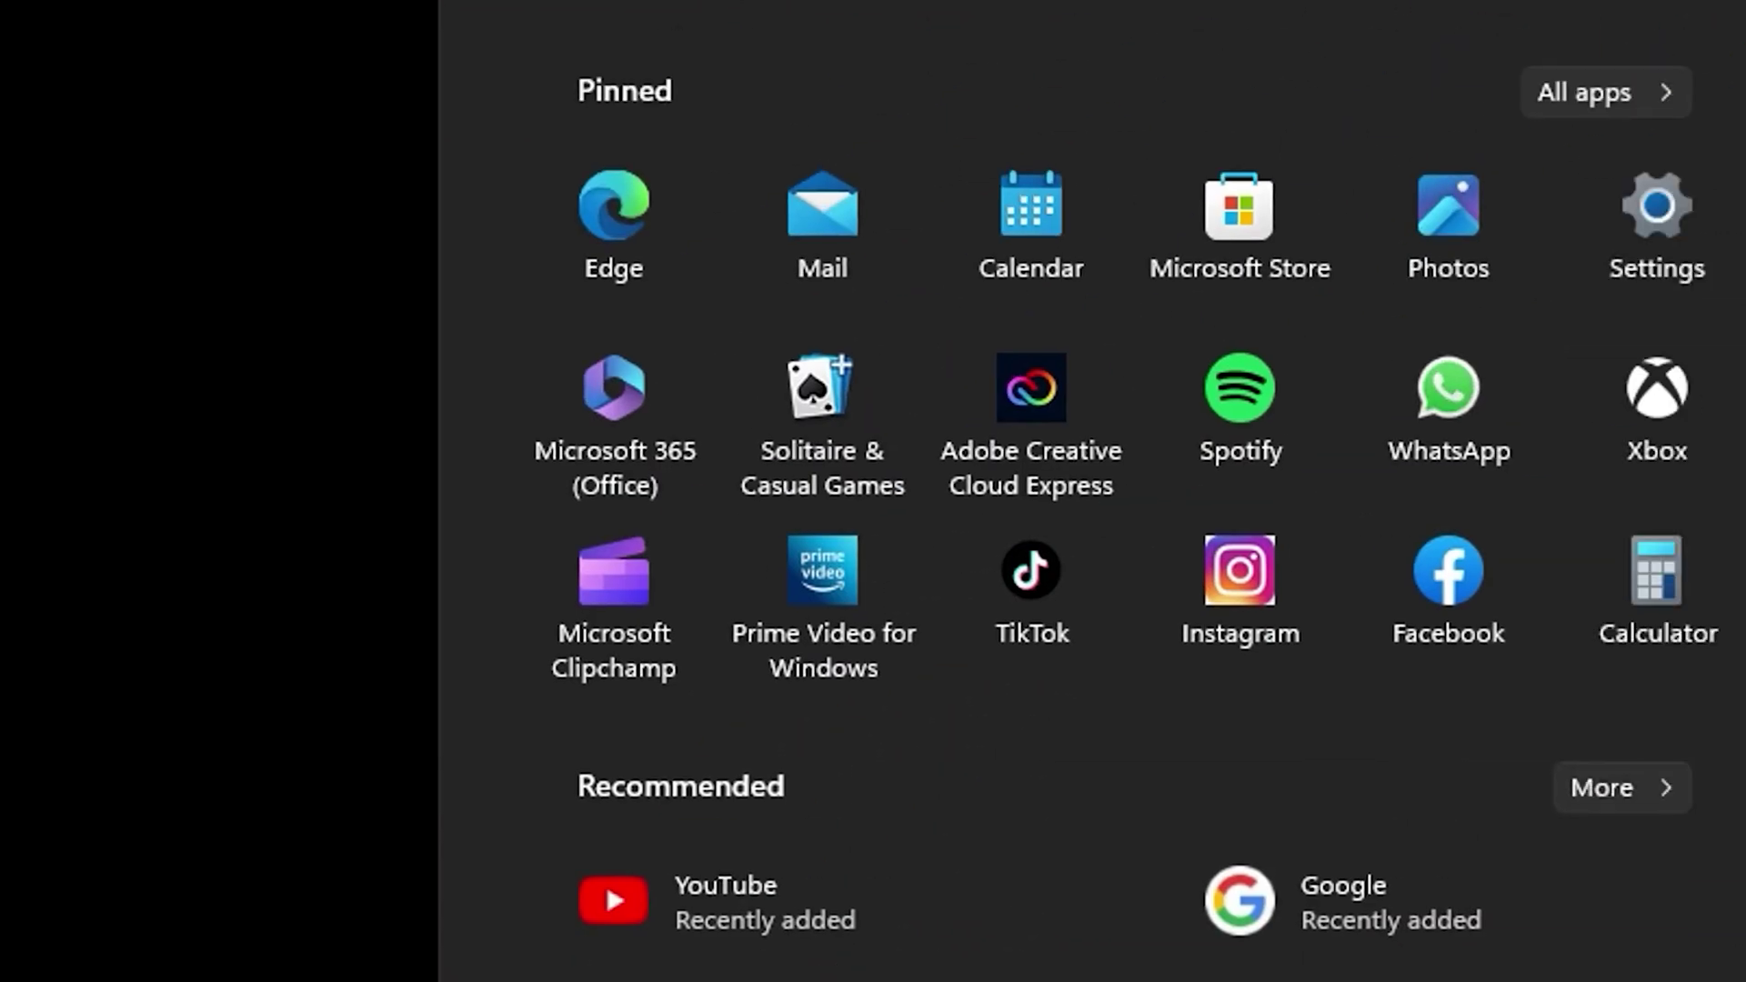
{"action": "type", "text": "cmd"}
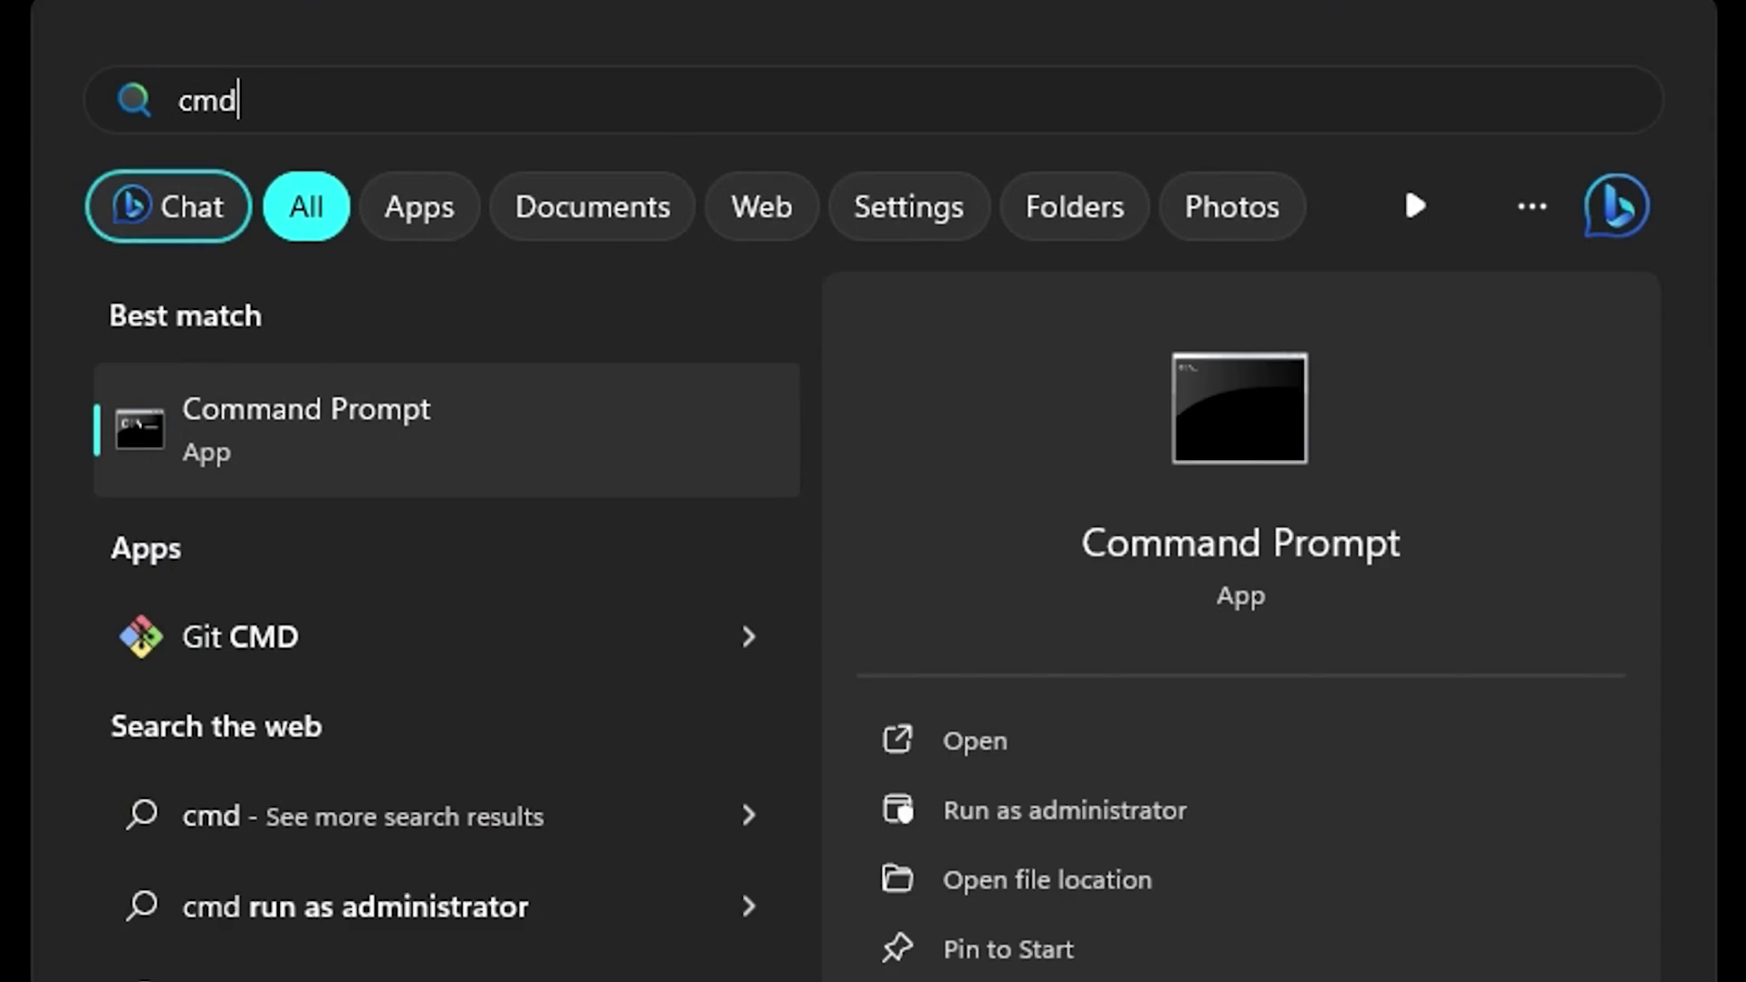
{"action": "right_click", "coordinate": [370, 448]}
{"action": "left_click", "coordinate": [679, 483]}
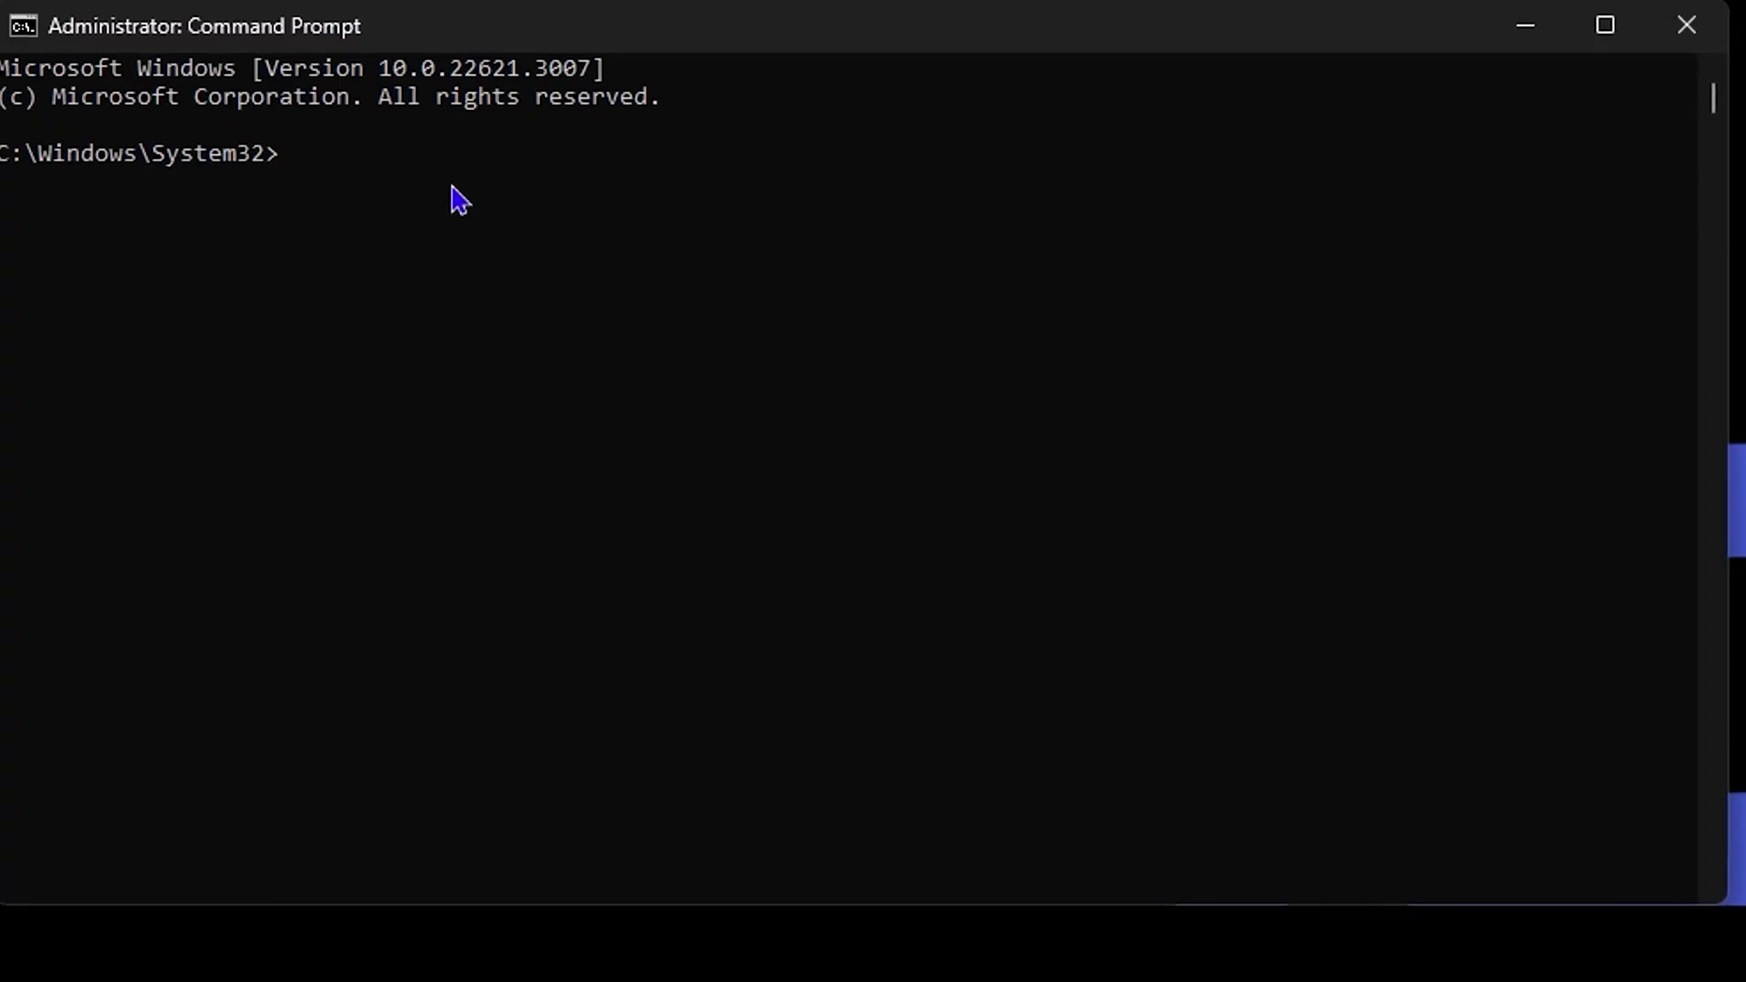
Launch the Hardware and Devices troubleshooter with "msdt.exe -id DeviceDiagnostic", show its advanced options and start the scan with Apply repairs automatically enabled
{"action": "type", "text": "msdt.exe -id DeviceDiagnostic"}
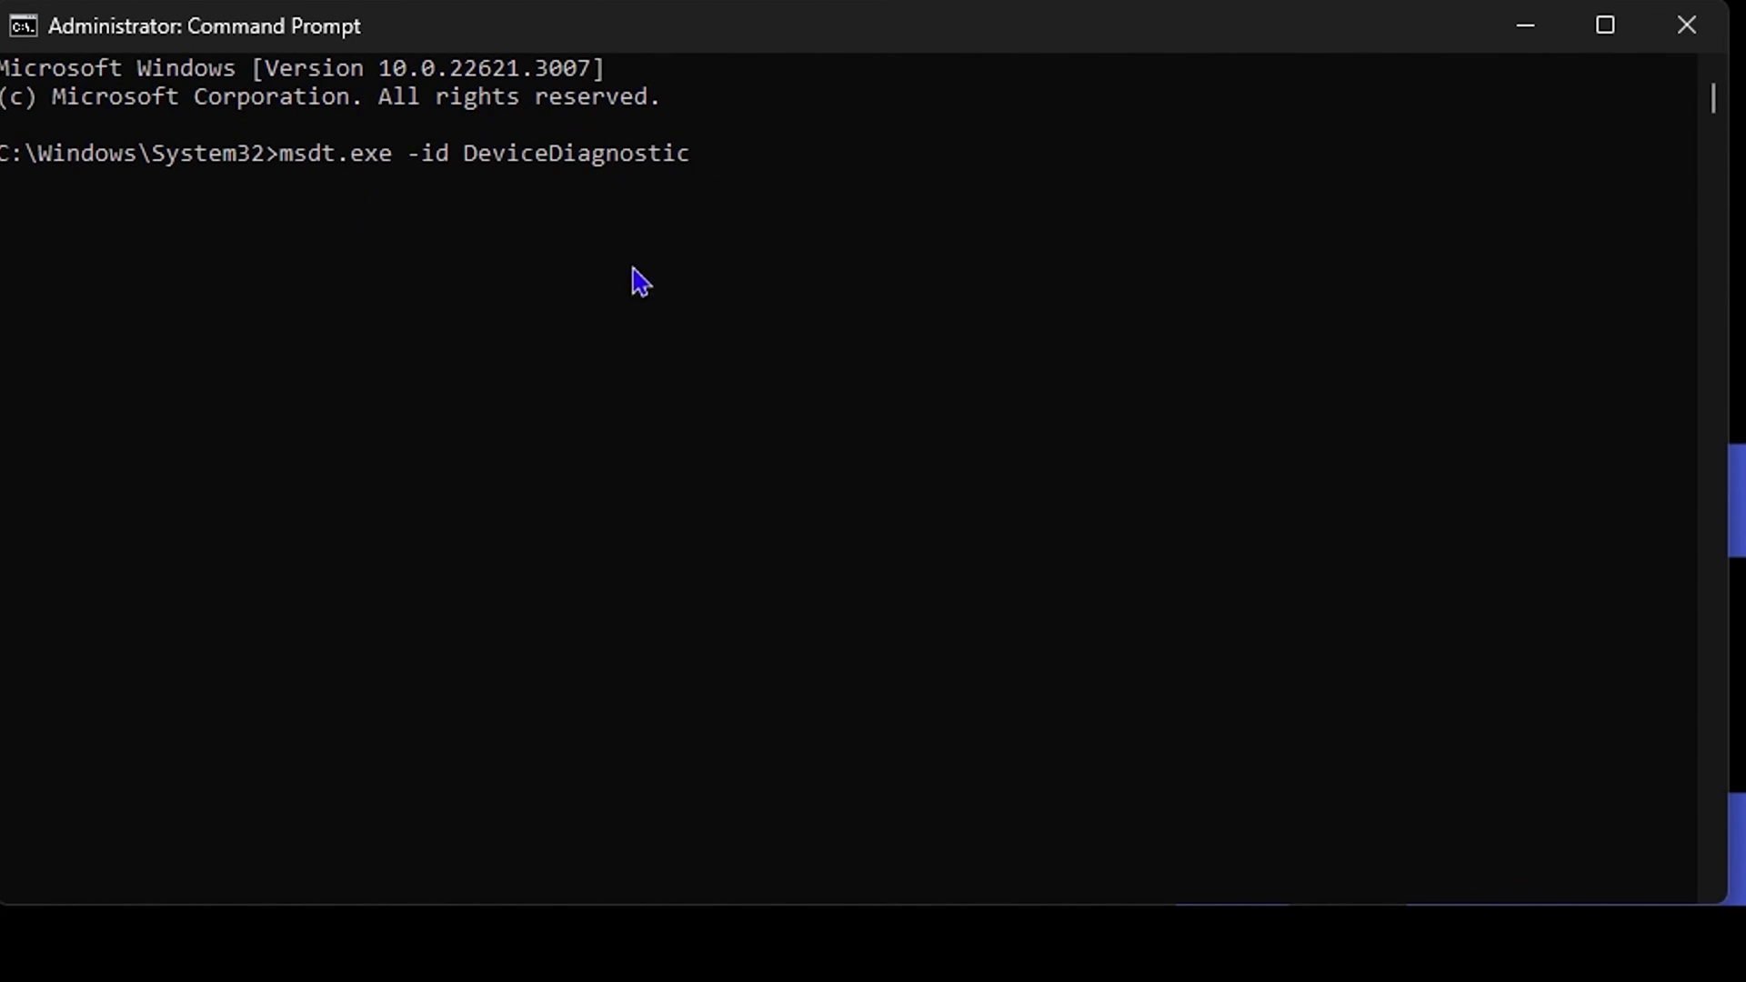
{"action": "key", "text": "Return"}
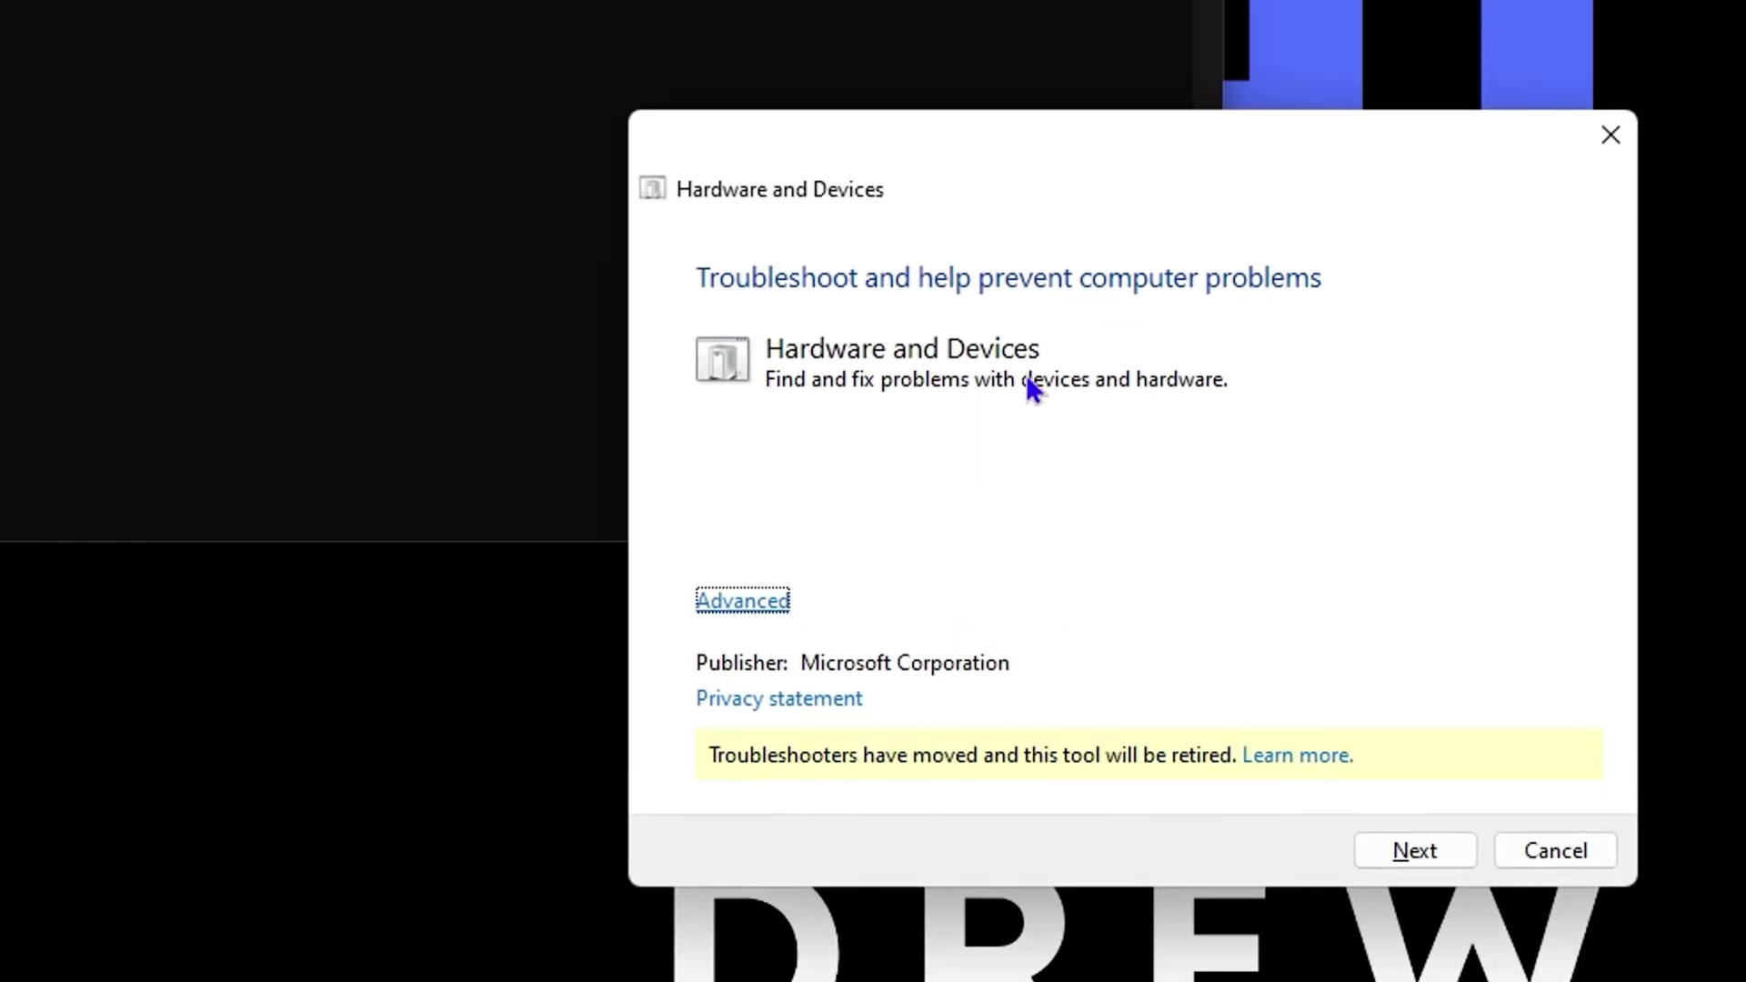
{"action": "left_click", "coordinate": [742, 604]}
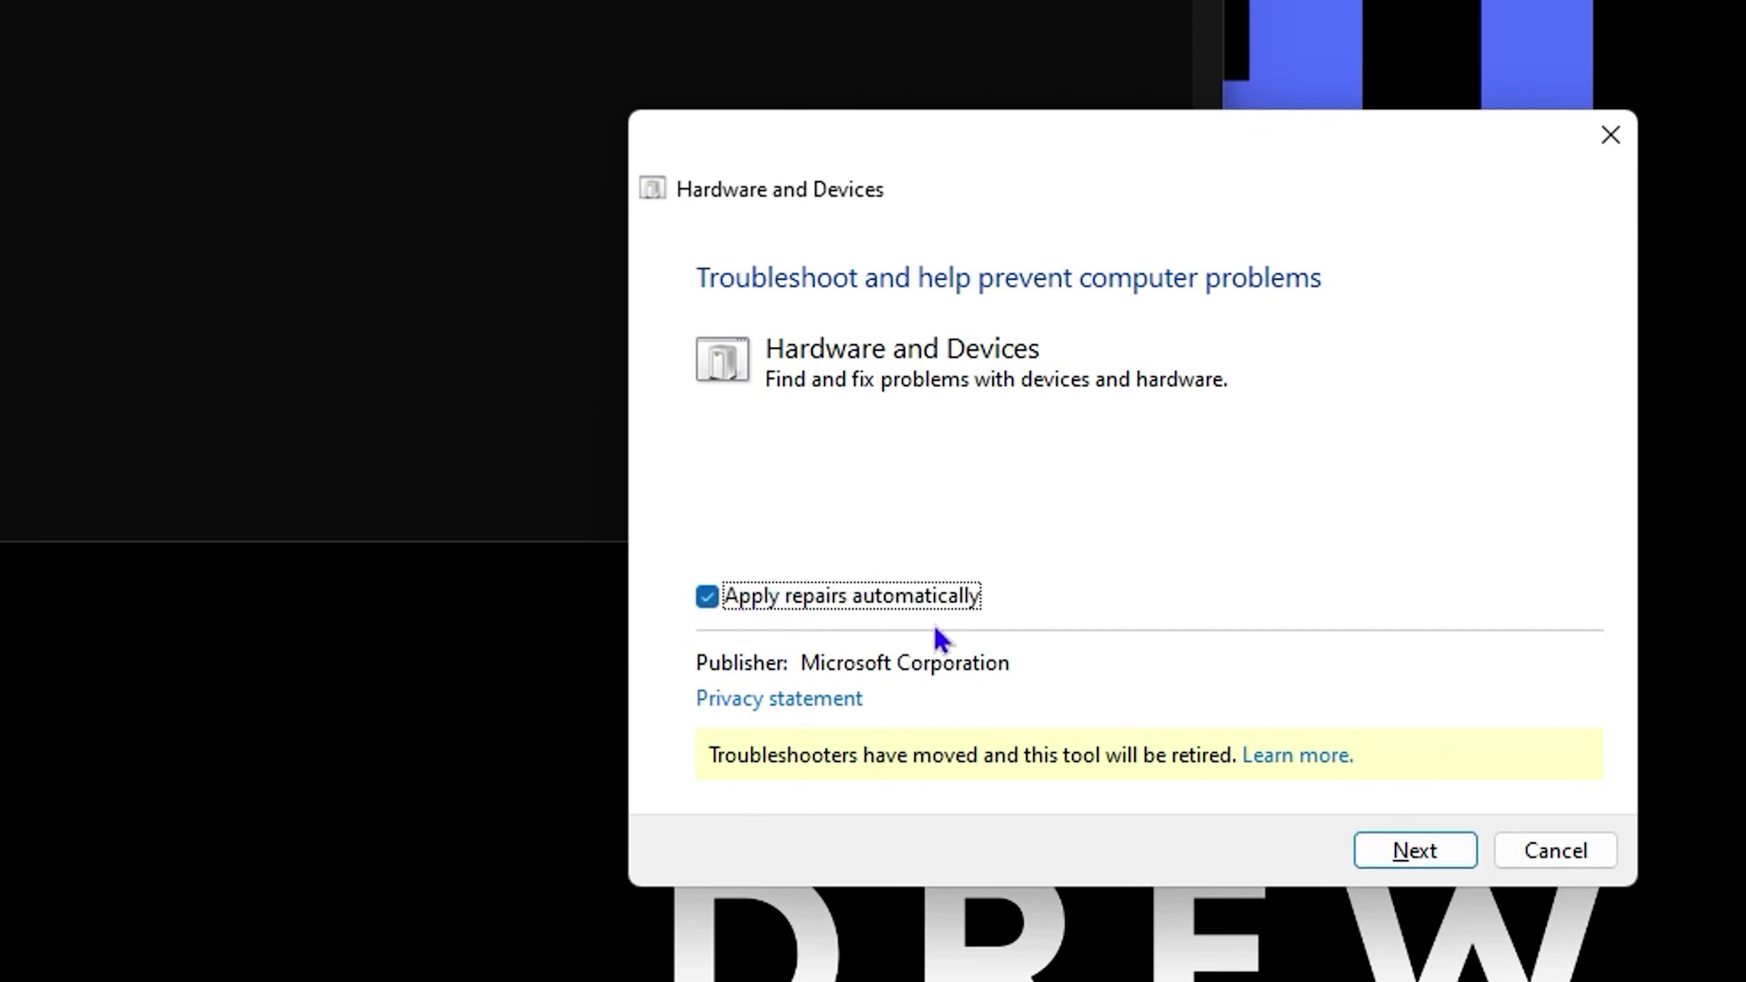
{"action": "left_click", "coordinate": [1420, 855]}
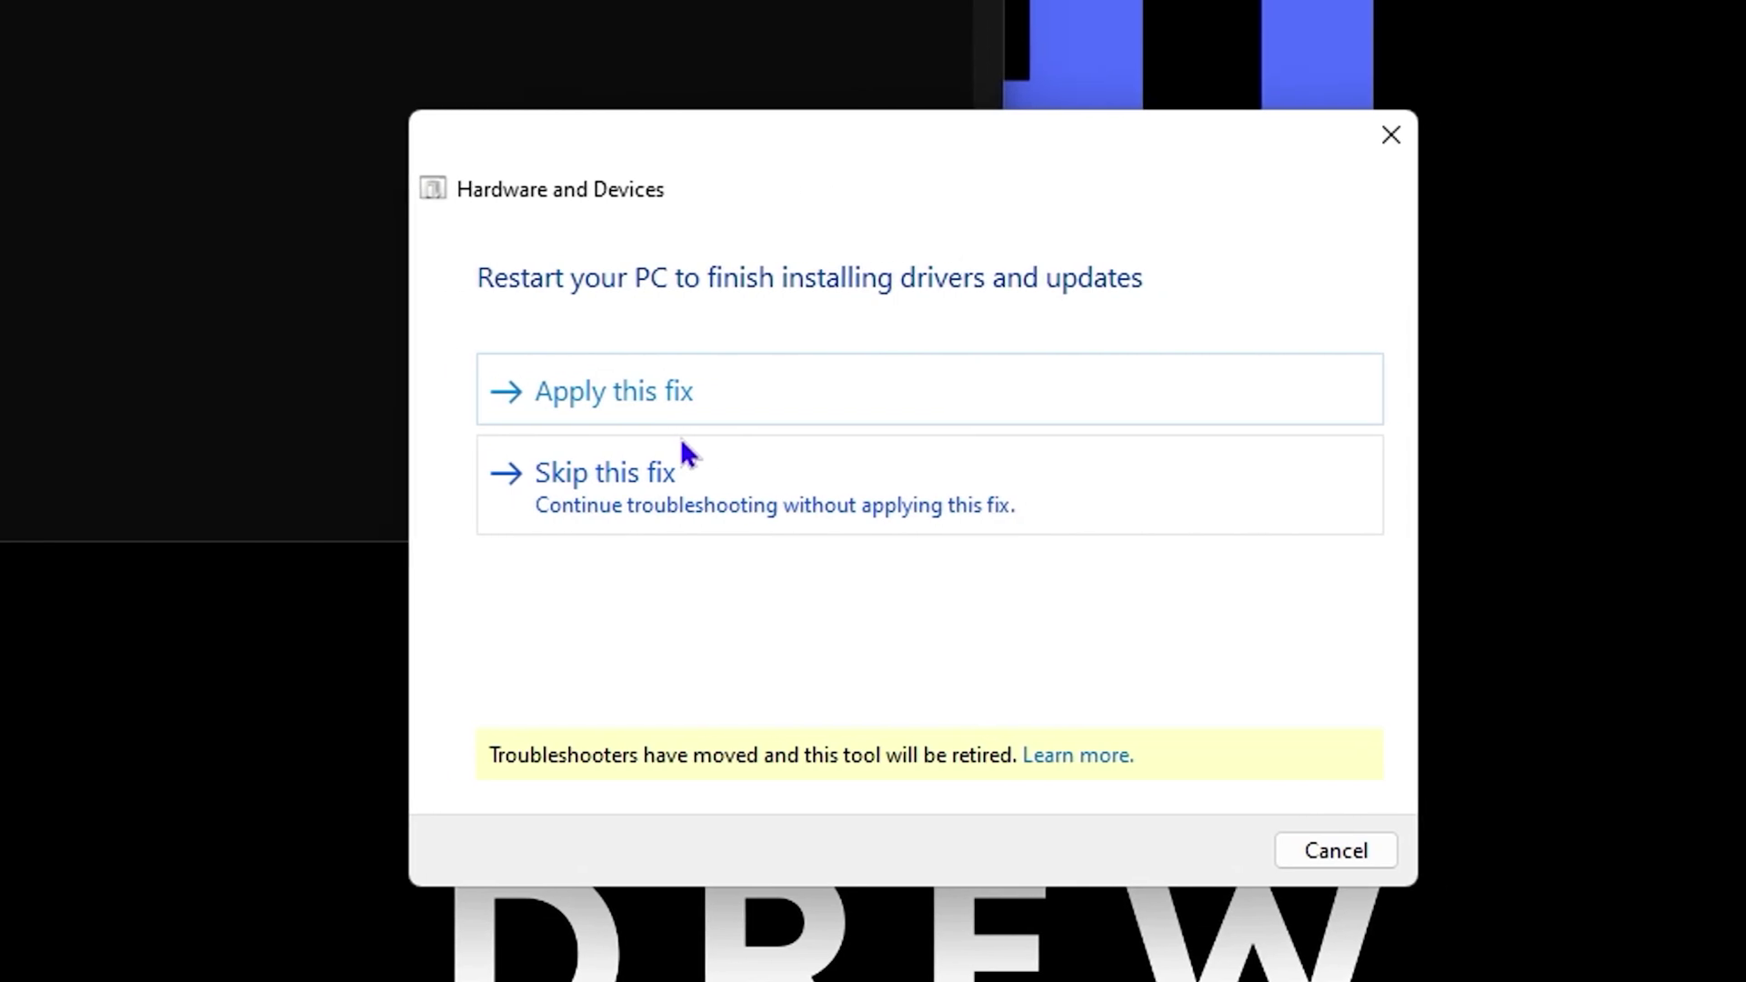
Apply the troubleshooter's suggested restart fix, and close the troubleshooter and Command Prompt without restarting
{"action": "left_click", "coordinate": [727, 398]}
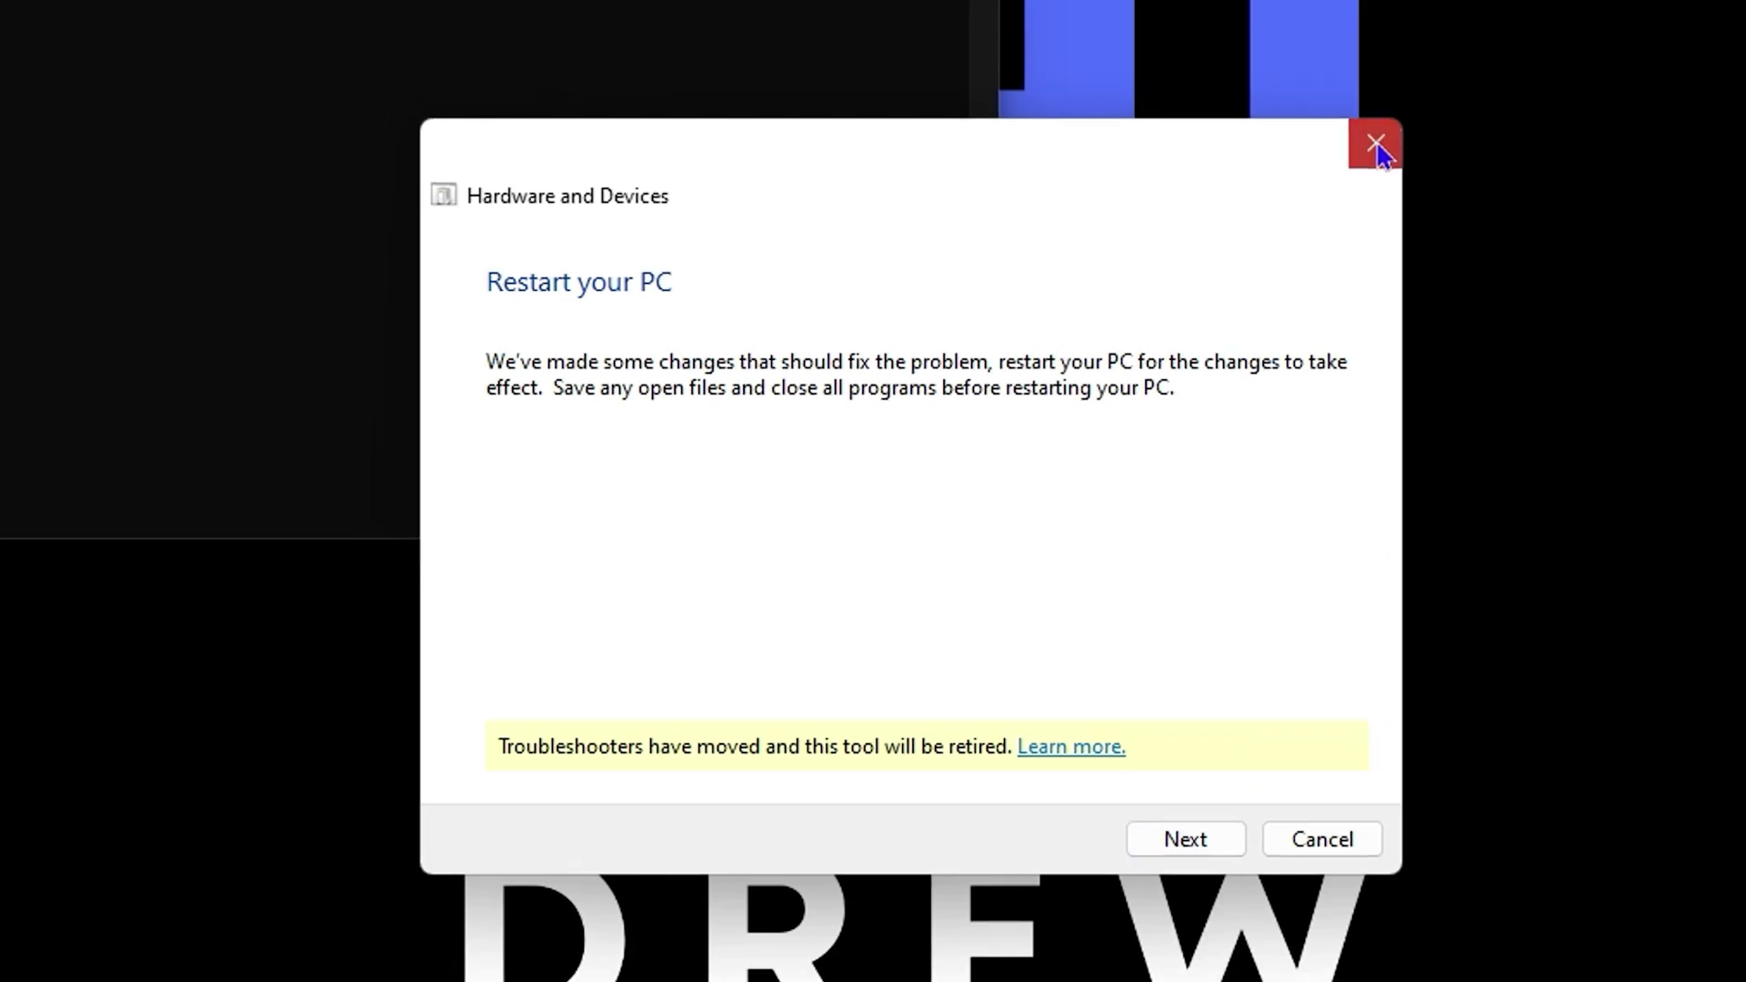
{"action": "left_click", "coordinate": [1376, 148]}
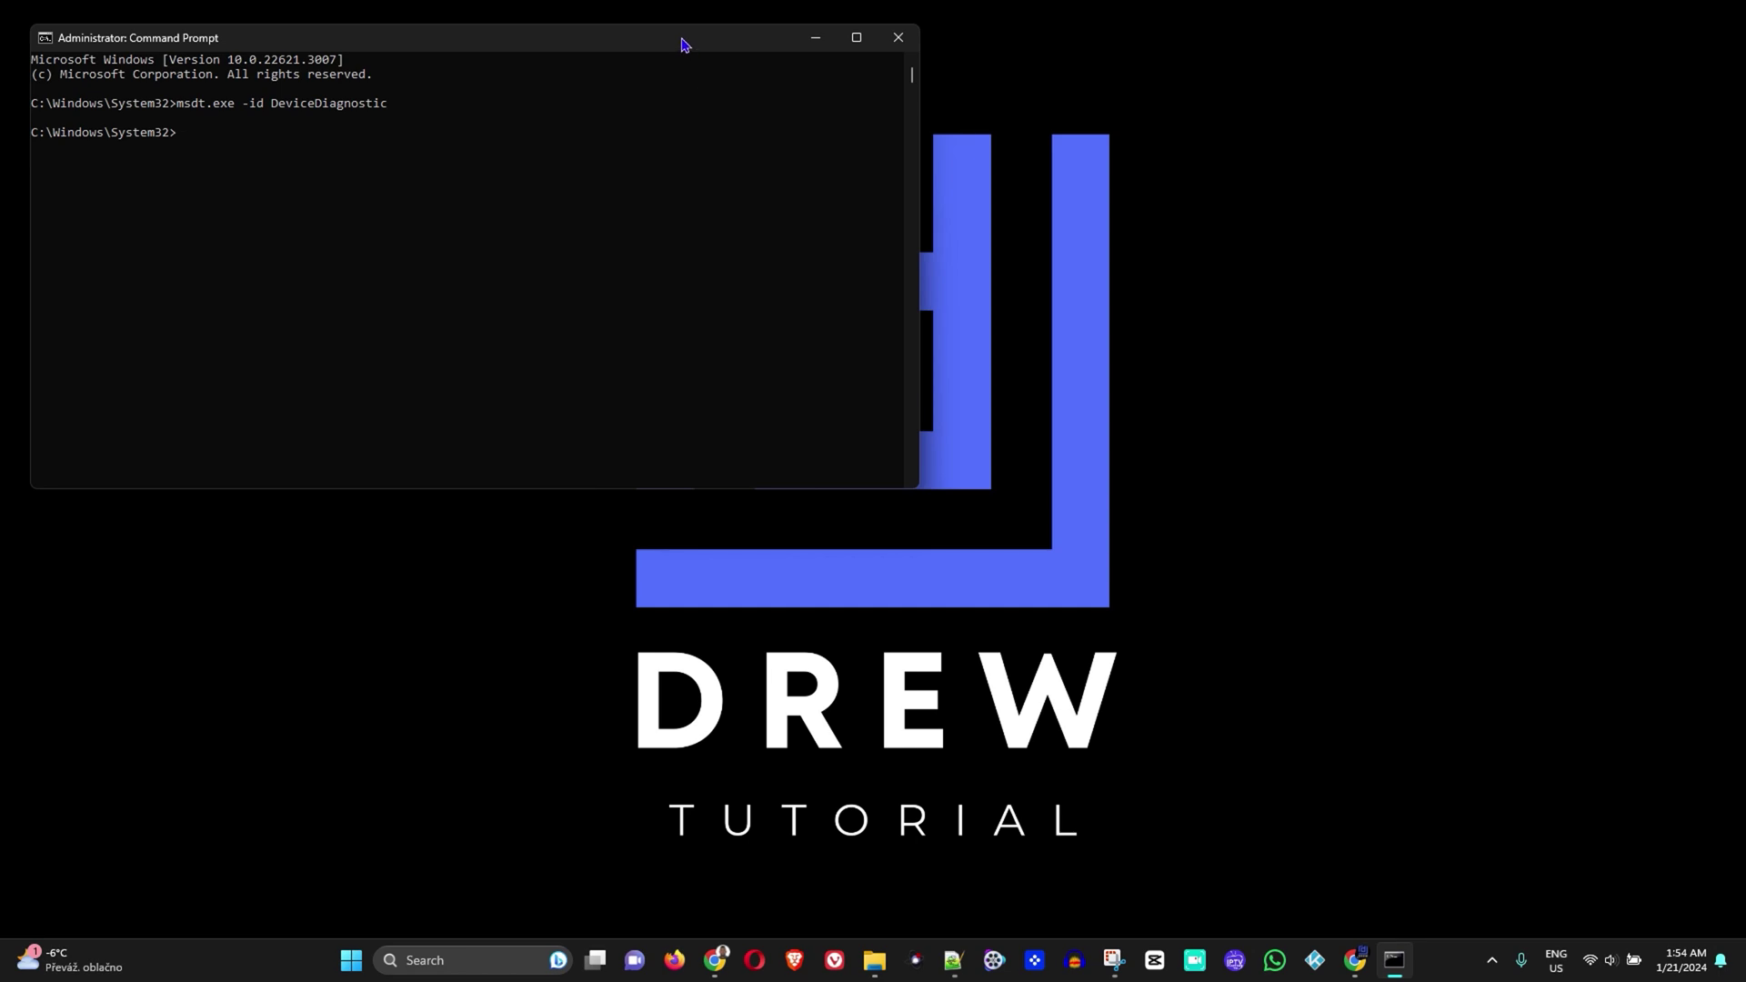
{"action": "left_click_drag", "start_coordinate": [684, 44], "coordinate": [822, 242]}
{"action": "left_click", "coordinate": [1036, 235]}
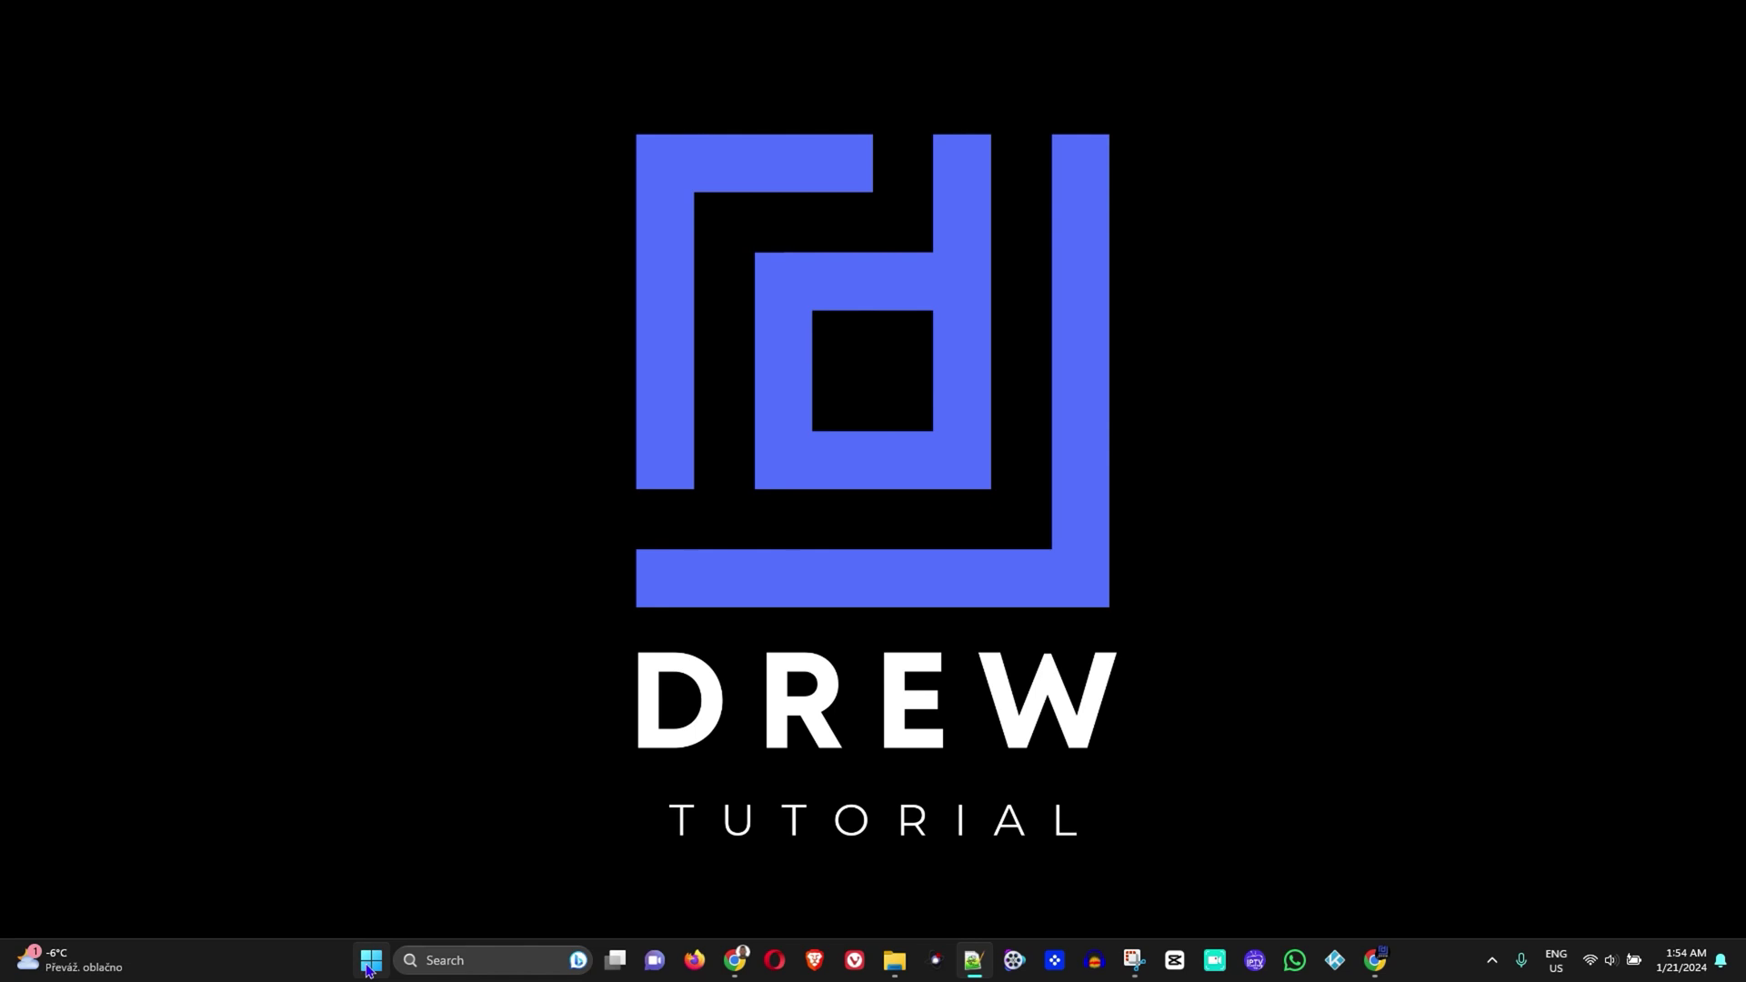
Open Windows Update by searching Windows for "upda", and check for updates
{"action": "left_click", "coordinate": [369, 967]}
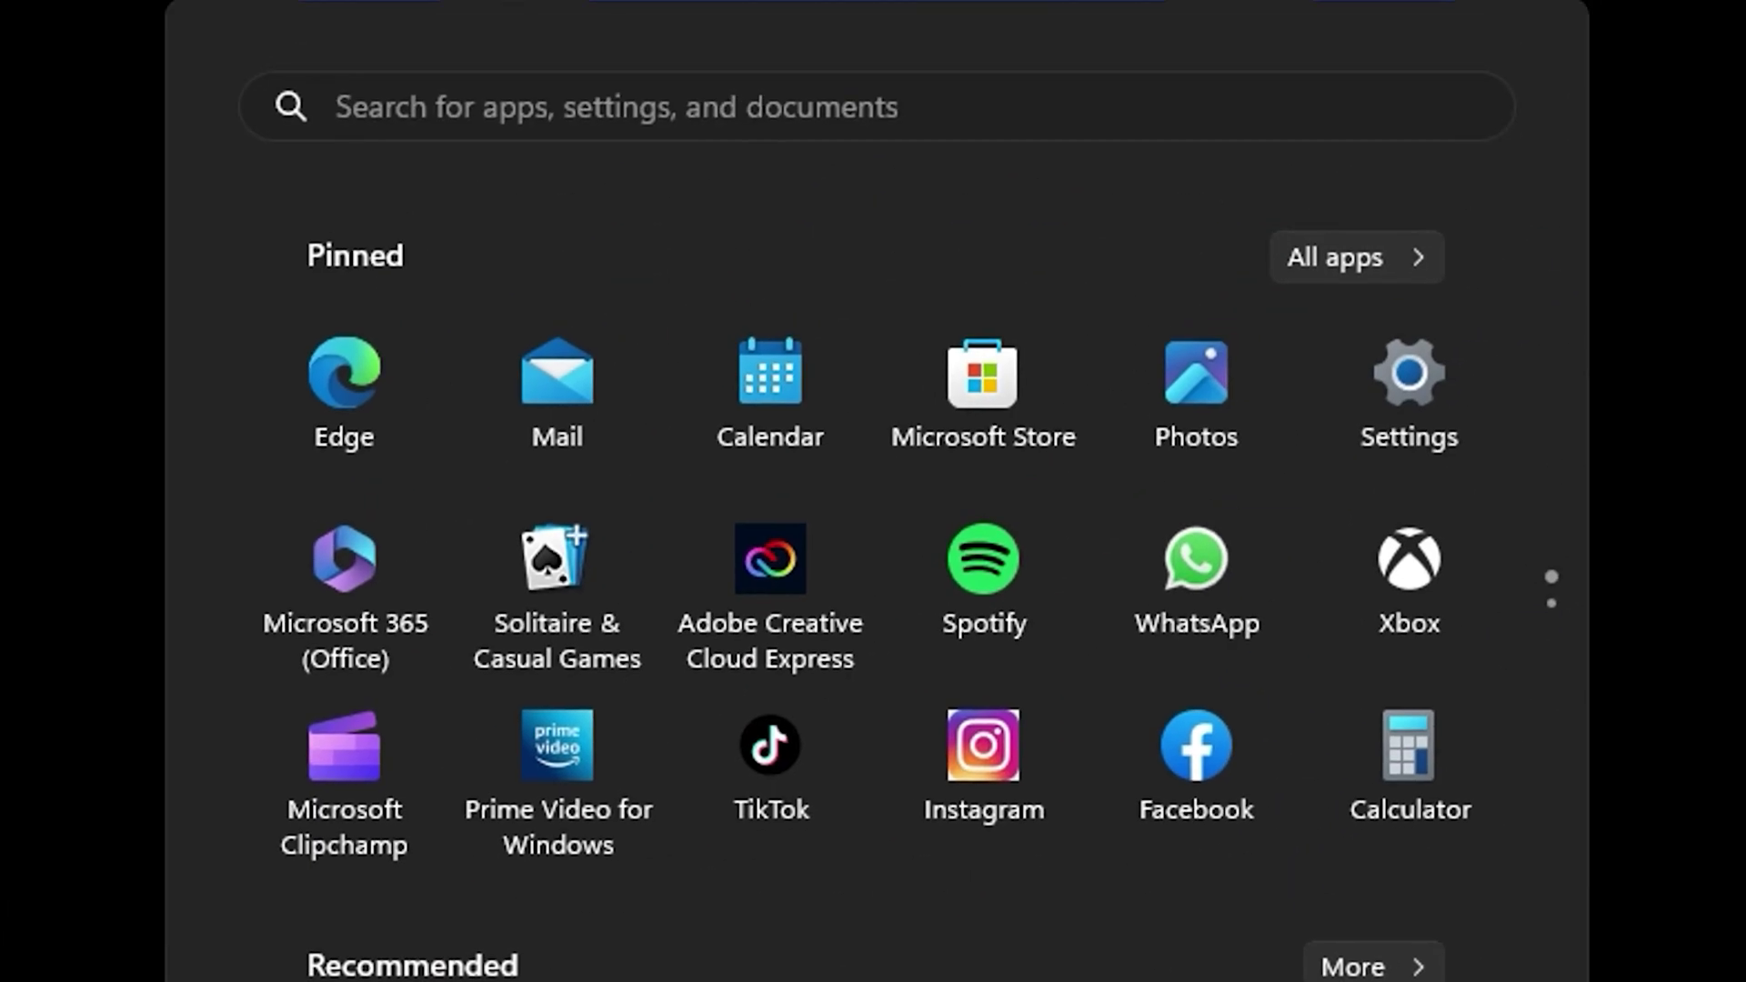
{"action": "type", "text": "upda"}
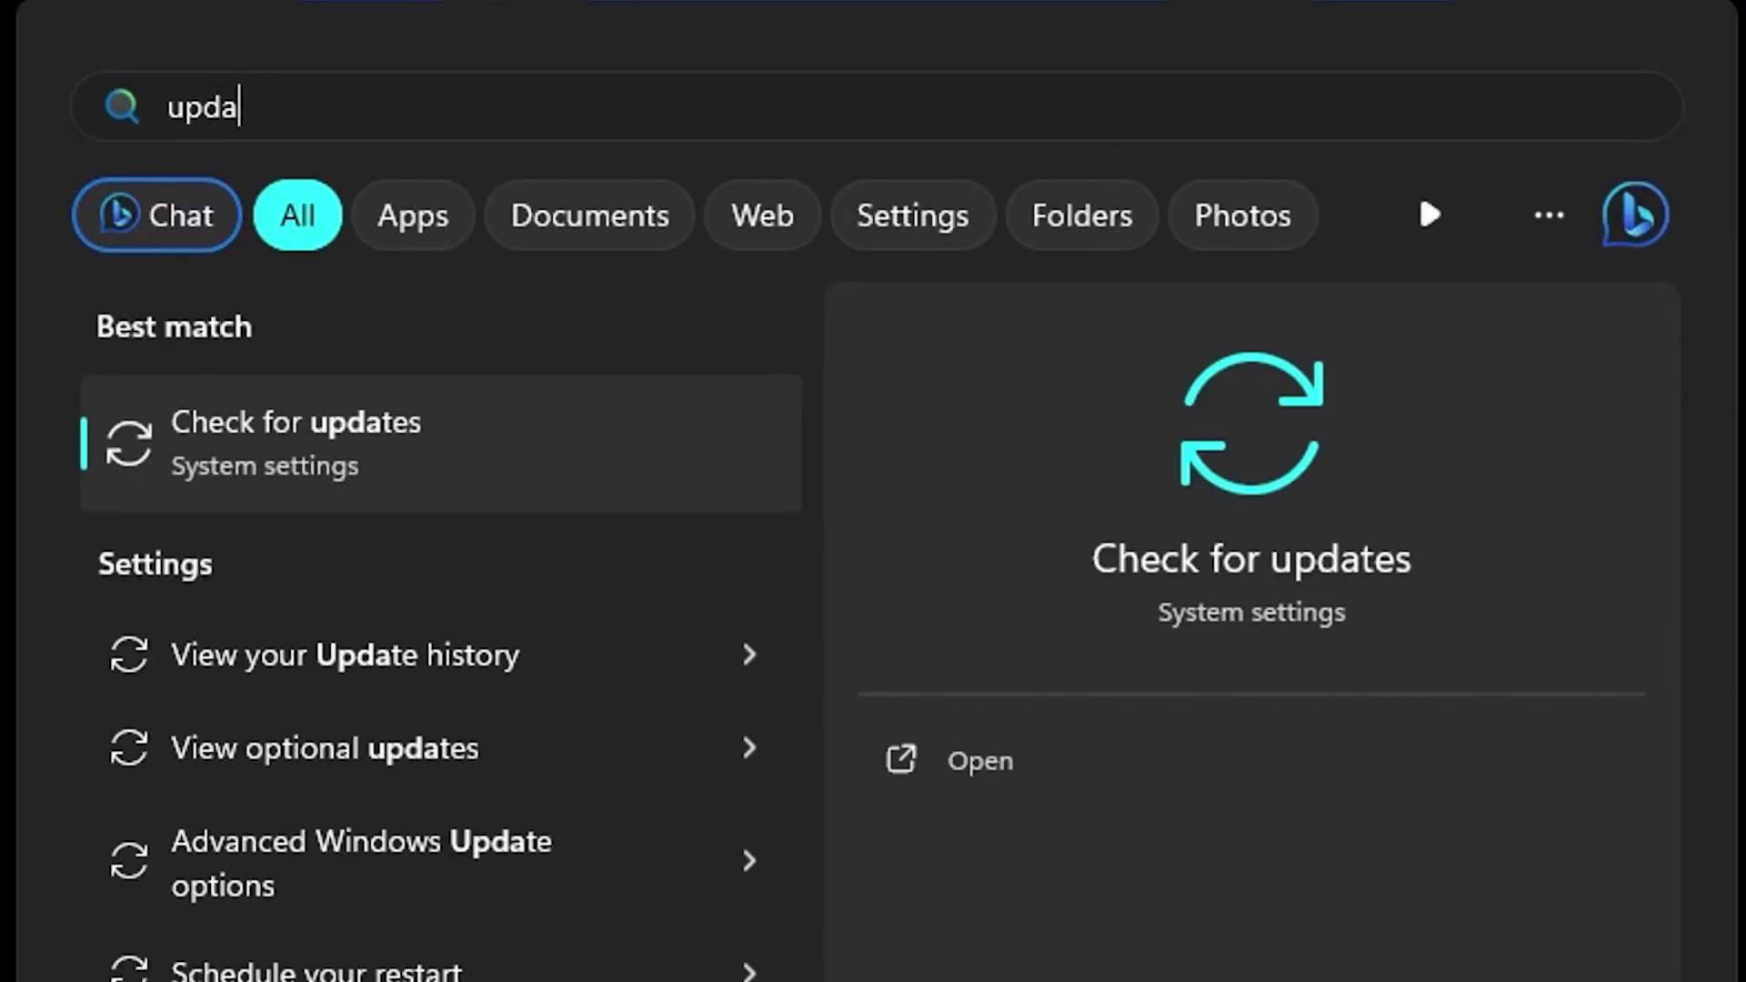
{"action": "left_click", "coordinate": [341, 439]}
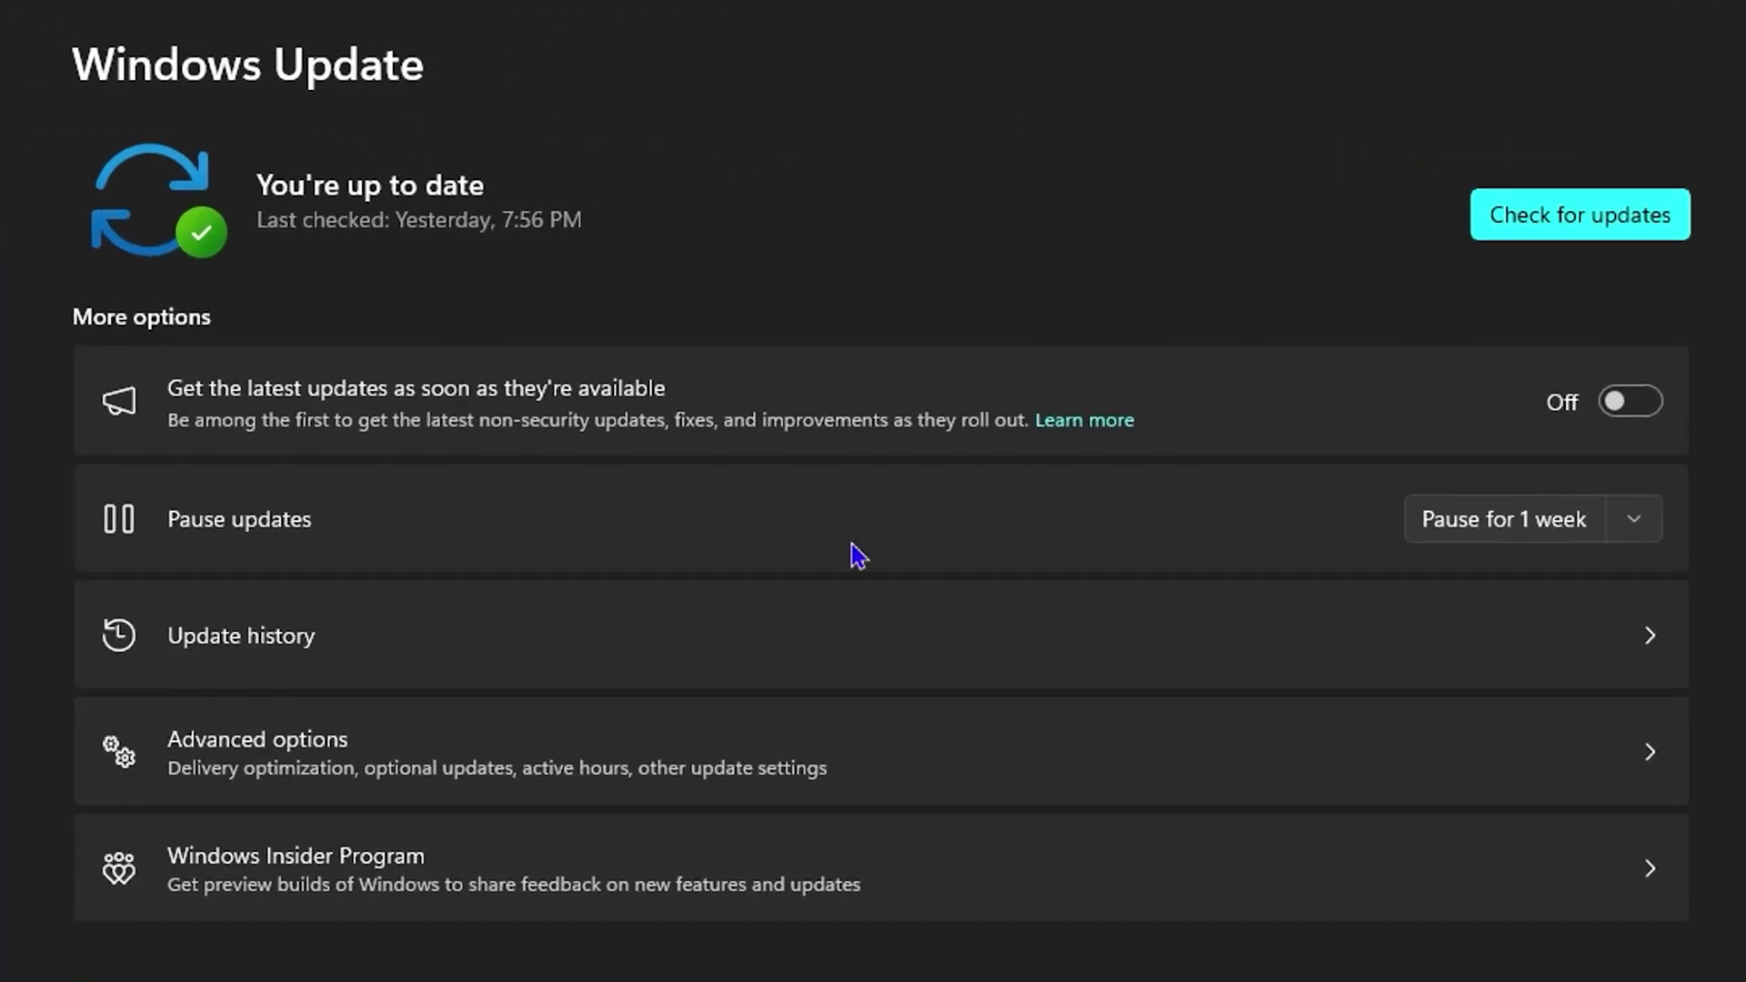
{"action": "left_click", "coordinate": [1596, 227]}
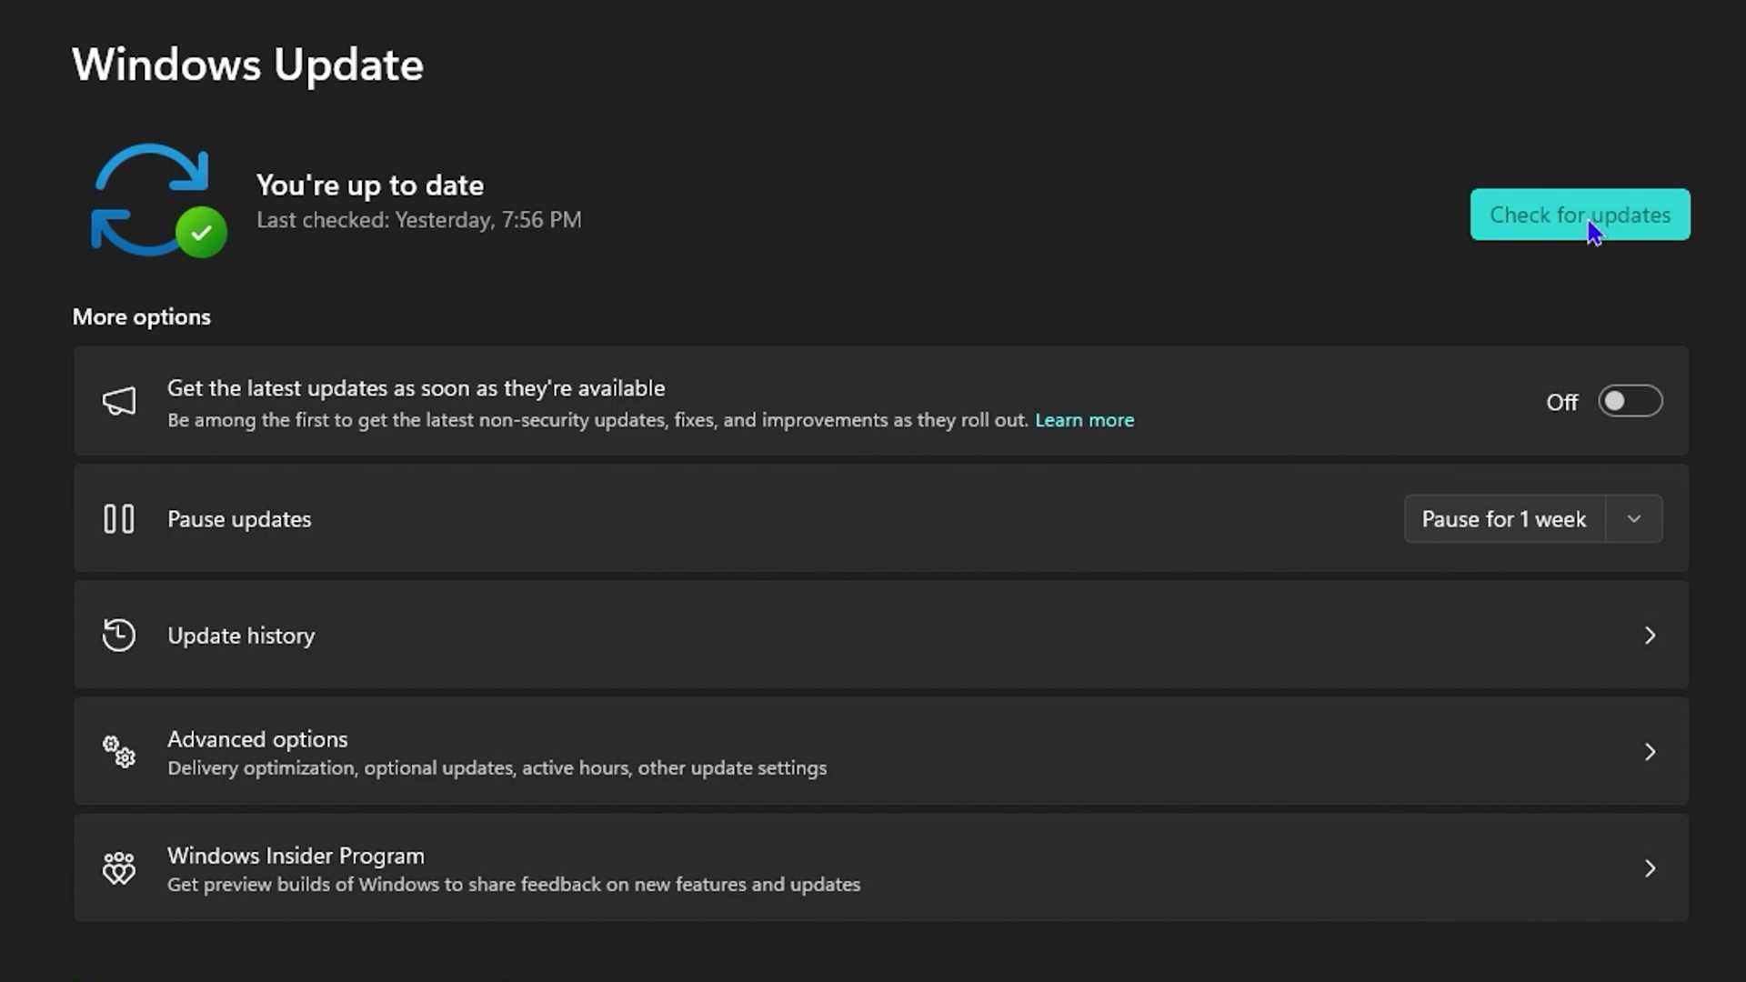
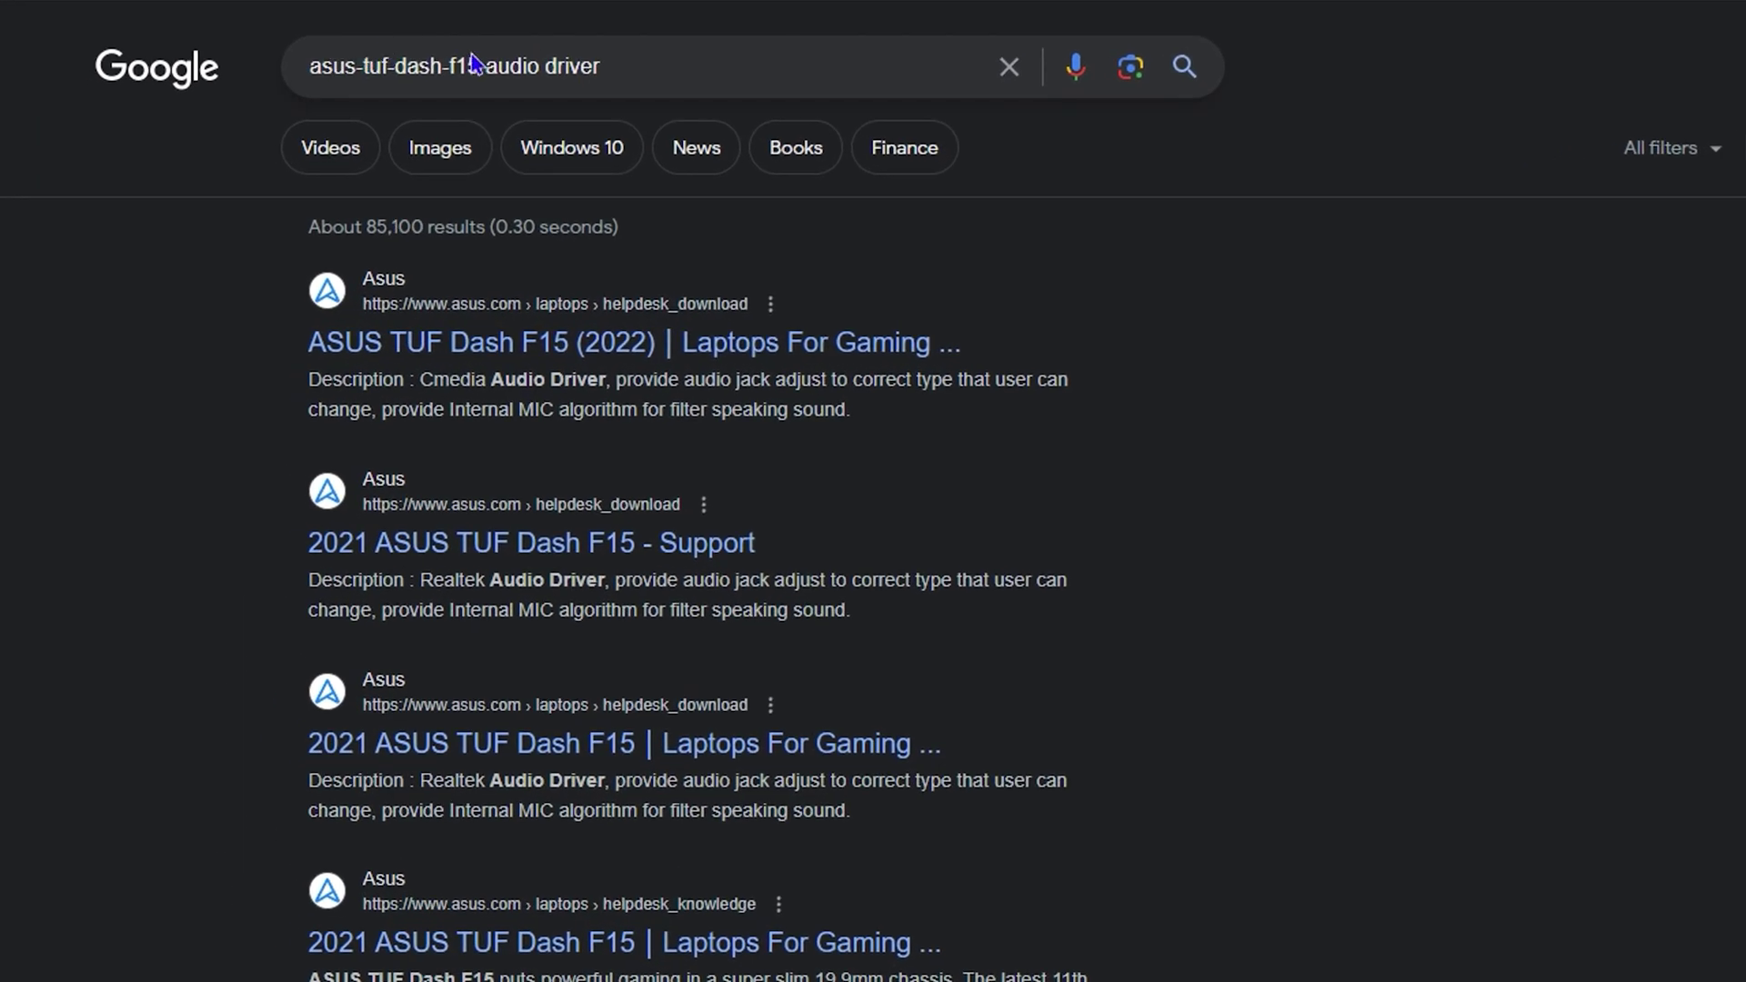
Highlight the "audio driver" part of the Google query for the asus-tuf-dash-f15 laptop
{"action": "left_click_drag", "start_coordinate": [503, 65], "coordinate": [680, 56]}
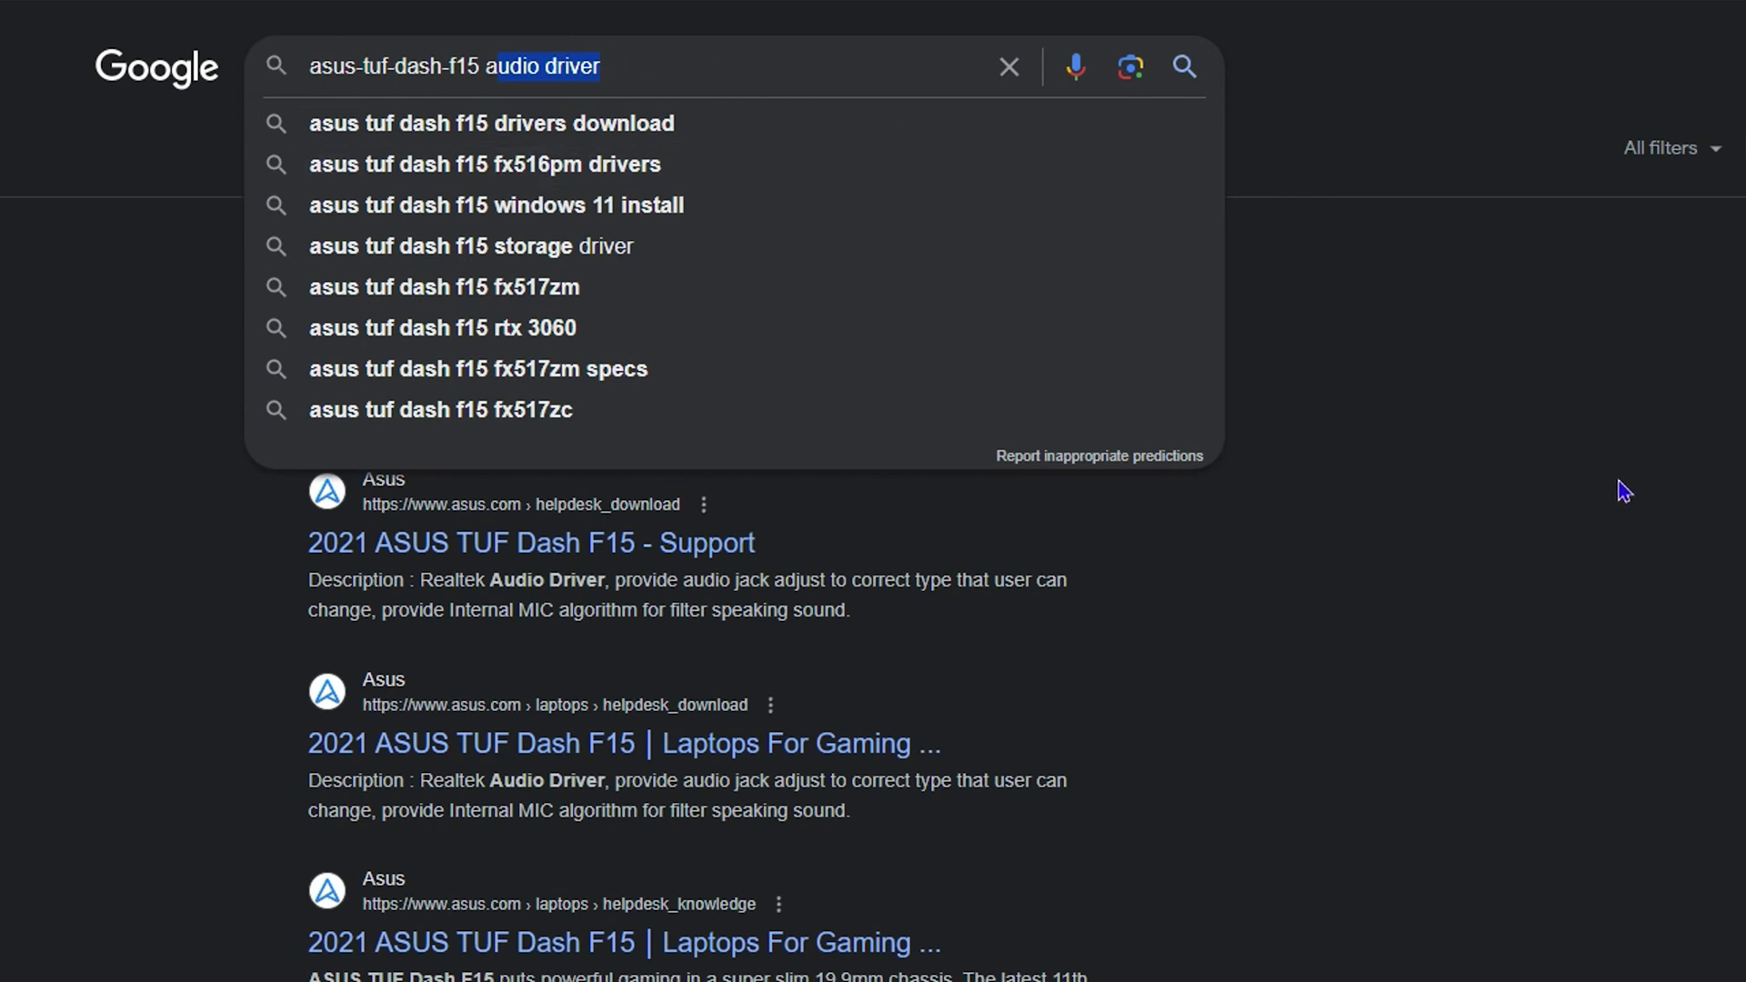
Open the "2021 ASUS TUF Dash F15 - Support" search result and locate the Realtek Audio driver in its Audio section
{"action": "left_click", "coordinate": [1620, 480]}
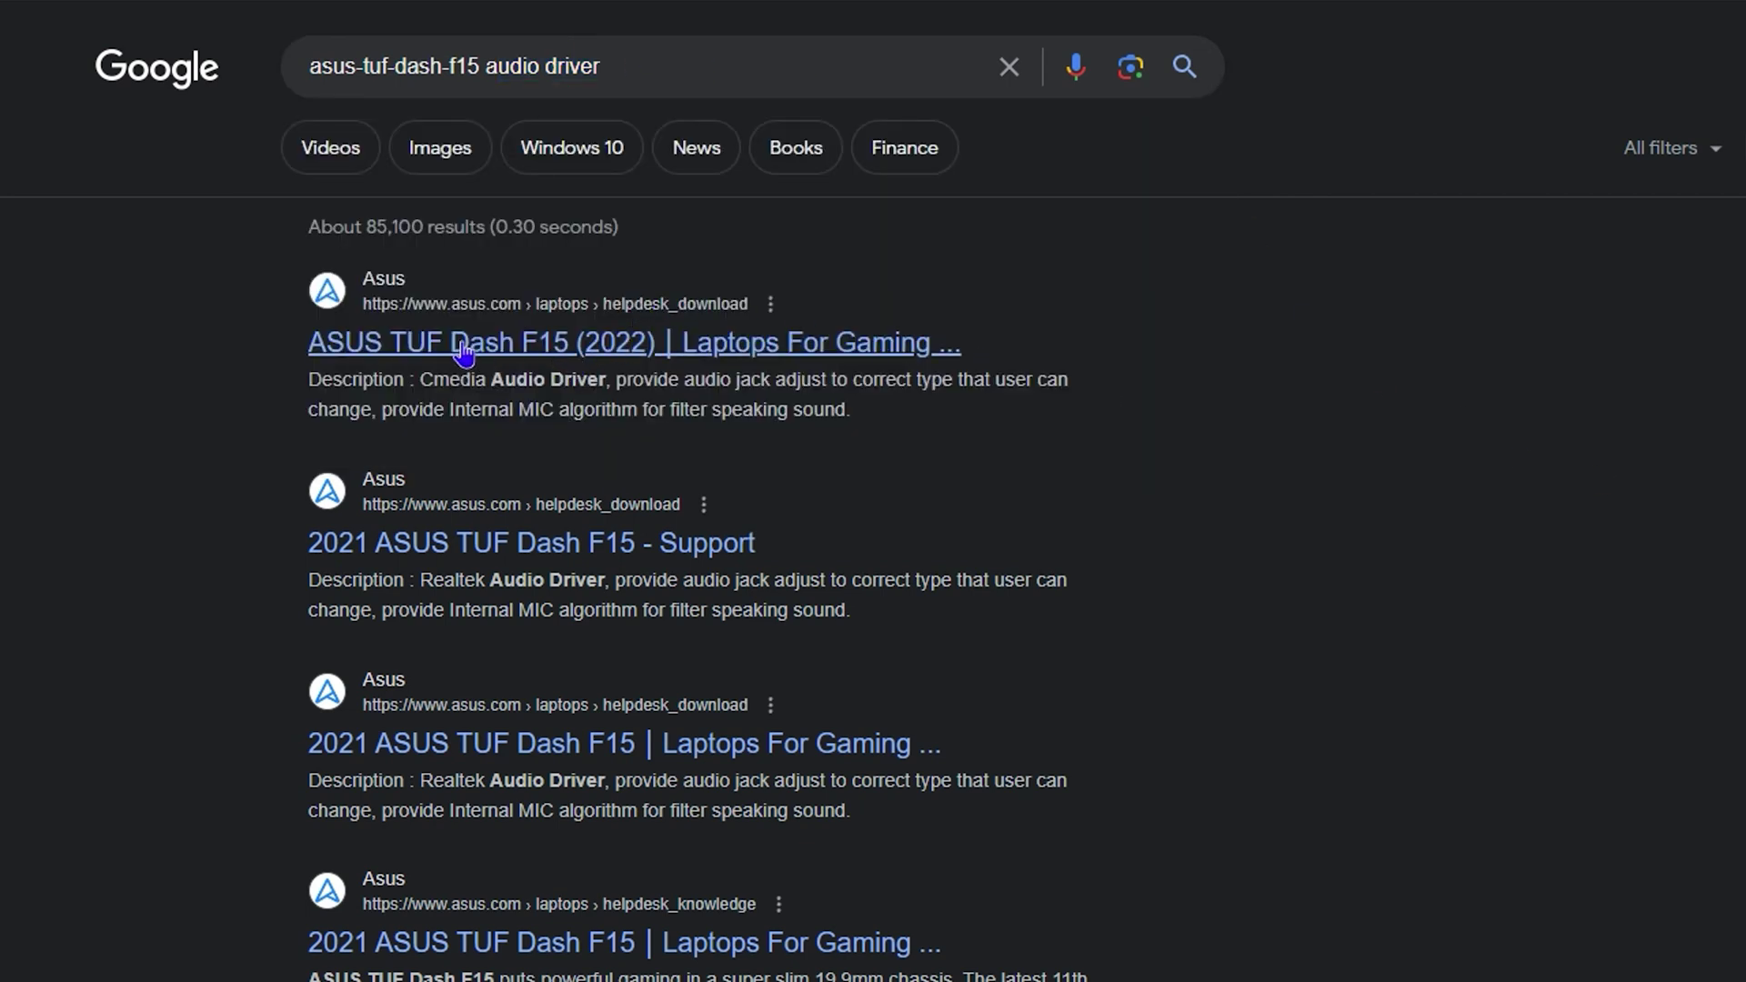
{"action": "left_click", "coordinate": [588, 565]}
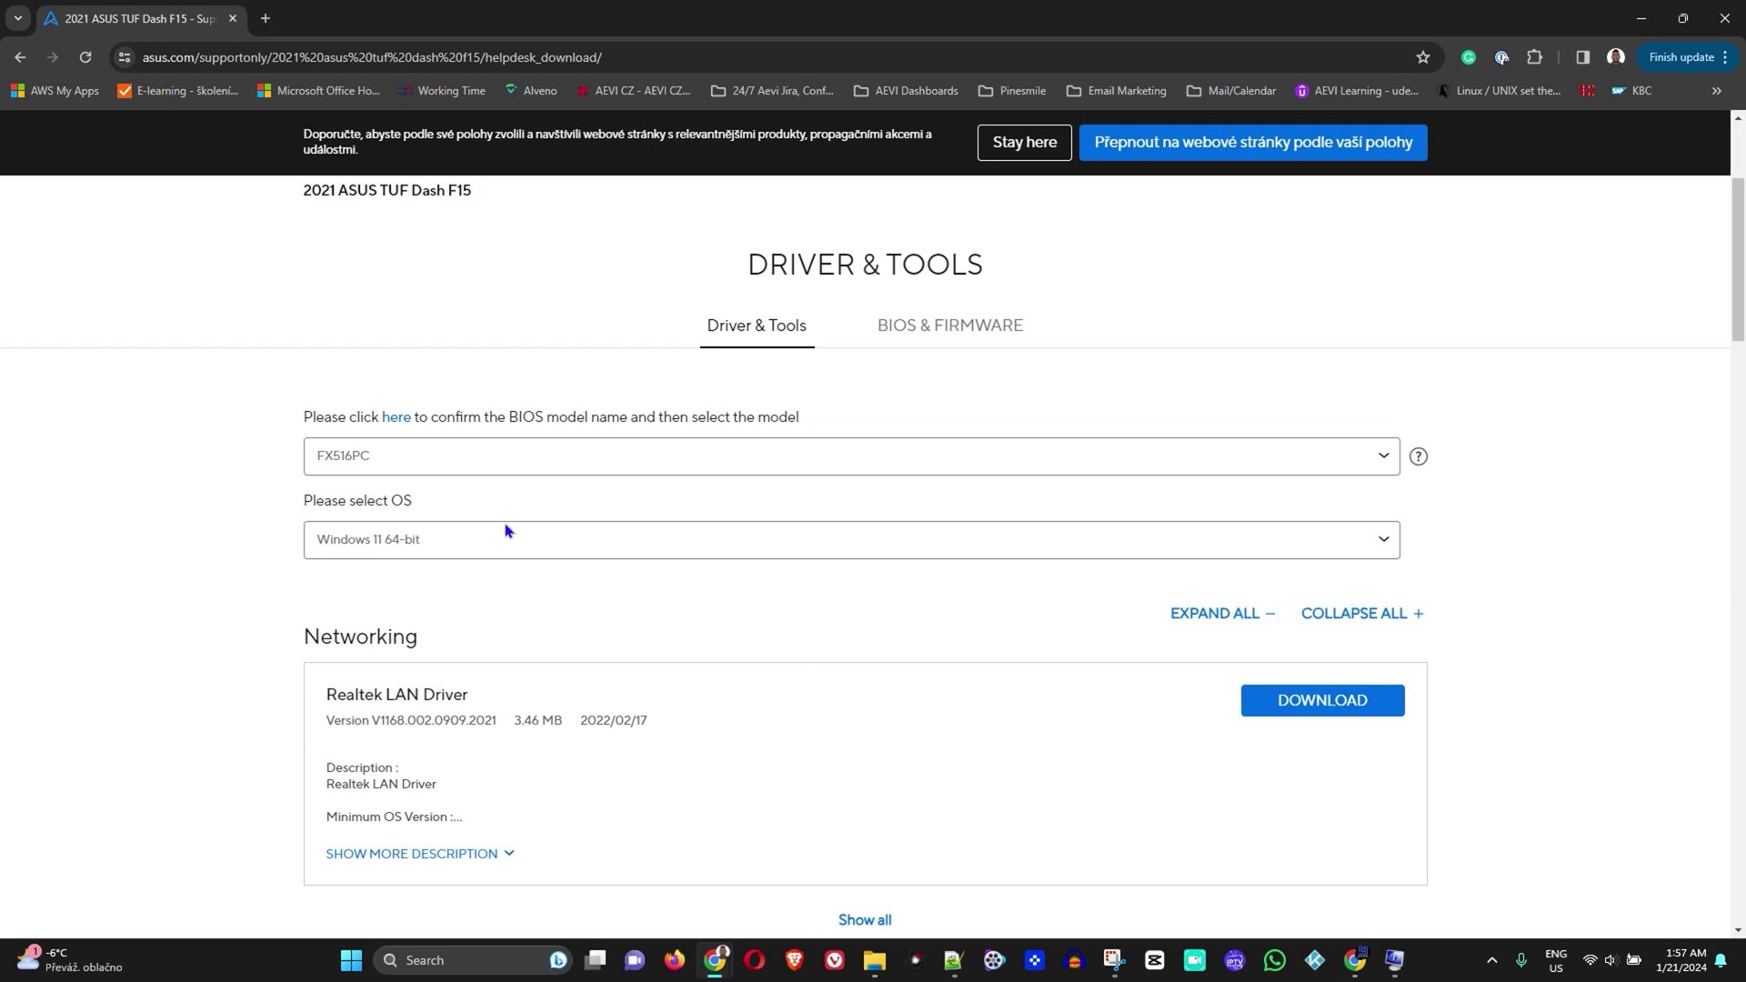
{"action": "scroll", "coordinate": [507, 529], "scroll_direction": "down", "scroll_amount": 5}
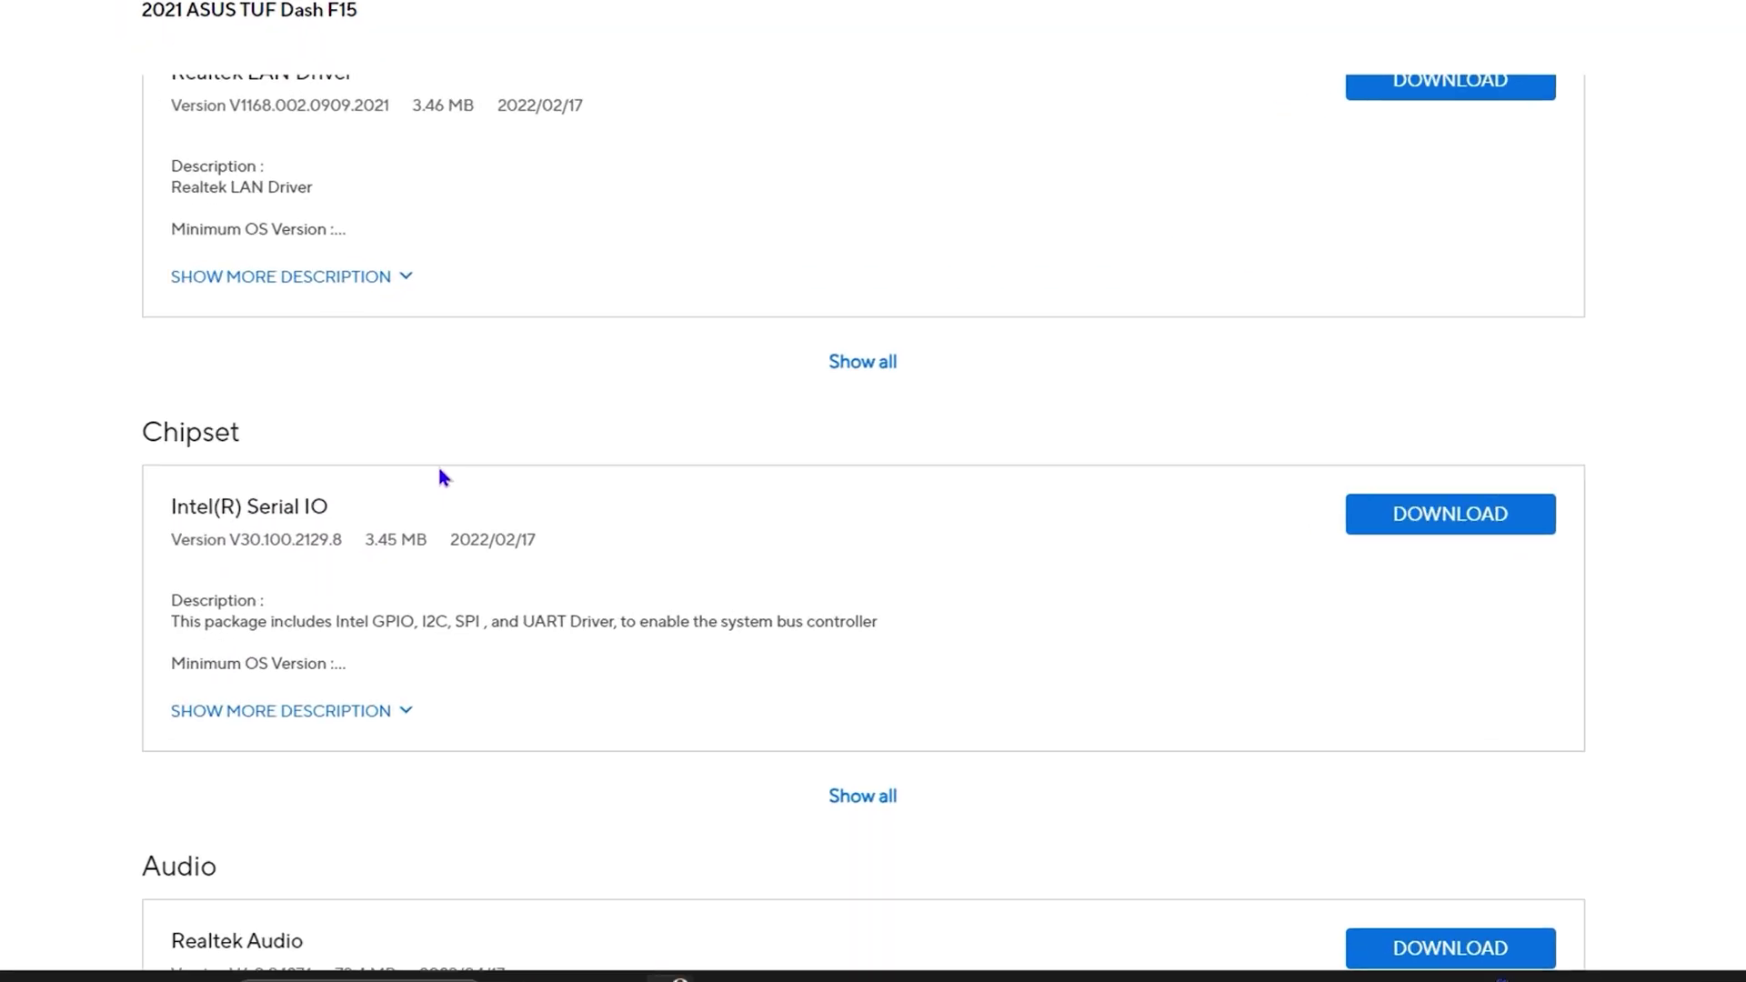
{"action": "scroll", "coordinate": [438, 470], "scroll_direction": "down", "scroll_amount": 5}
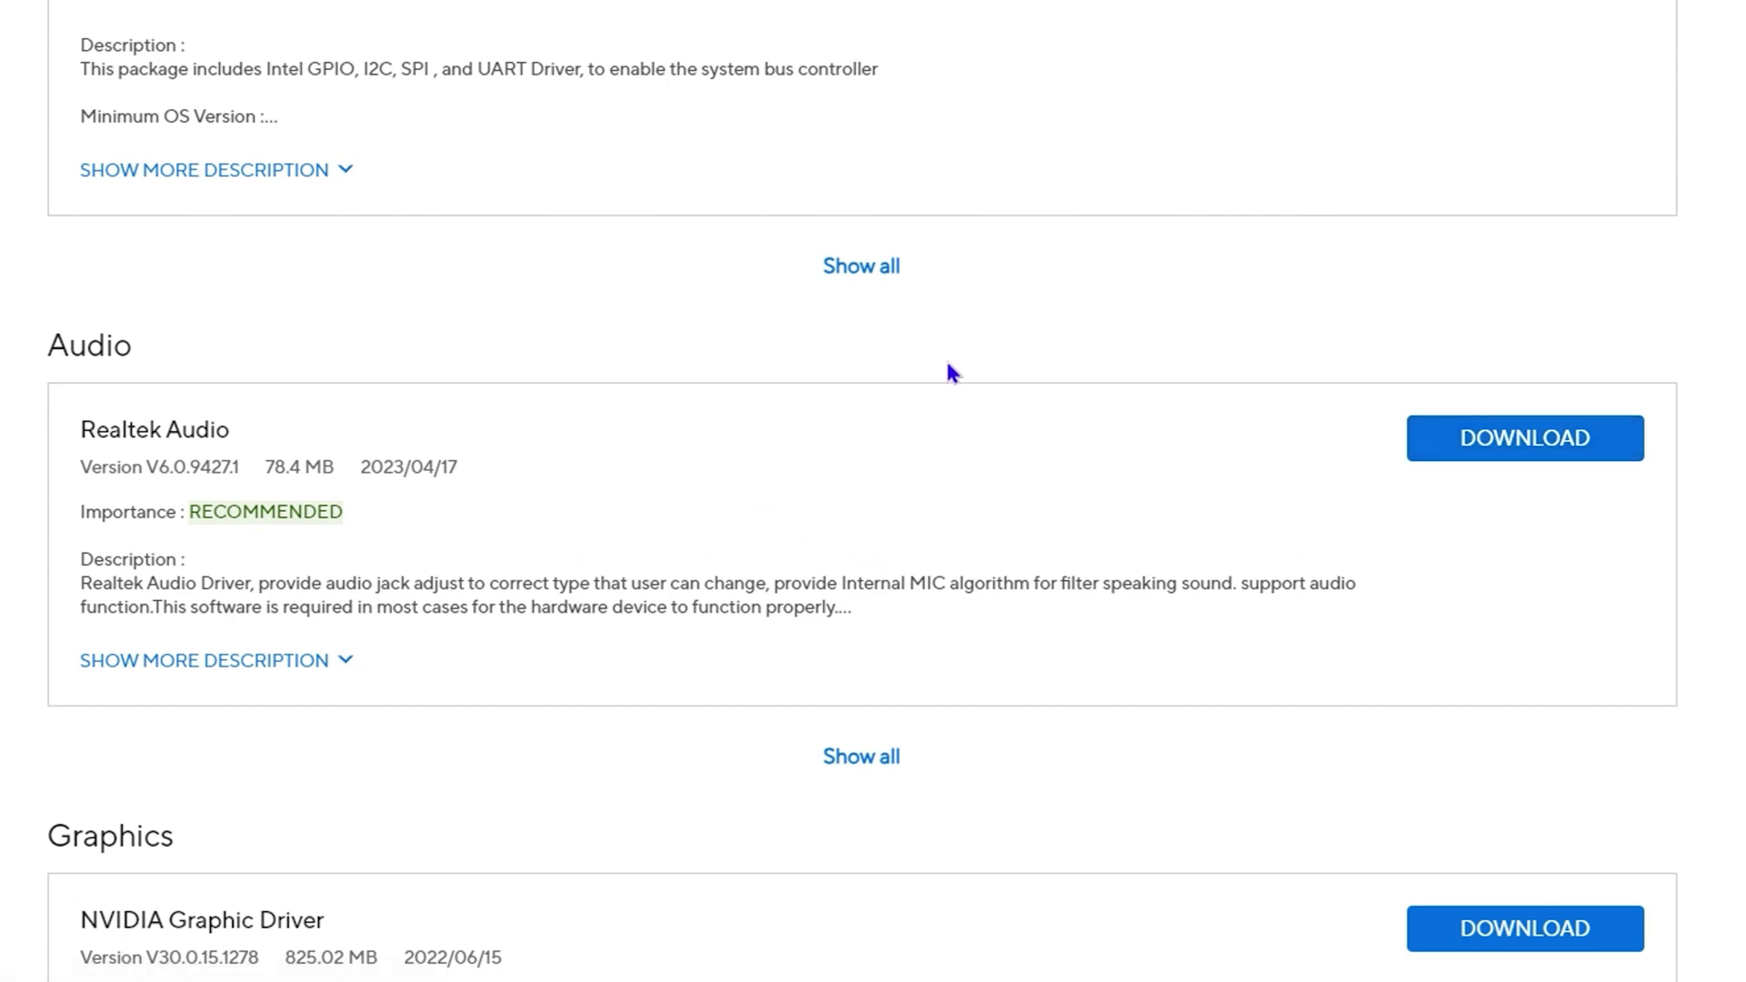
{"action": "scroll", "coordinate": [948, 366], "scroll_direction": "up", "scroll_amount": 15}
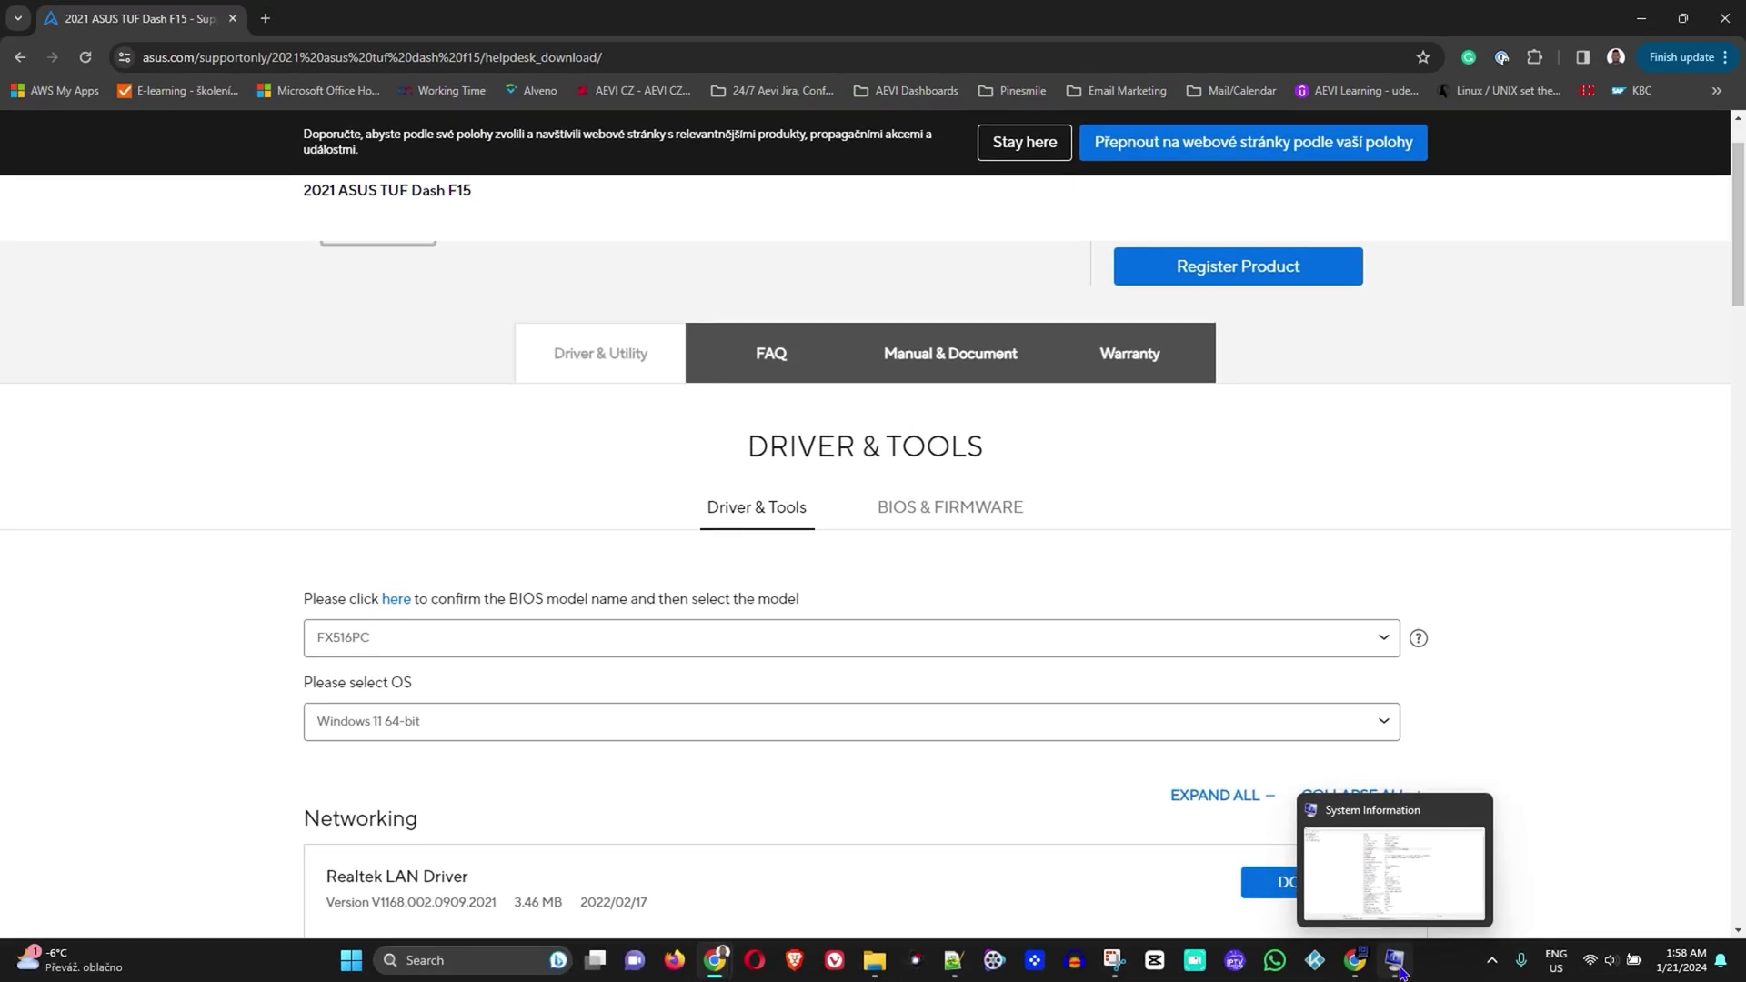
Switch to System Information to check the system model, and return to the ASUS driver page in Chrome
{"action": "left_click", "coordinate": [1398, 969]}
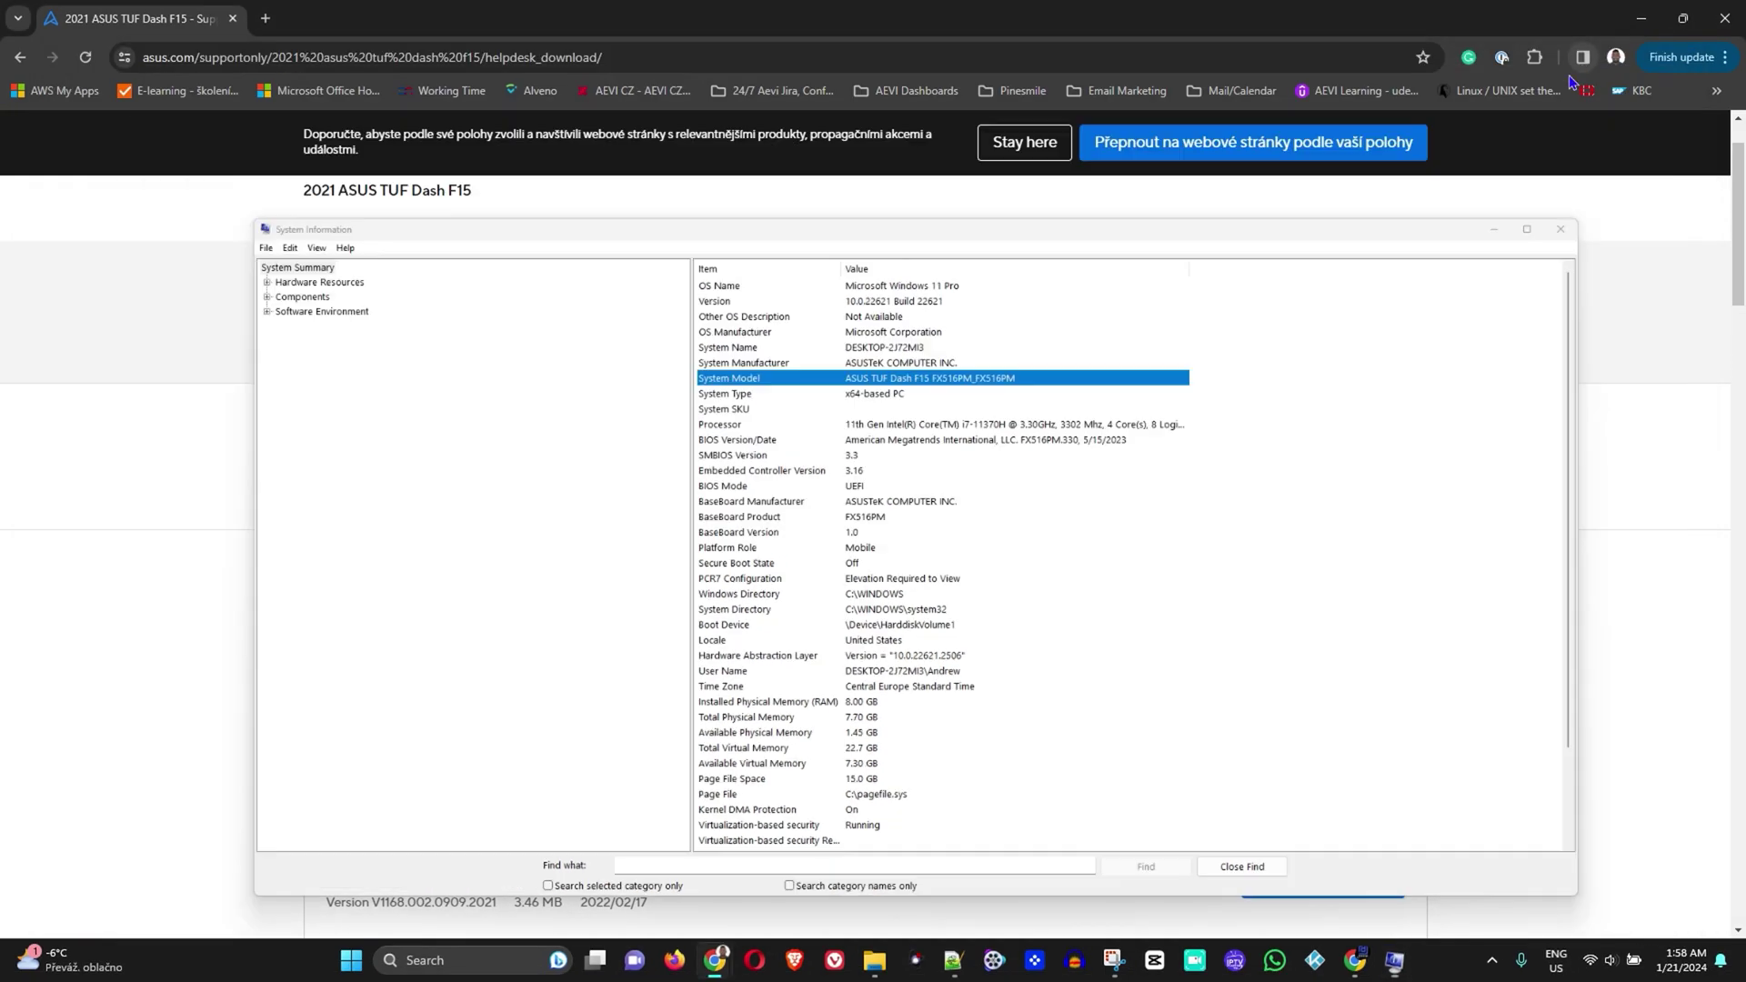
{"action": "key", "text": "alt+Tab"}
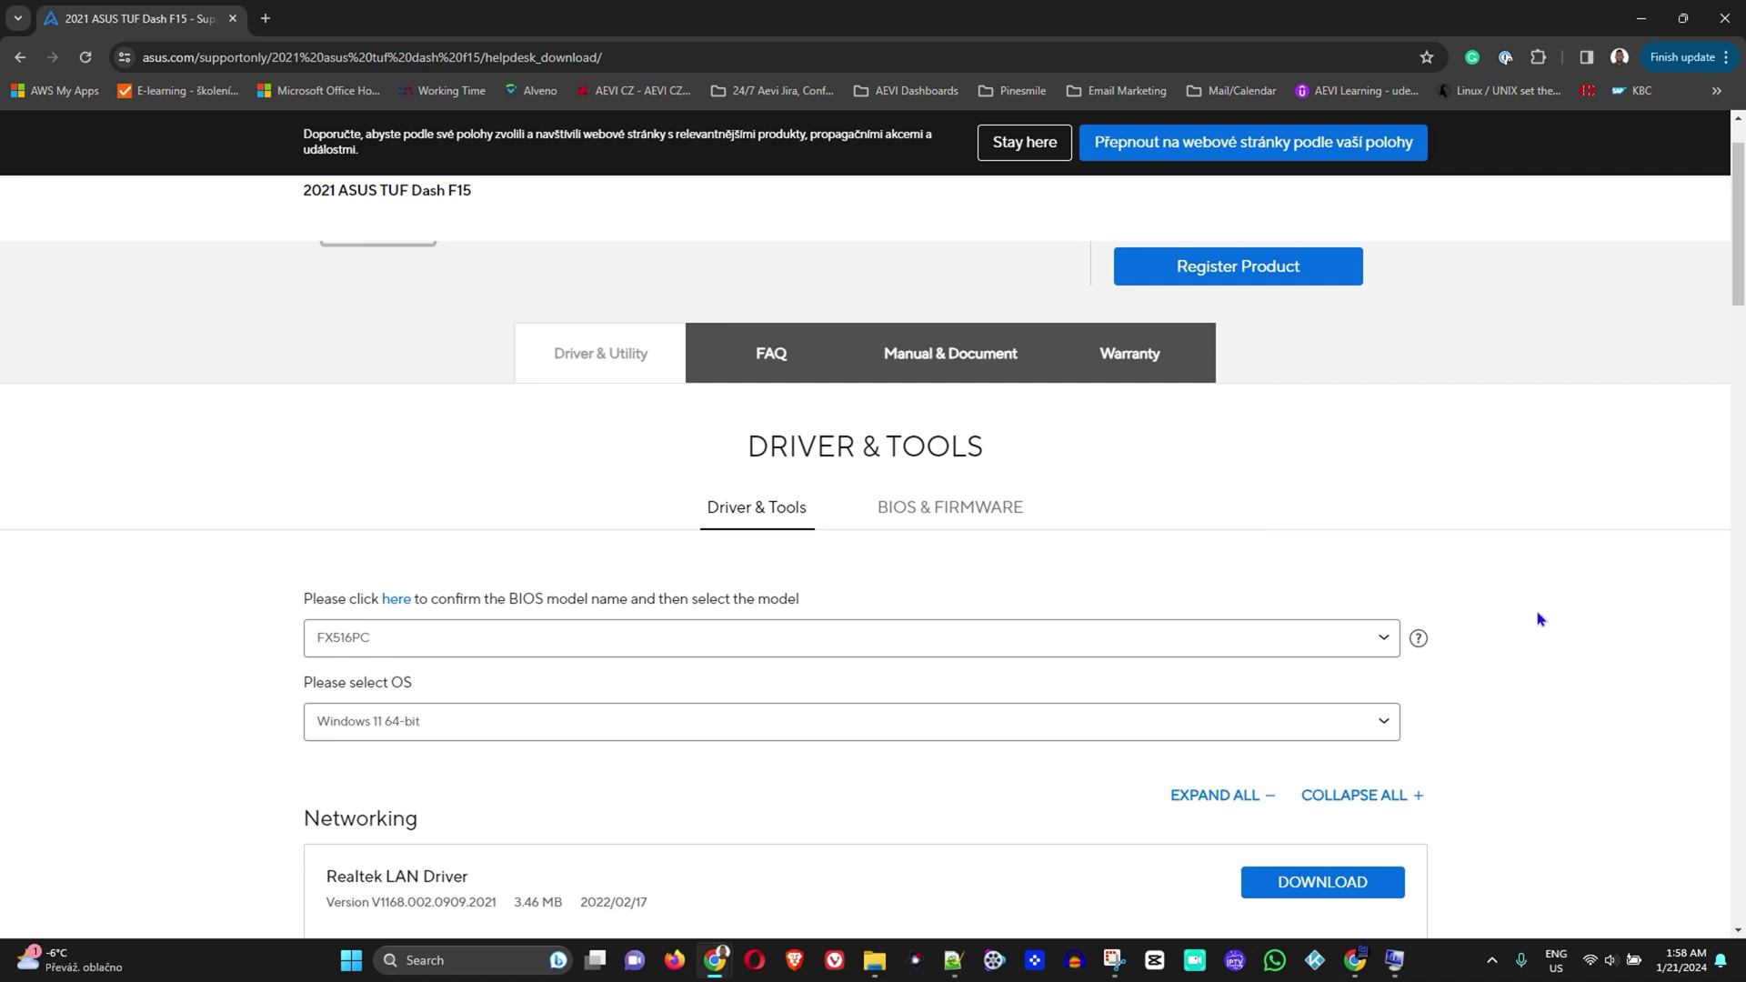
{"action": "scroll", "coordinate": [1542, 623], "scroll_direction": "down", "scroll_amount": 3}
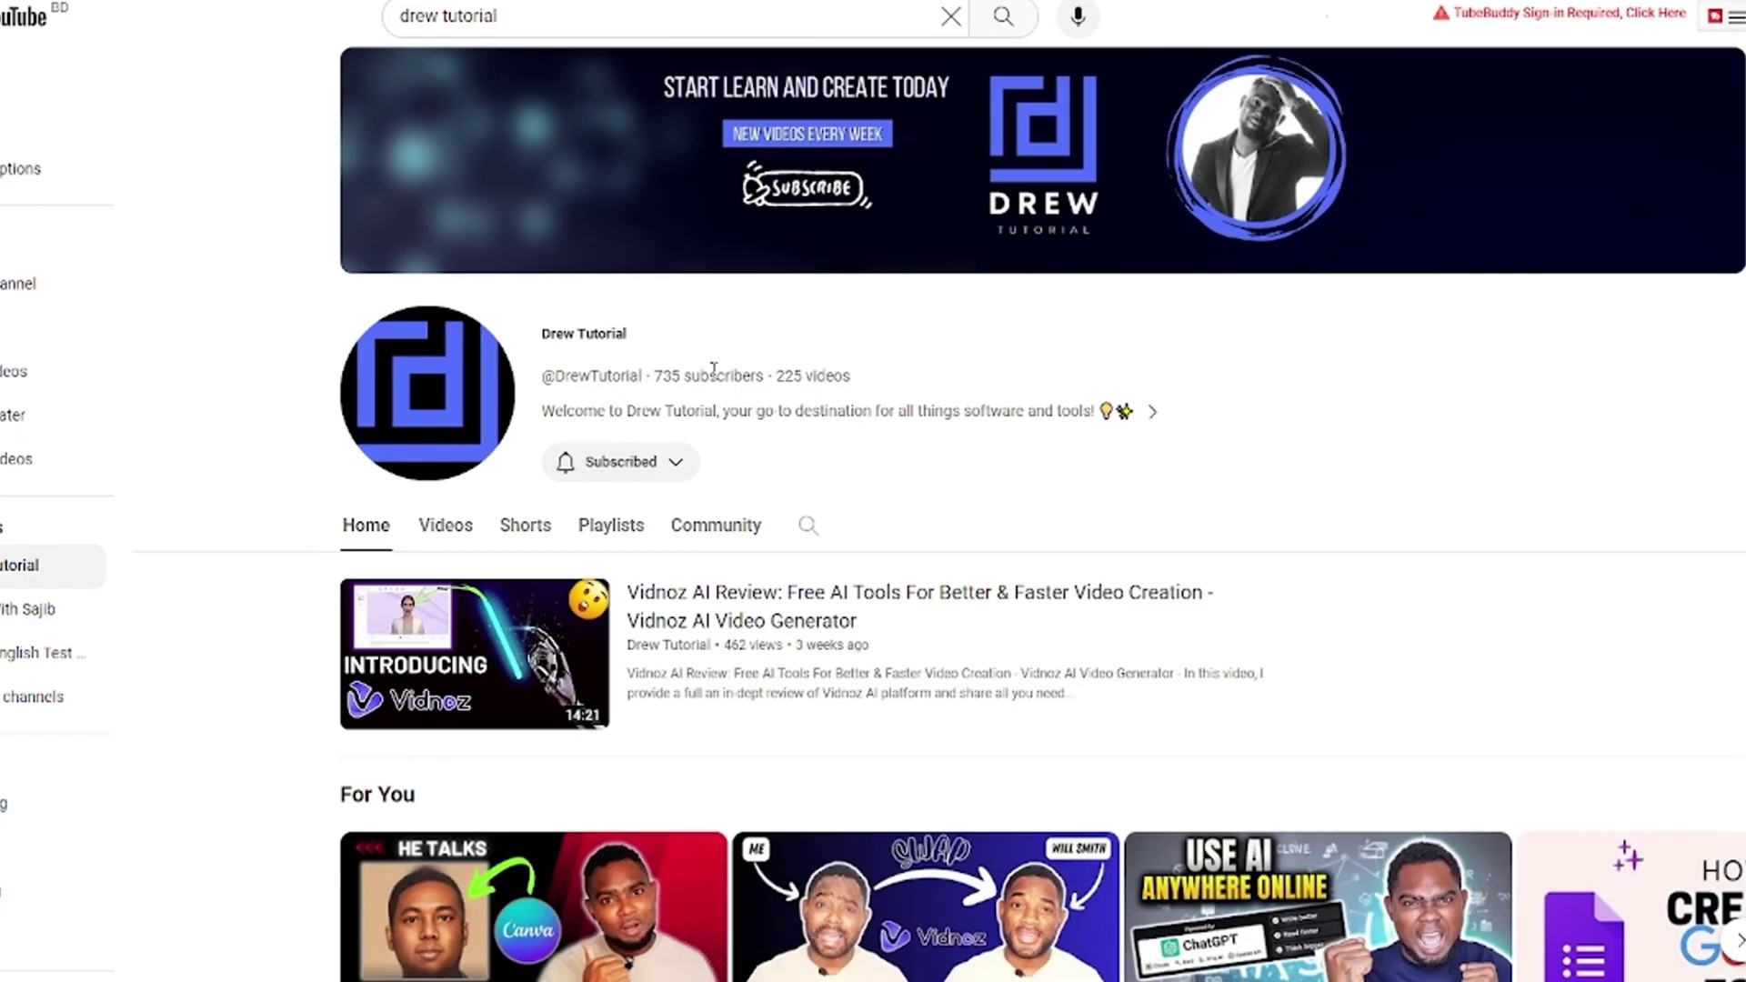
Browse the Drew Tutorial YouTube channel's home page and its list of videos
{"action": "scroll", "coordinate": [849, 350], "scroll_direction": "down", "scroll_amount": 8}
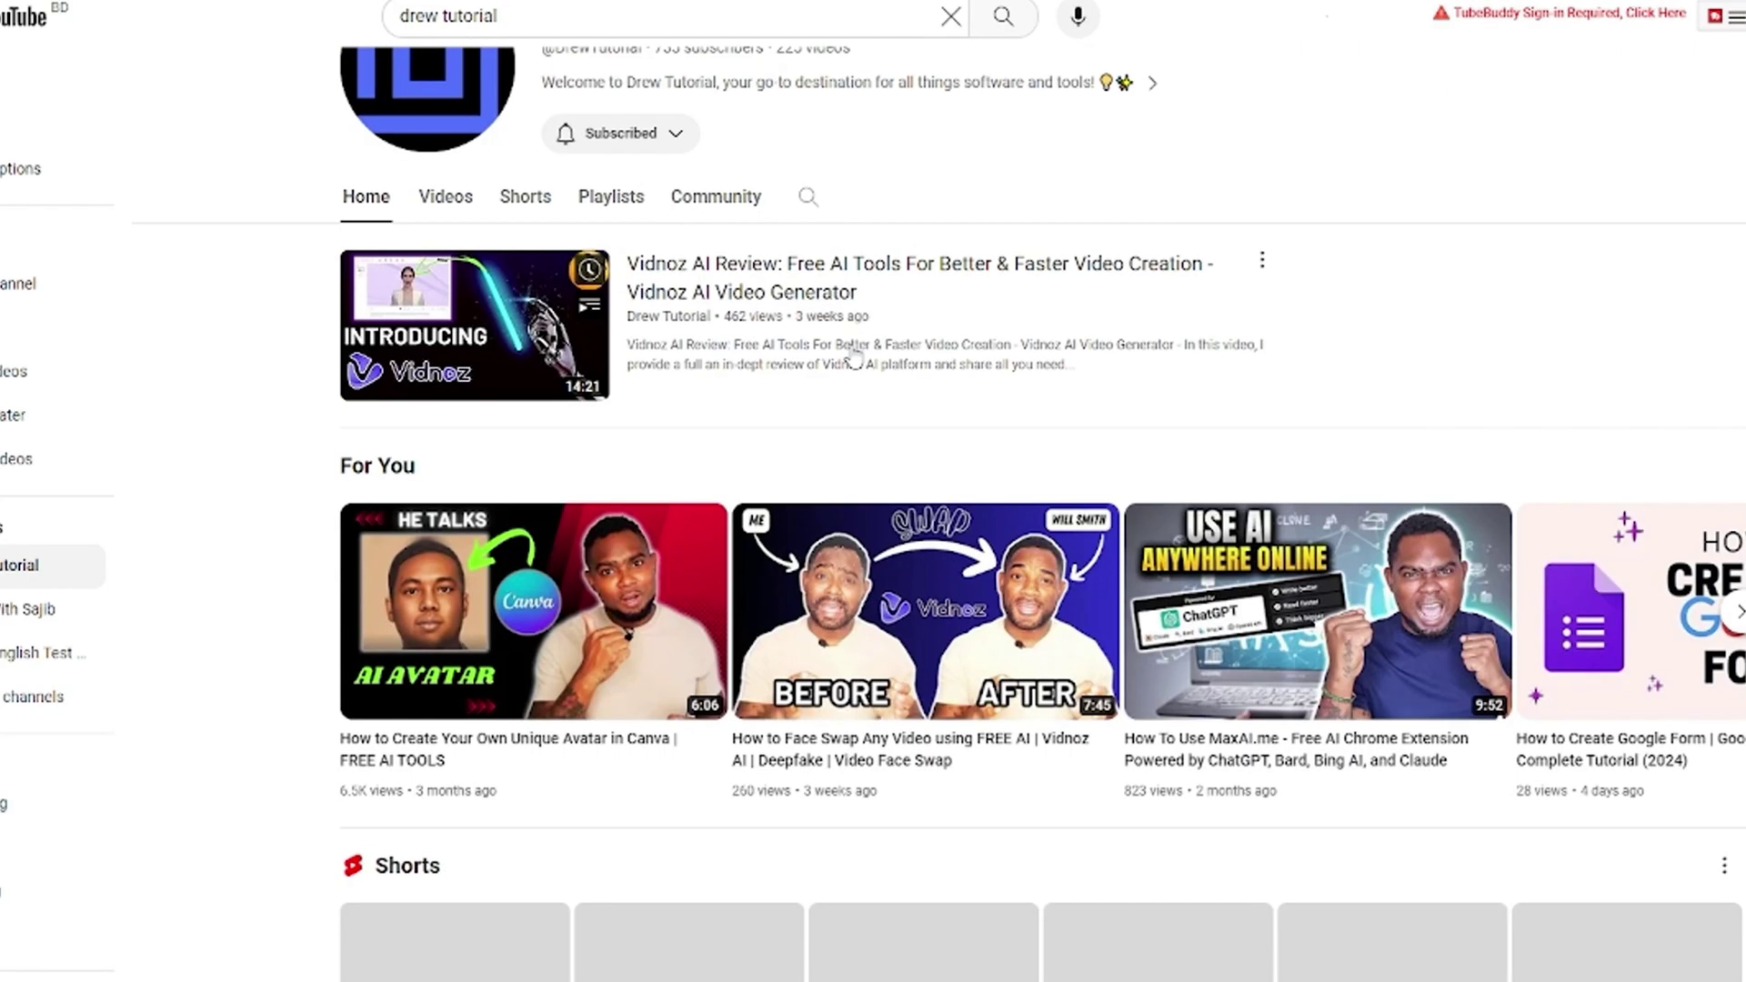
{"action": "scroll", "coordinate": [850, 351], "scroll_direction": "up", "scroll_amount": 7}
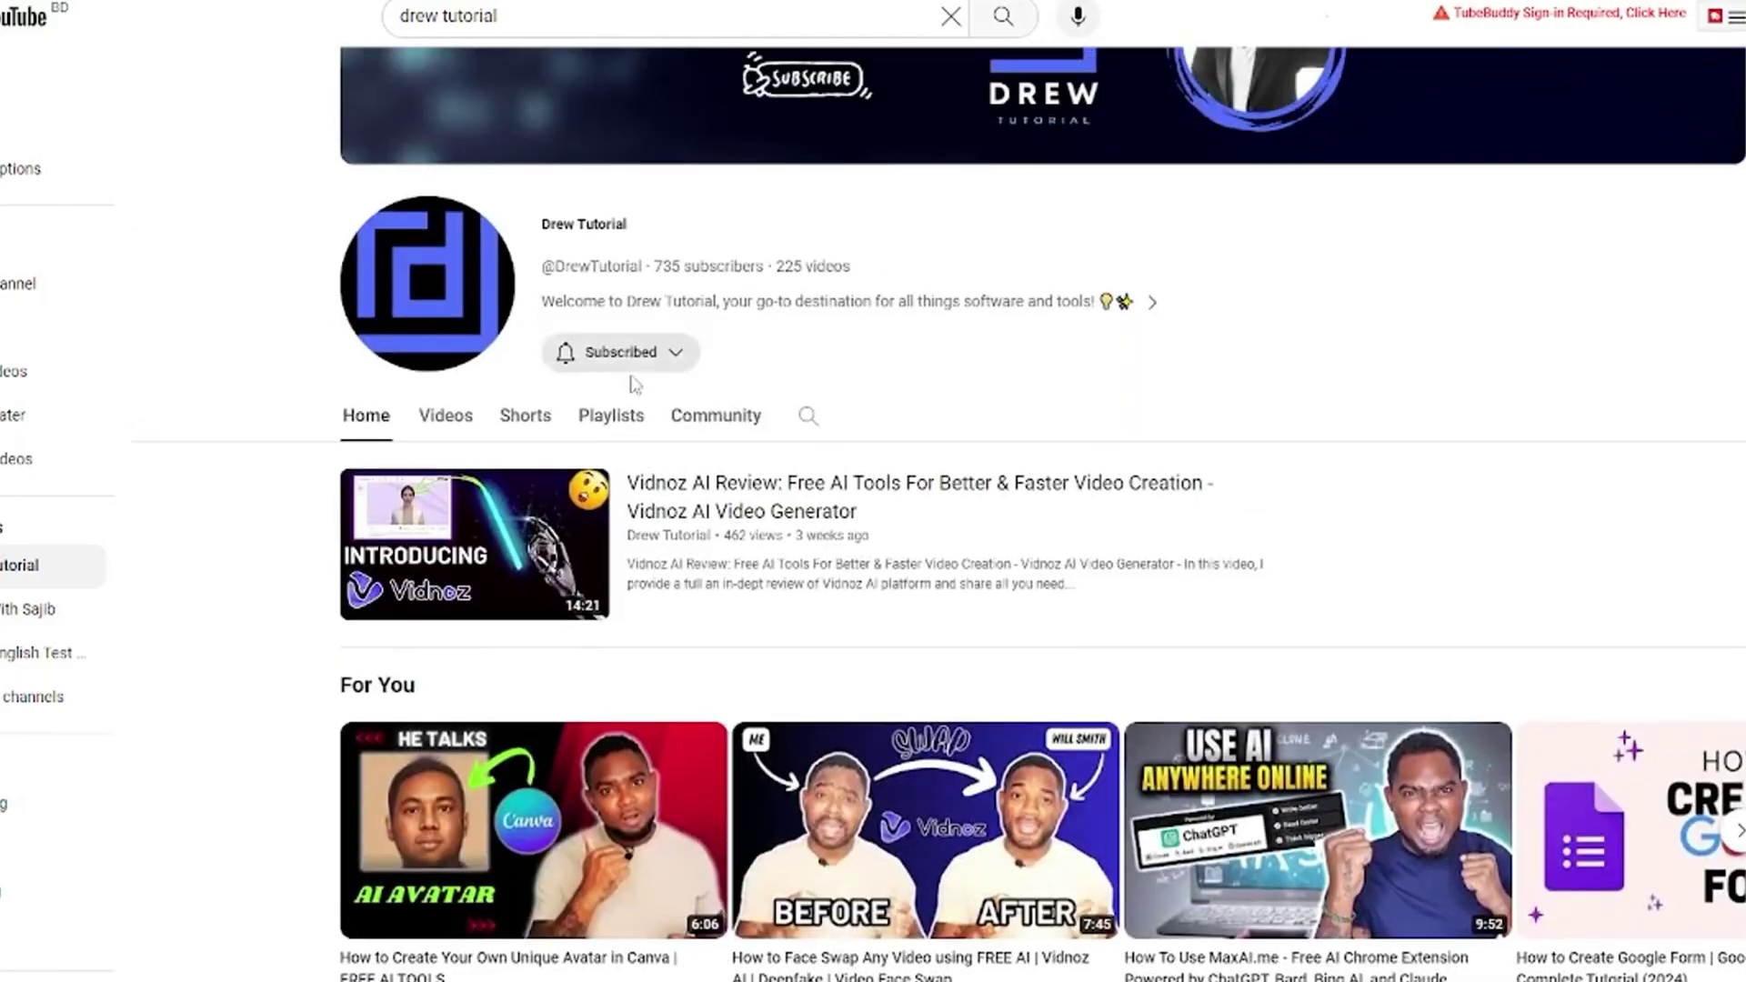
{"action": "left_click", "coordinate": [445, 420]}
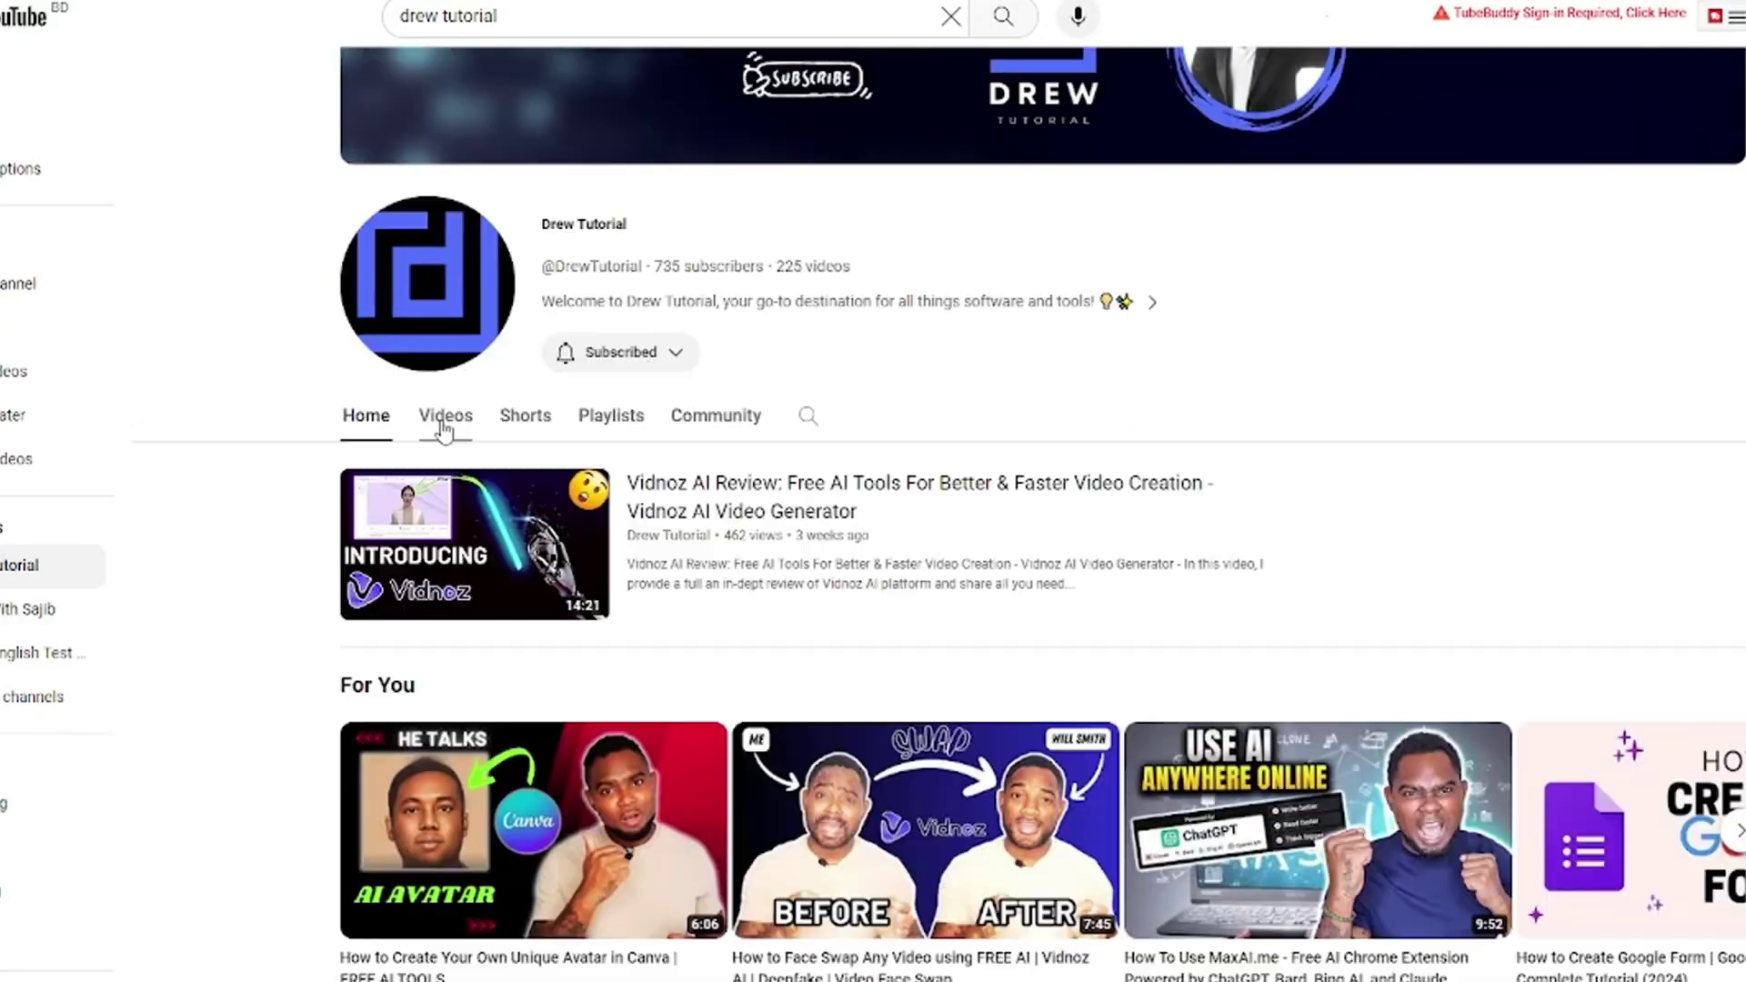
{"action": "scroll", "coordinate": [445, 420], "scroll_direction": "down", "scroll_amount": 15}
{"action": "scroll", "coordinate": [678, 536], "scroll_direction": "down", "scroll_amount": 20}
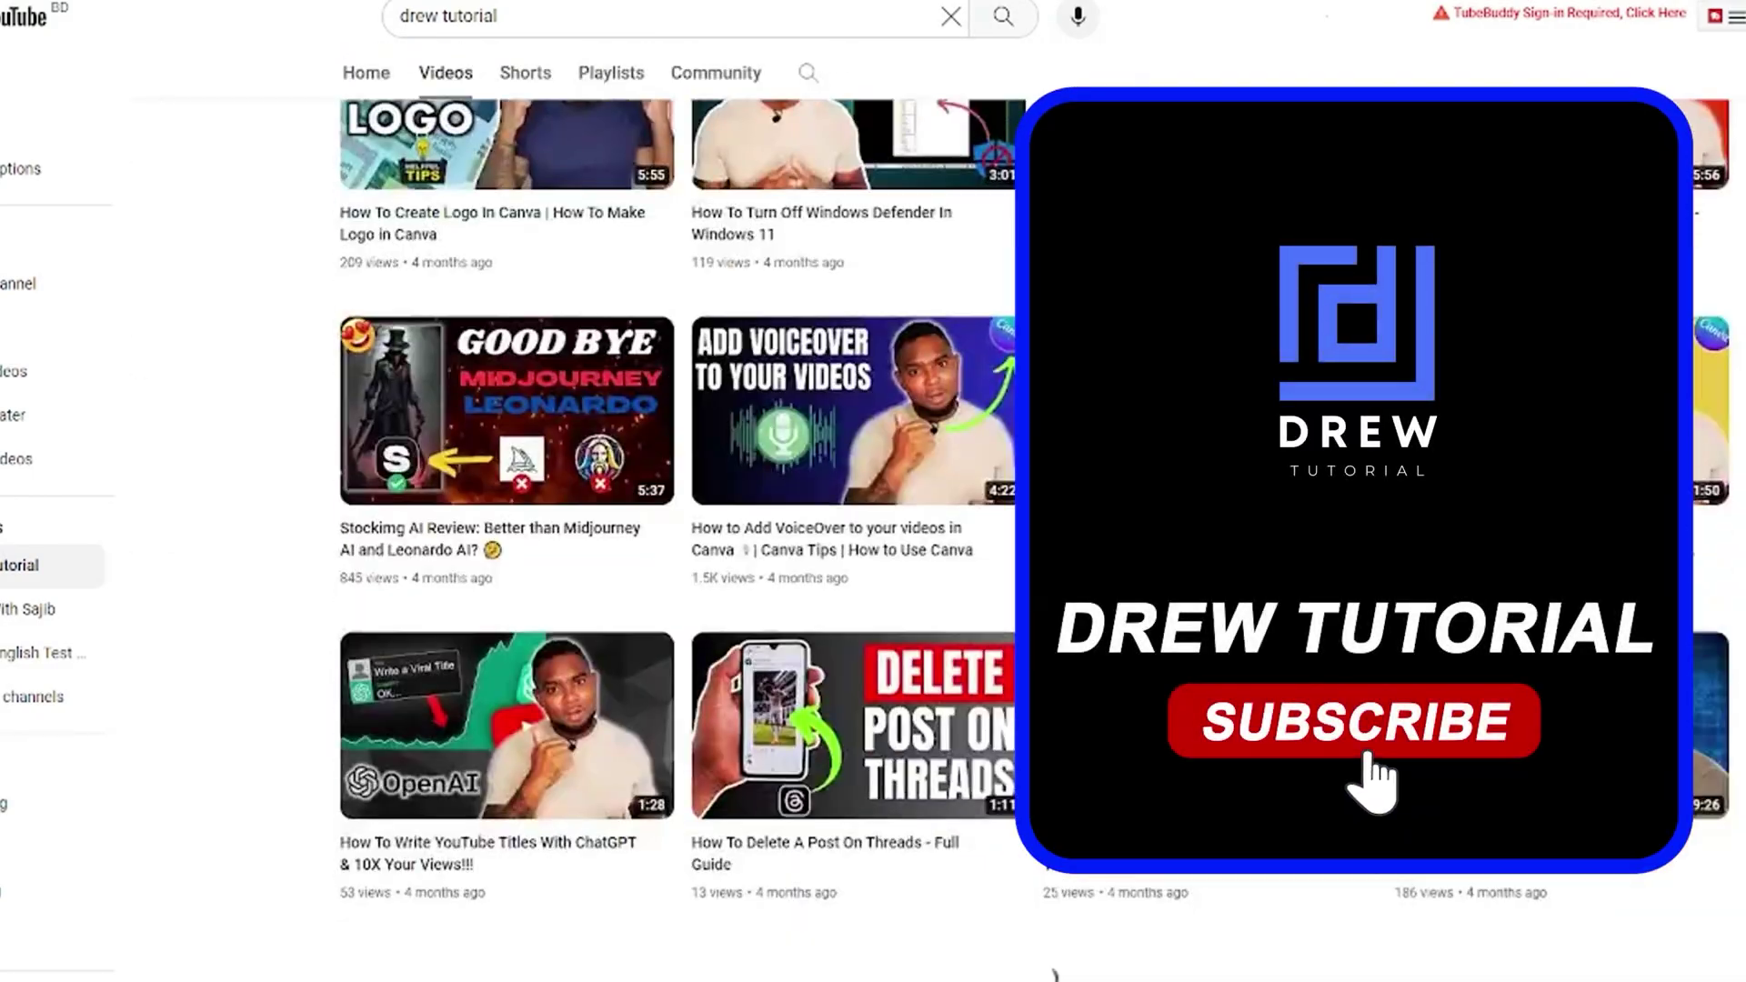
{"action": "scroll", "coordinate": [1239, 612], "scroll_direction": "up", "scroll_amount": 20}
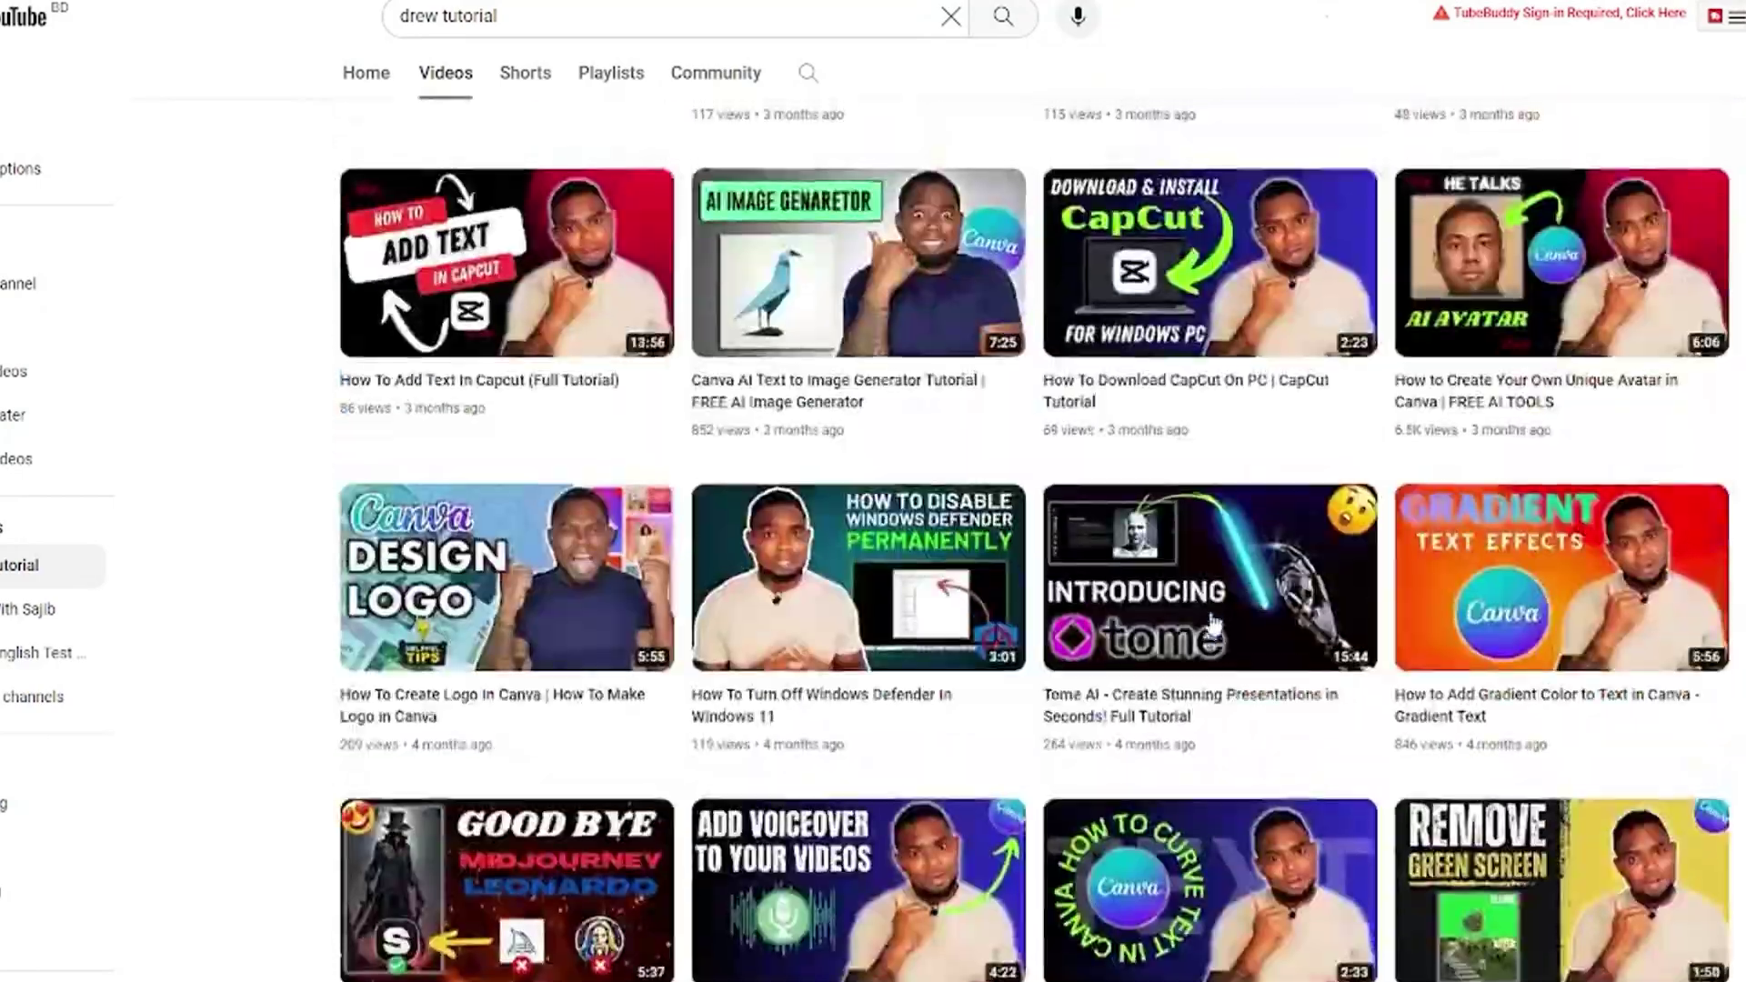
{"action": "scroll", "coordinate": [1240, 612], "scroll_direction": "up", "scroll_amount": 20}
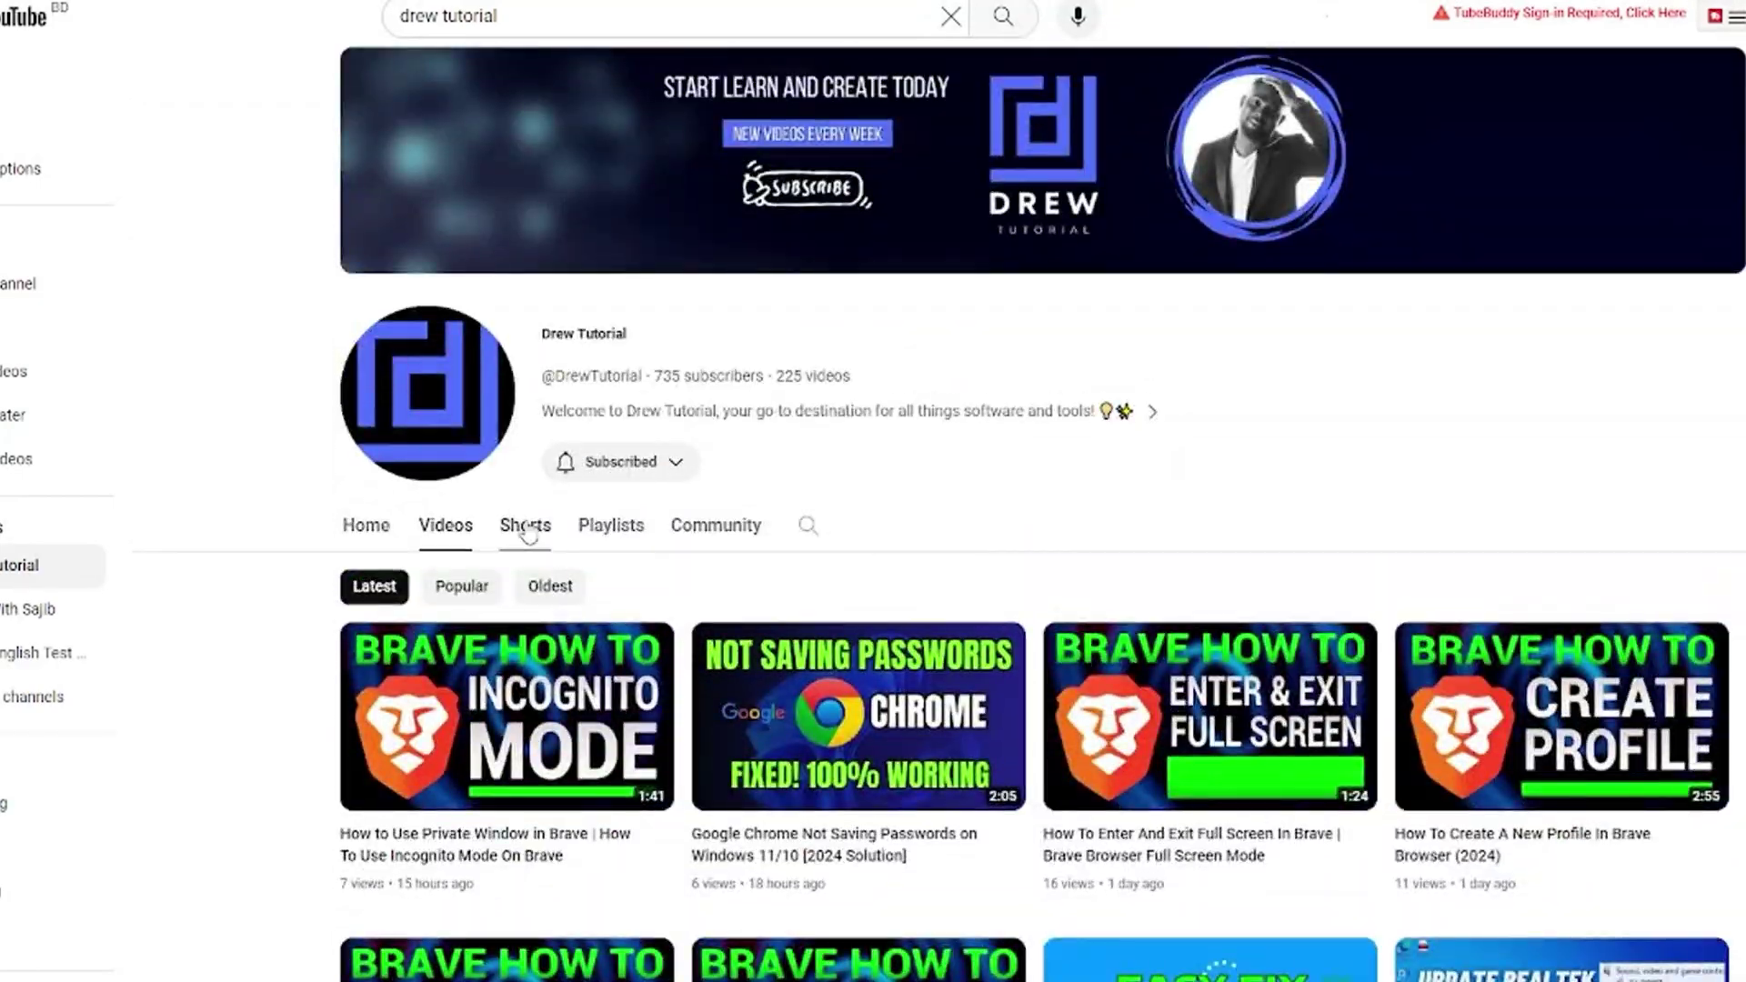
Look through the Shorts published on the Drew Tutorial channel
{"action": "left_click", "coordinate": [525, 517]}
{"action": "scroll", "coordinate": [977, 623], "scroll_direction": "down", "scroll_amount": 2}
{"action": "scroll", "coordinate": [978, 623], "scroll_direction": "down", "scroll_amount": 15}
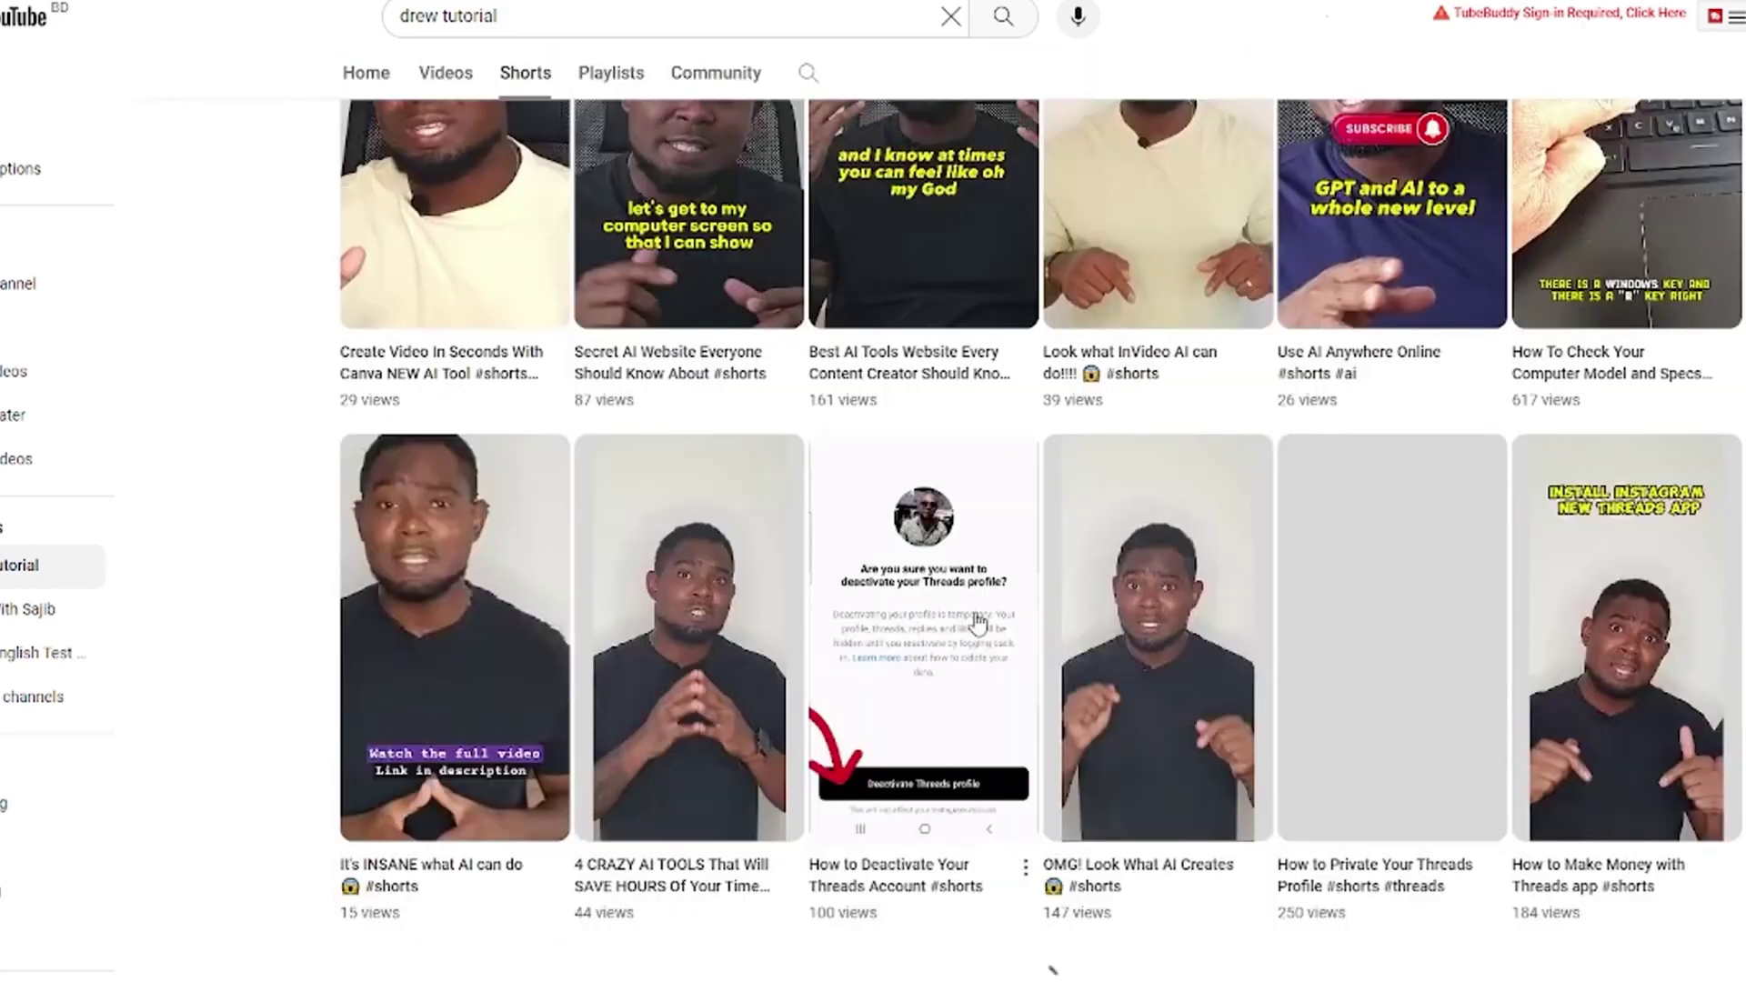
{"action": "scroll", "coordinate": [960, 752], "scroll_direction": "up", "scroll_amount": 10}
{"action": "scroll", "coordinate": [960, 752], "scroll_direction": "up", "scroll_amount": 5}
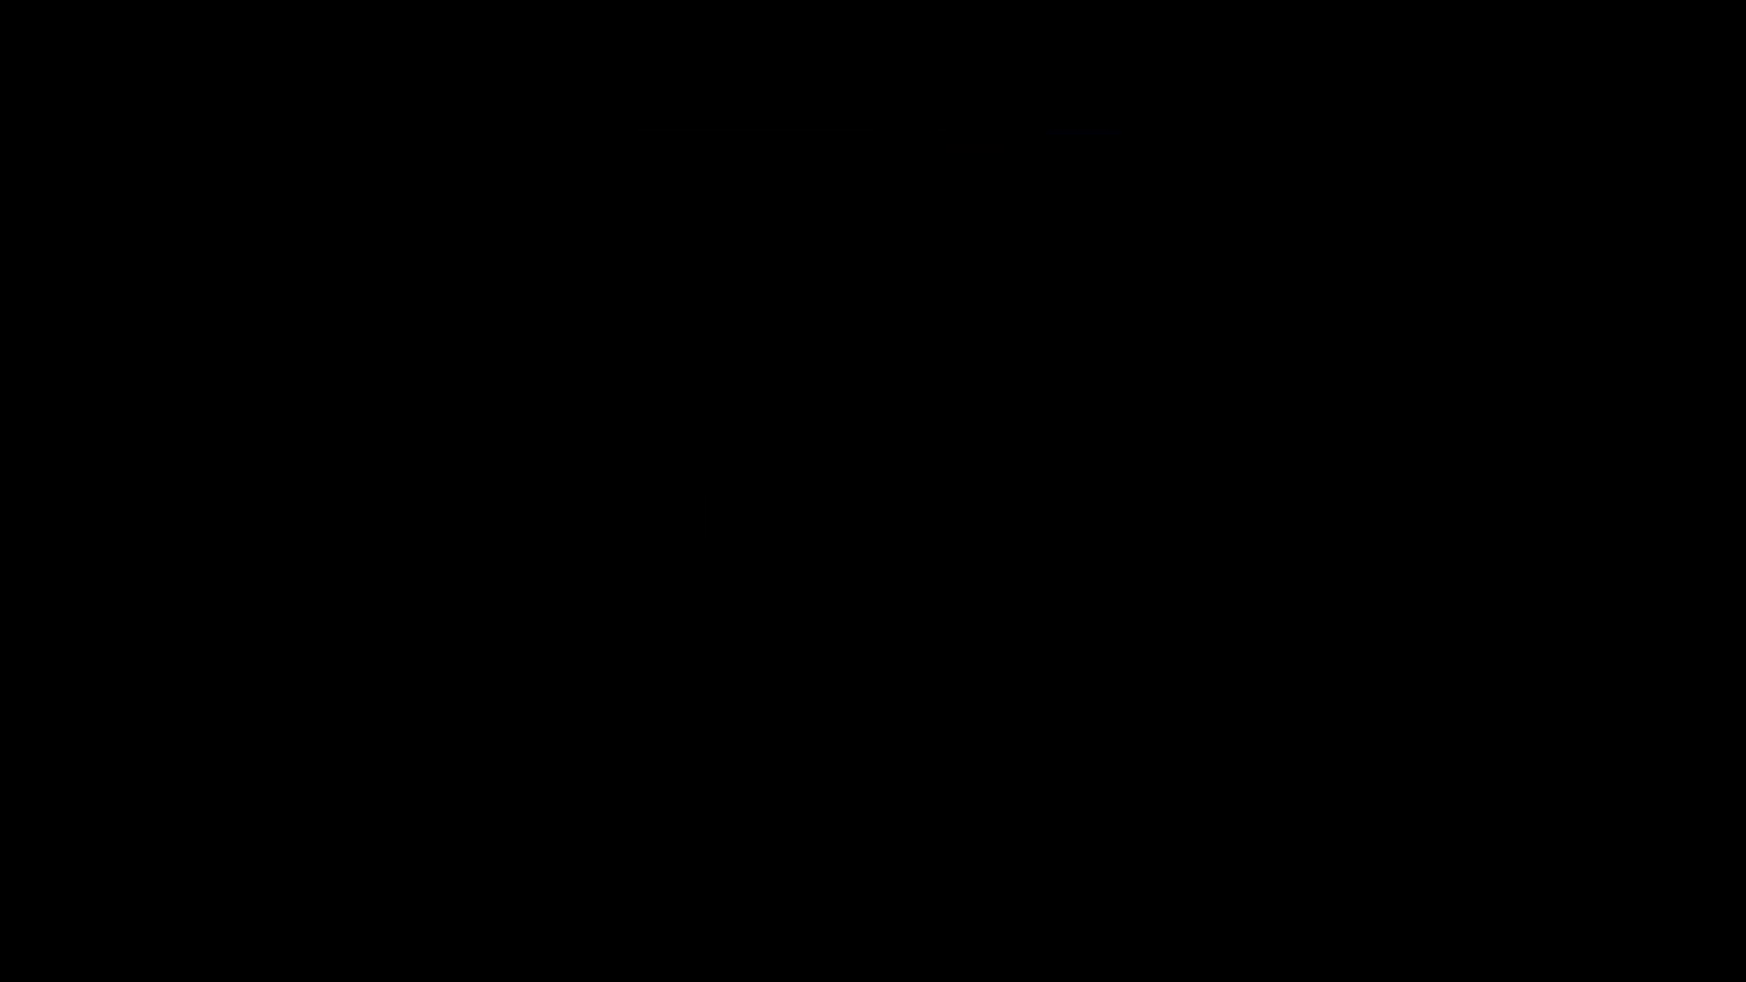